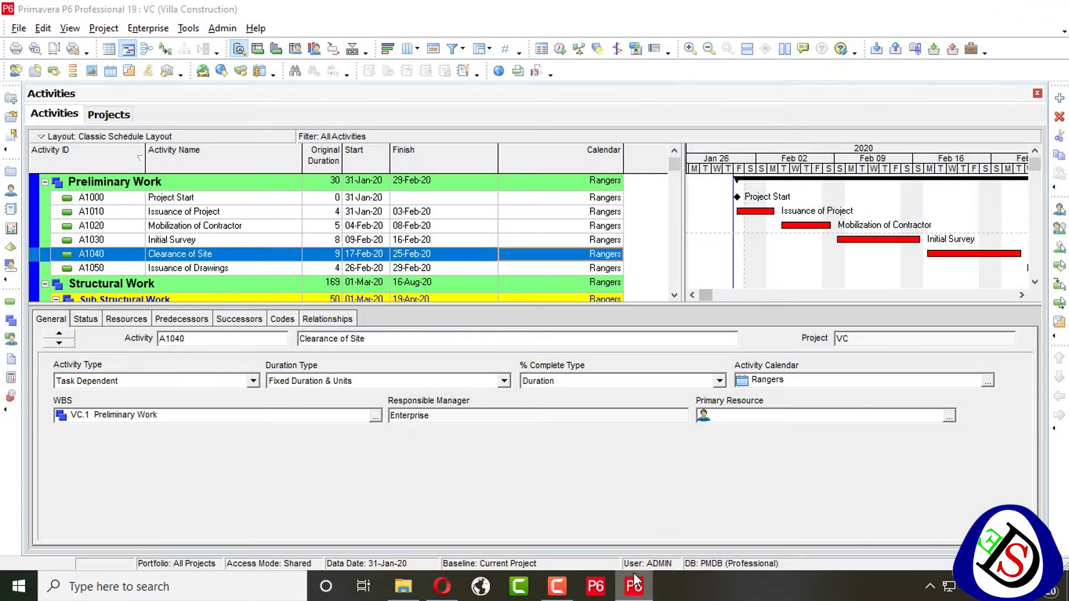
left_click(635, 581)
left_click(634, 580)
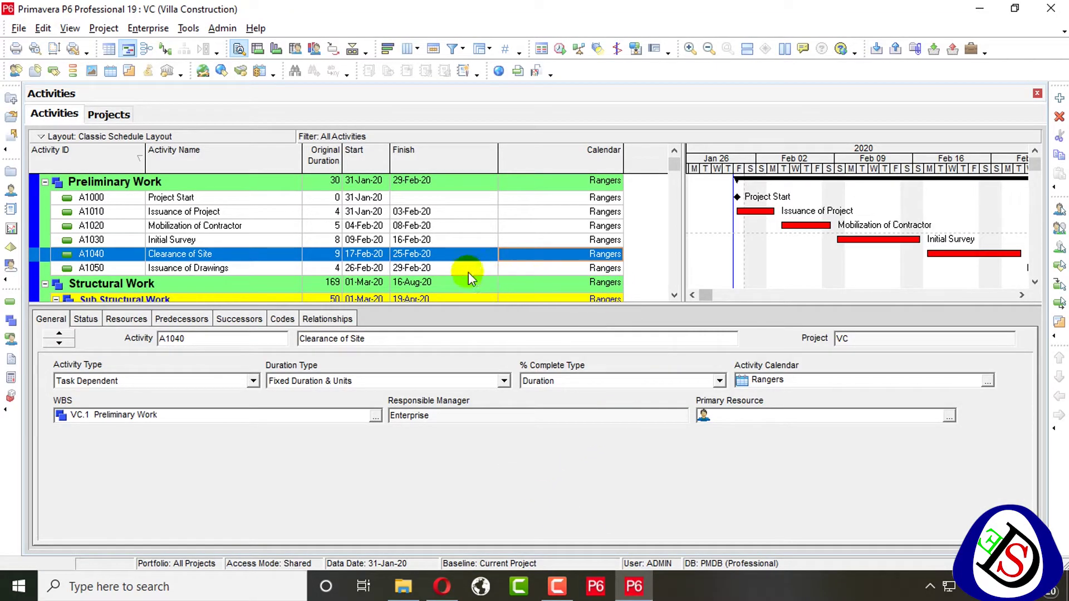
right_click(715, 224)
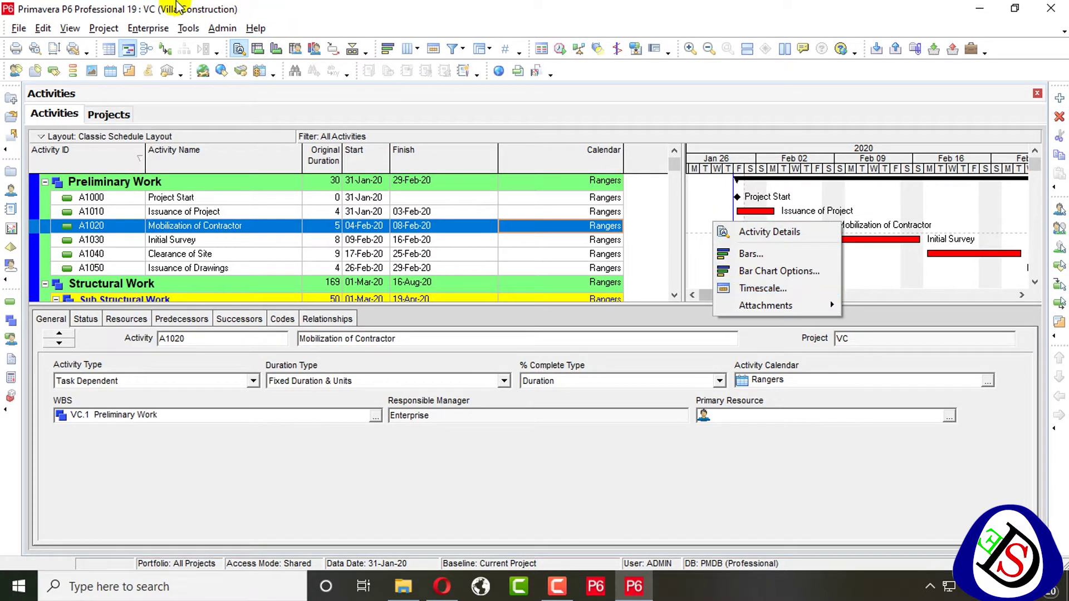
left_click(71, 29)
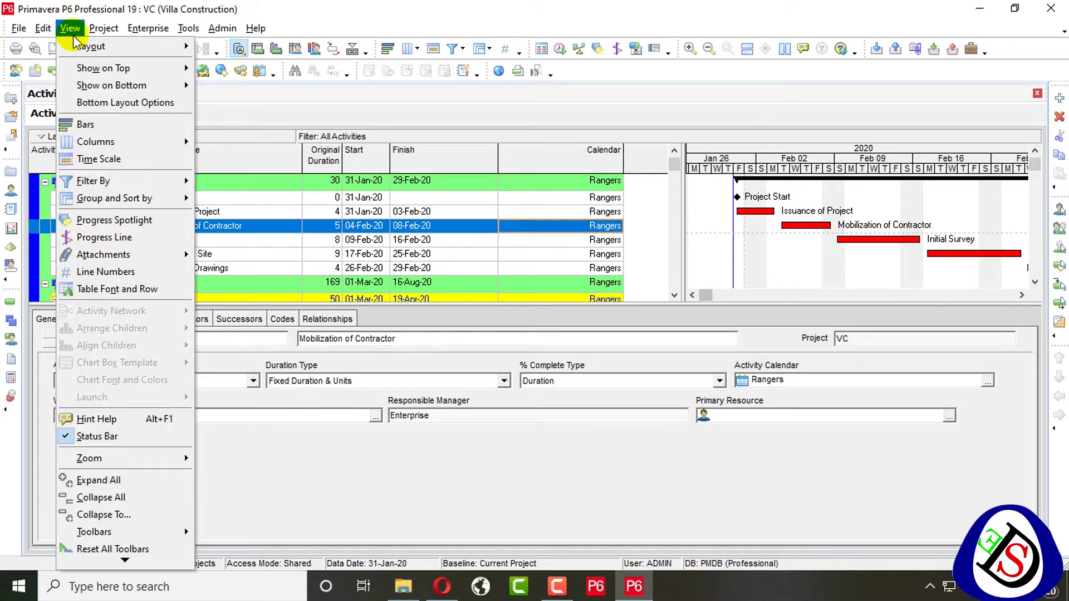
left_click(124, 127)
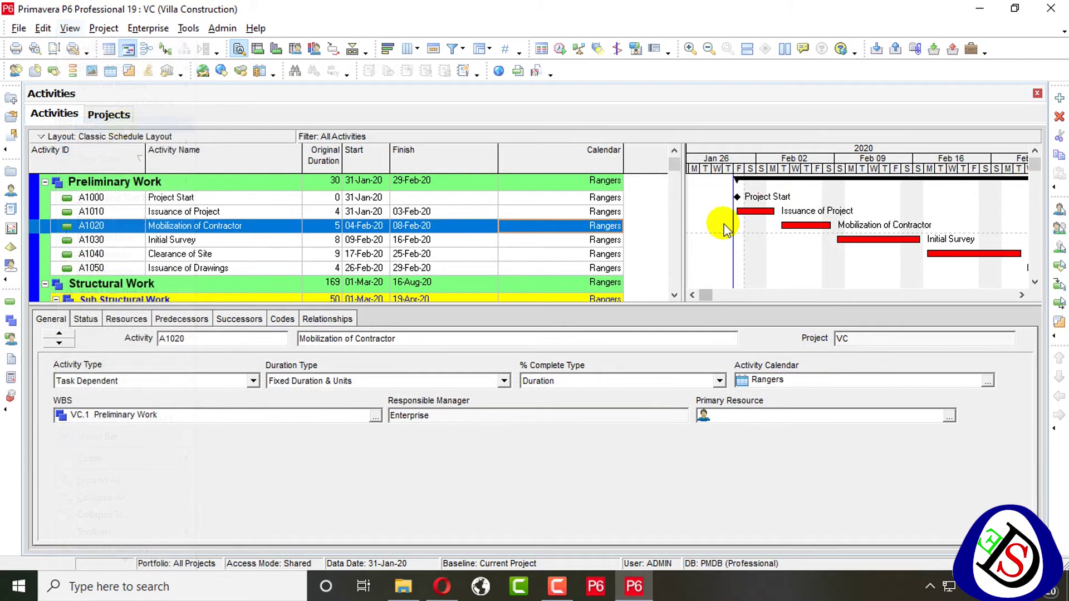
Step: Turn on Show Relationships in the Gantt chart's Bar Chart Options and apply it
right_click(755, 244)
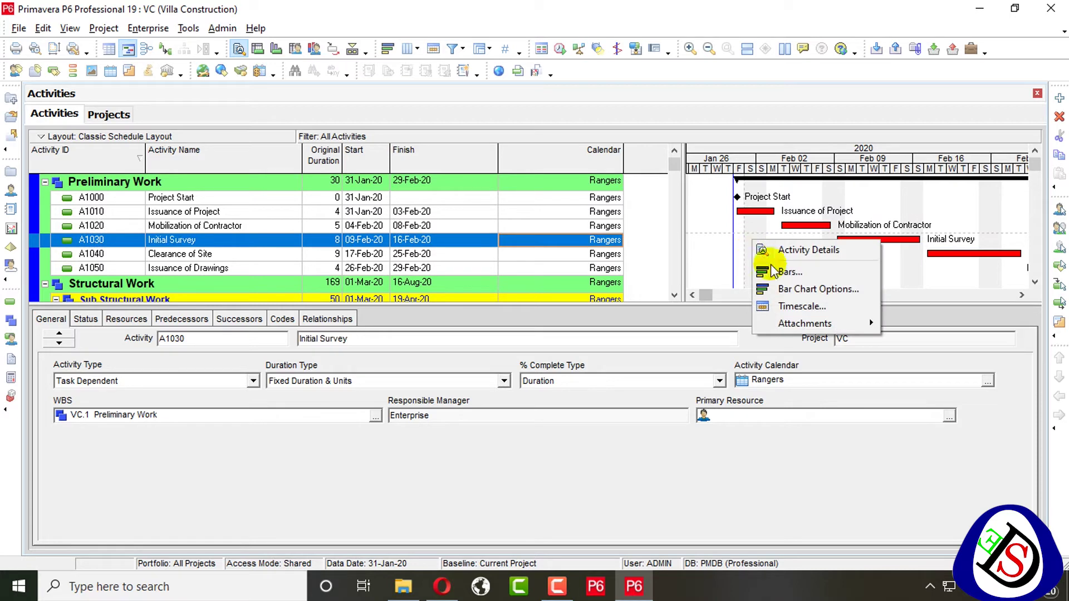
left_click(800, 289)
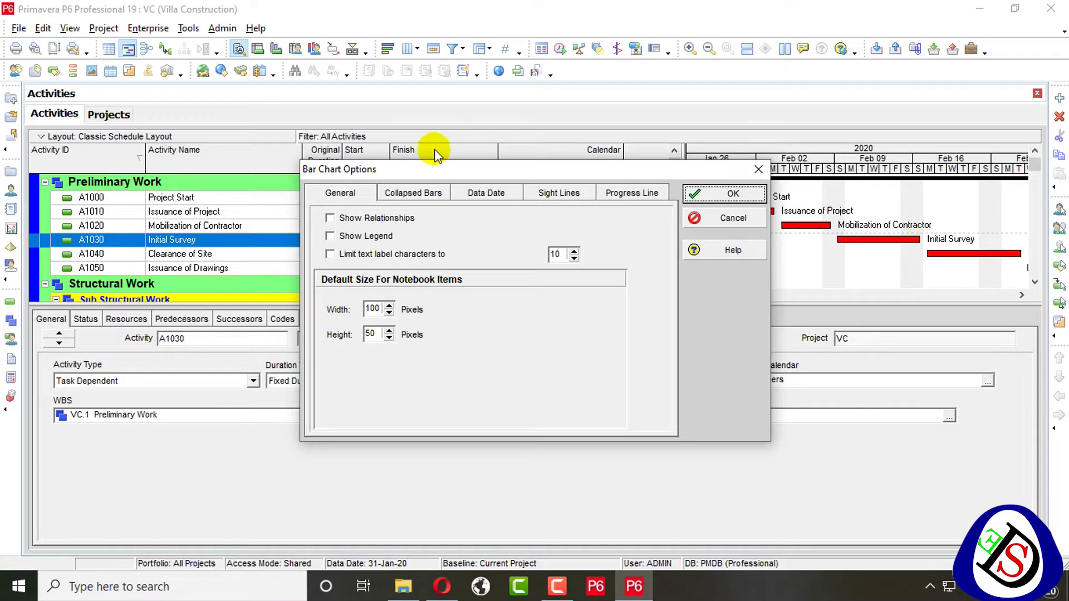
left_click_drag(457, 169, 322, 91)
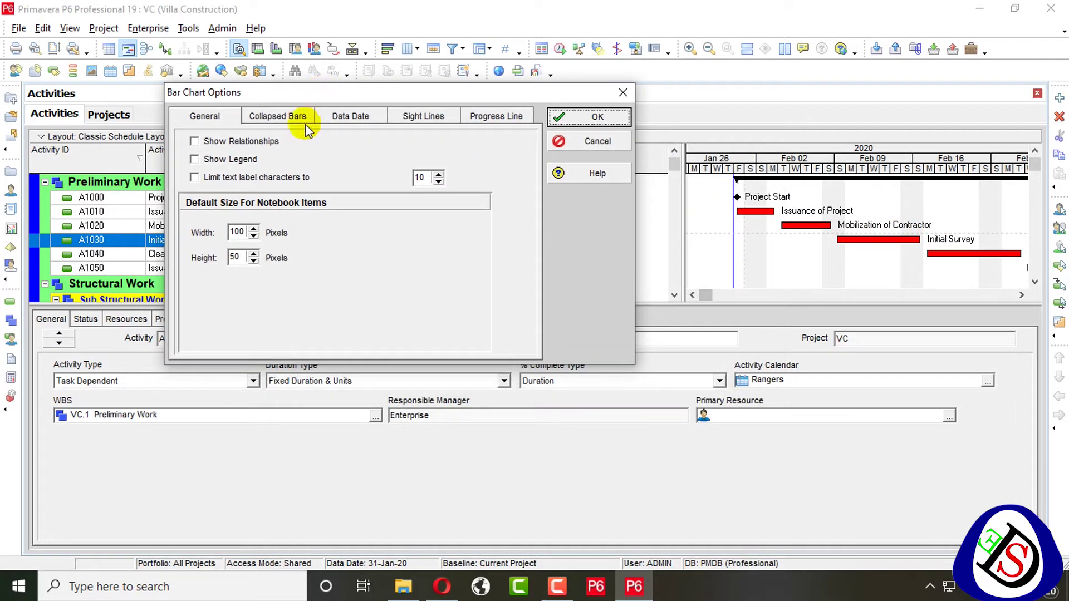
left_click(239, 140)
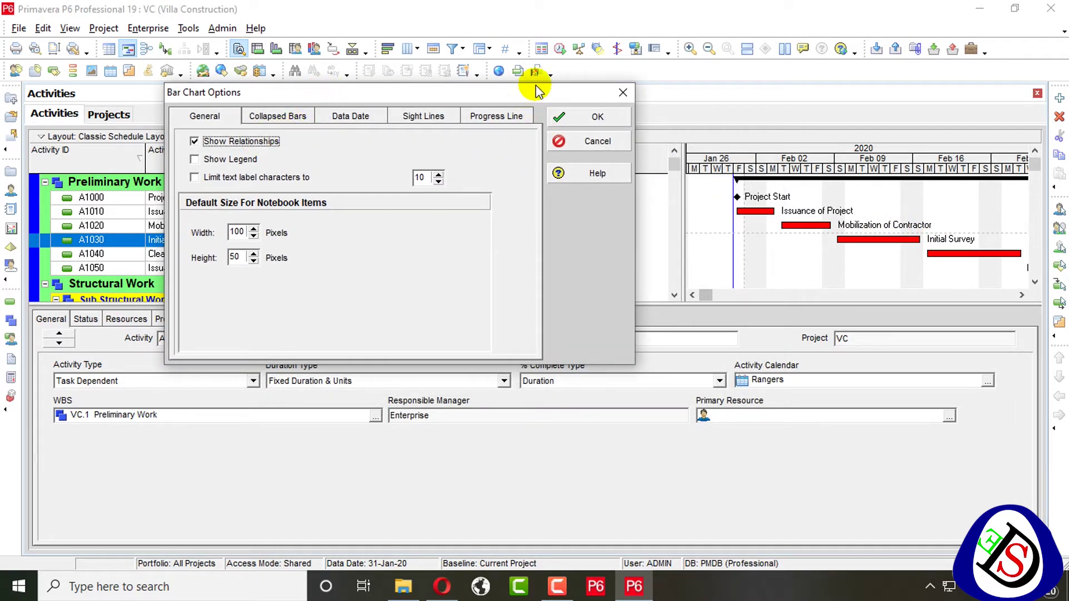
left_click_drag(538, 89, 461, 99)
left_click(547, 125)
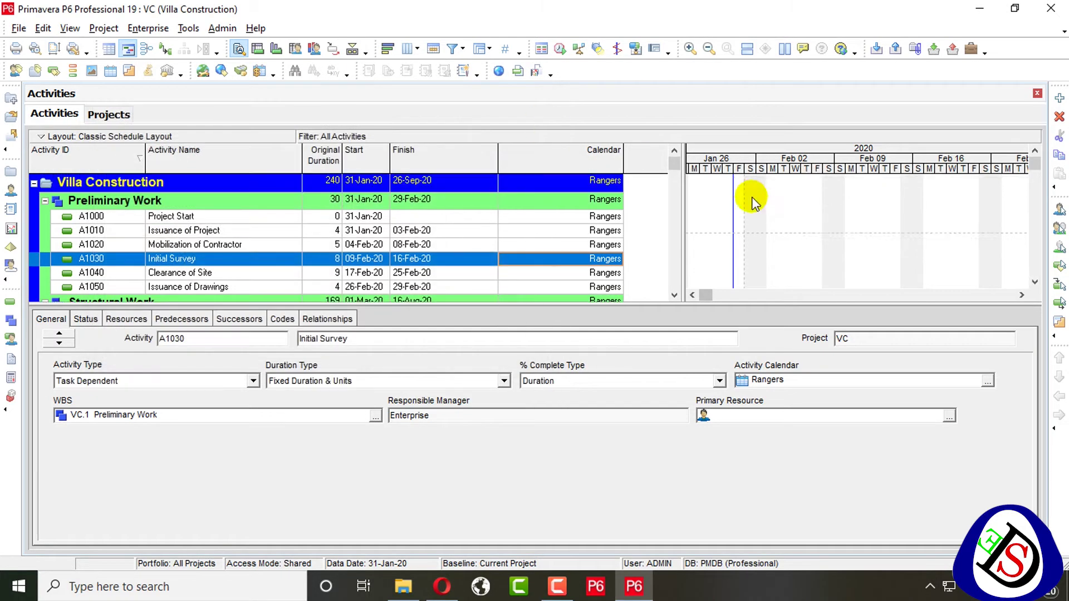
Step: Examine the relationship lines linking the activity bars across the preliminary, earth and foundation work in the Gantt chart
scroll(810, 234, "down", 1)
left_click(813, 228)
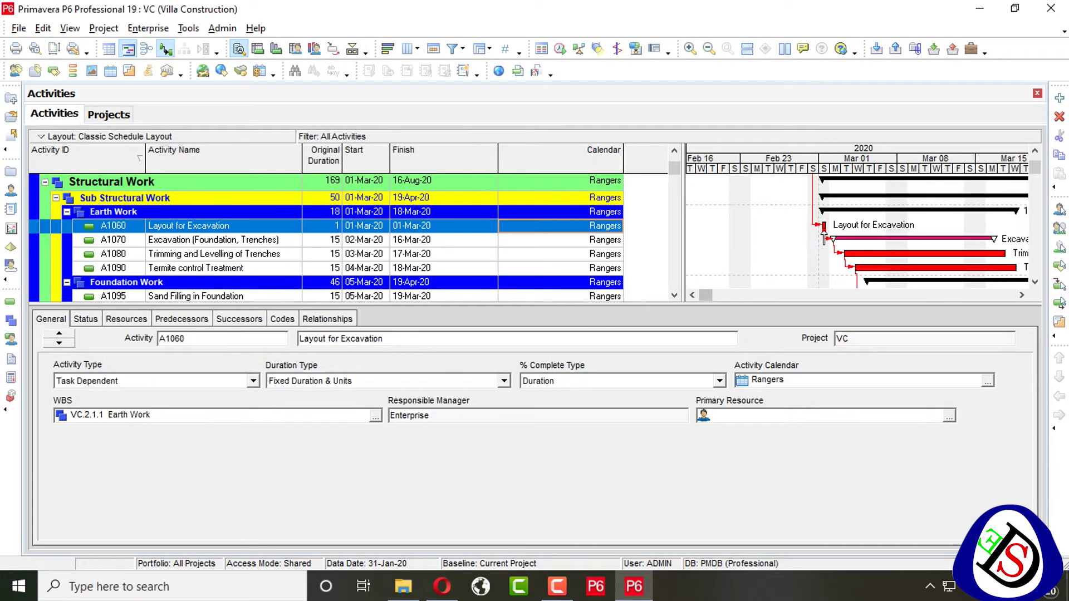
scroll(785, 203, "down", 2)
left_click(785, 199)
scroll(785, 203, "down", 2)
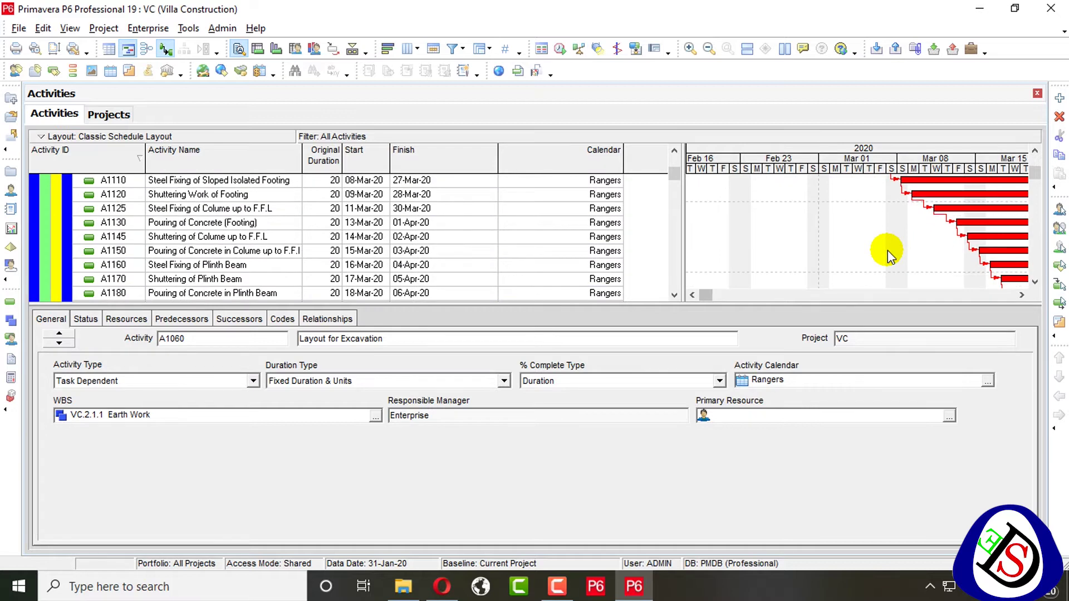
scroll(799, 247, "up", 3)
left_click(800, 251)
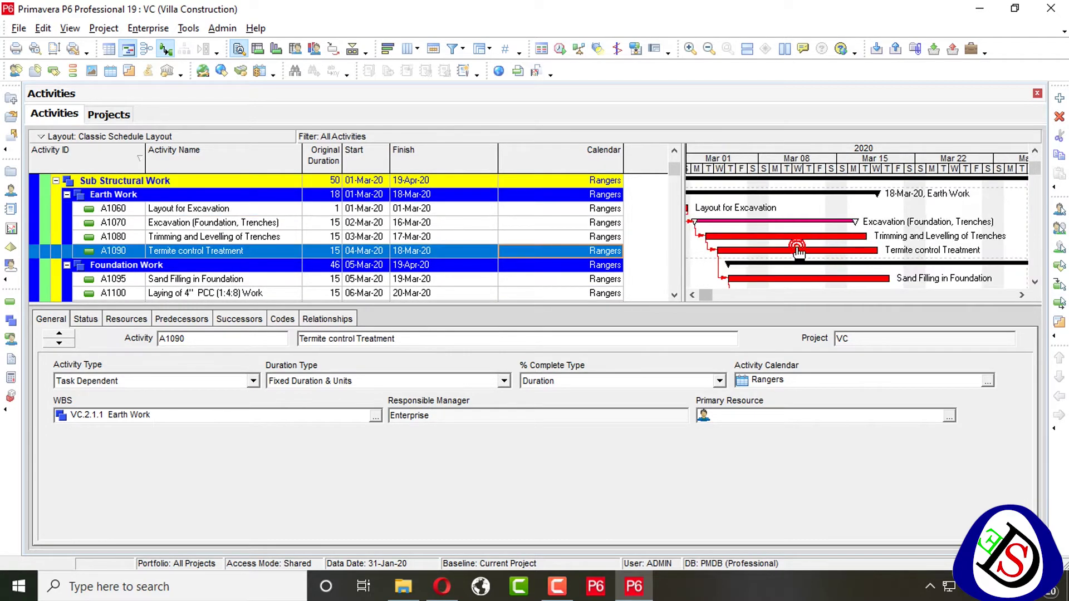
scroll(799, 251, "down", 8)
scroll(799, 248, "up", 10)
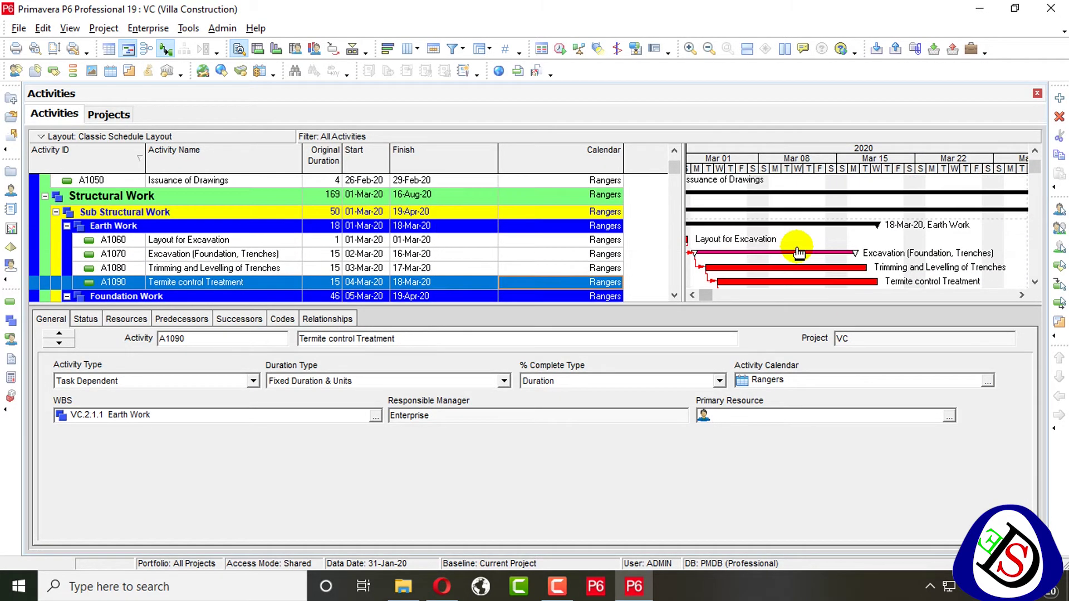
left_click(831, 237)
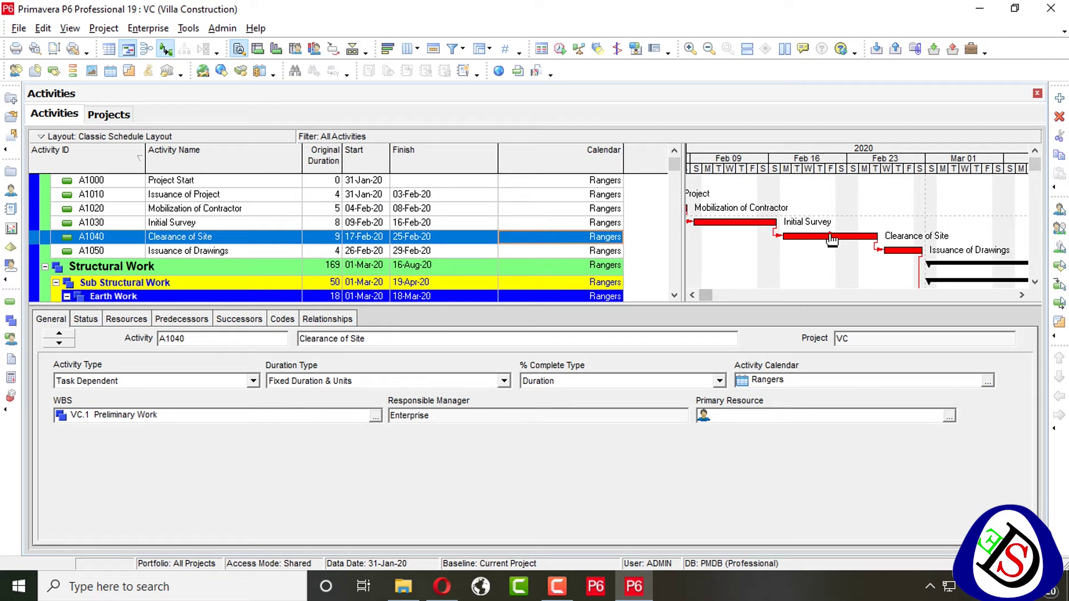
Step: Turn off Show Relationships and turn on Show Legend in the Bar Chart Options
right_click(768, 223)
left_click(802, 275)
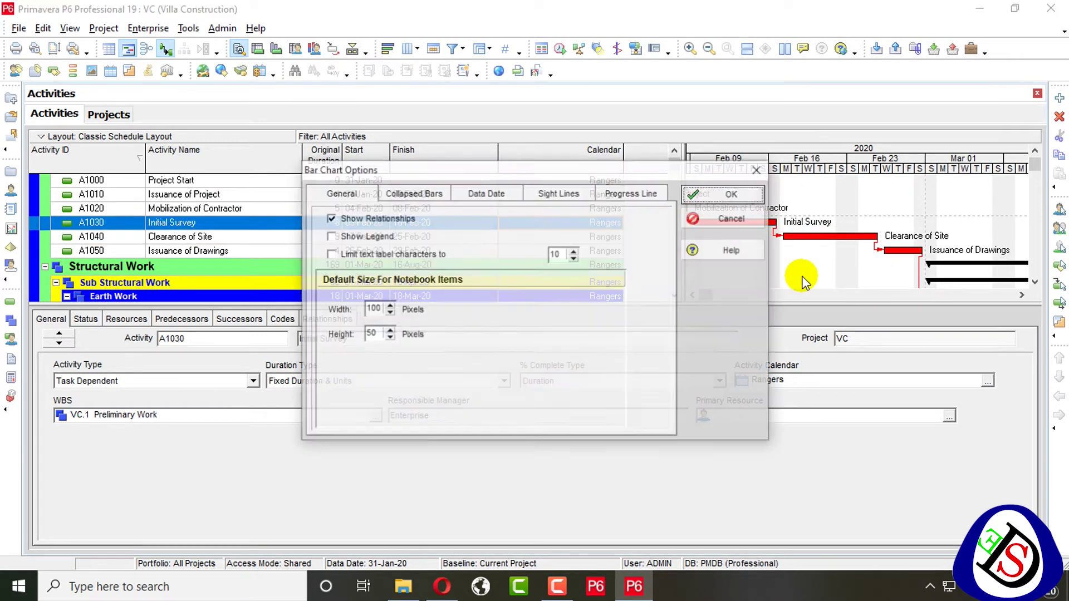
left_click(402, 218)
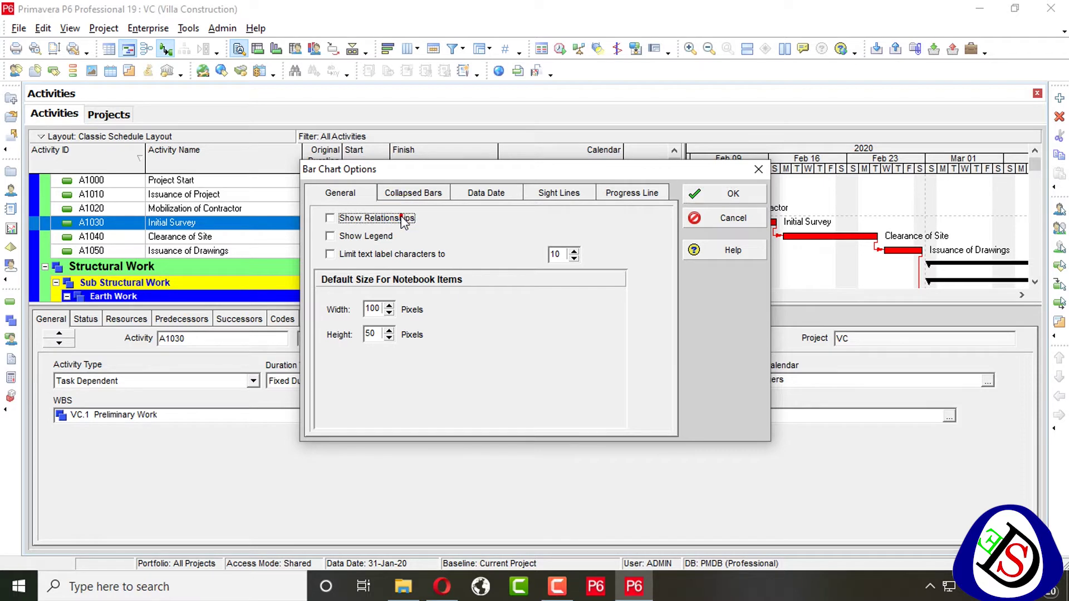
left_click(363, 242)
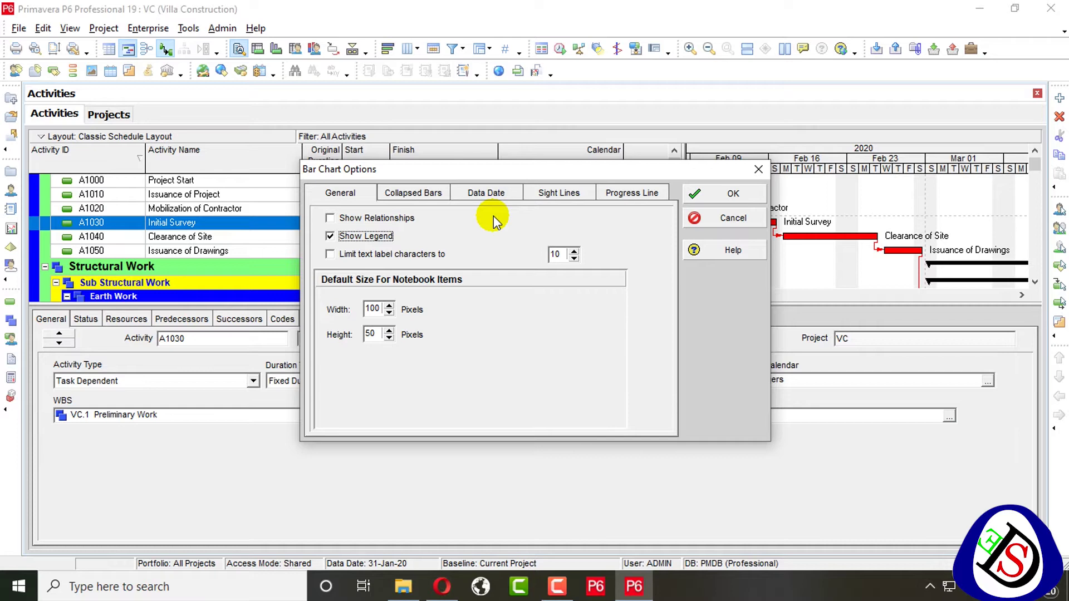
left_click(724, 193)
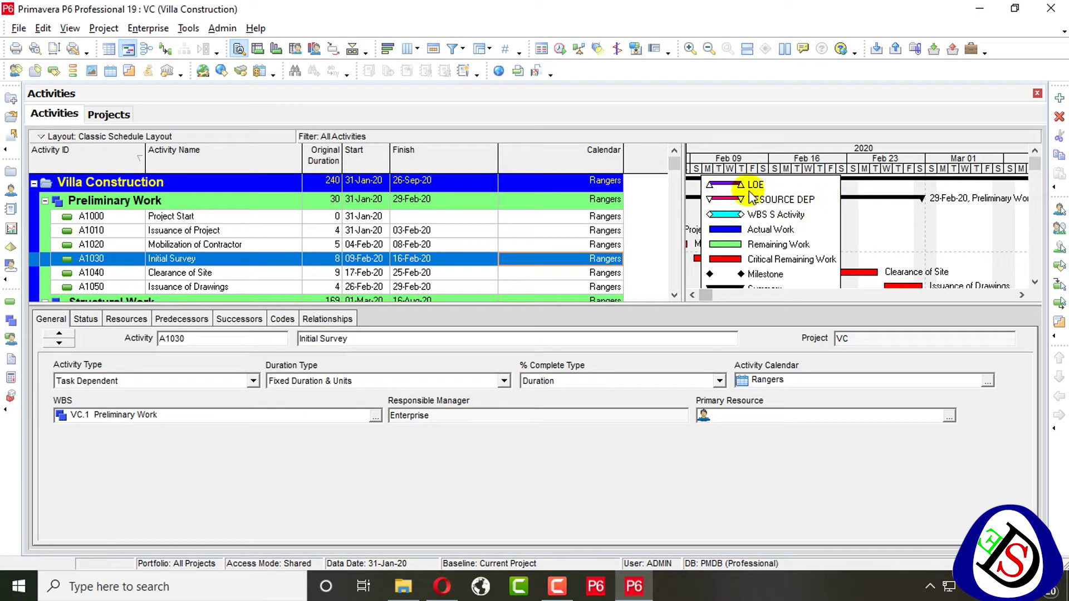
Step: Enlarge the activity table and Gantt chart area downwards to fit the whole bar legend
left_click(878, 202)
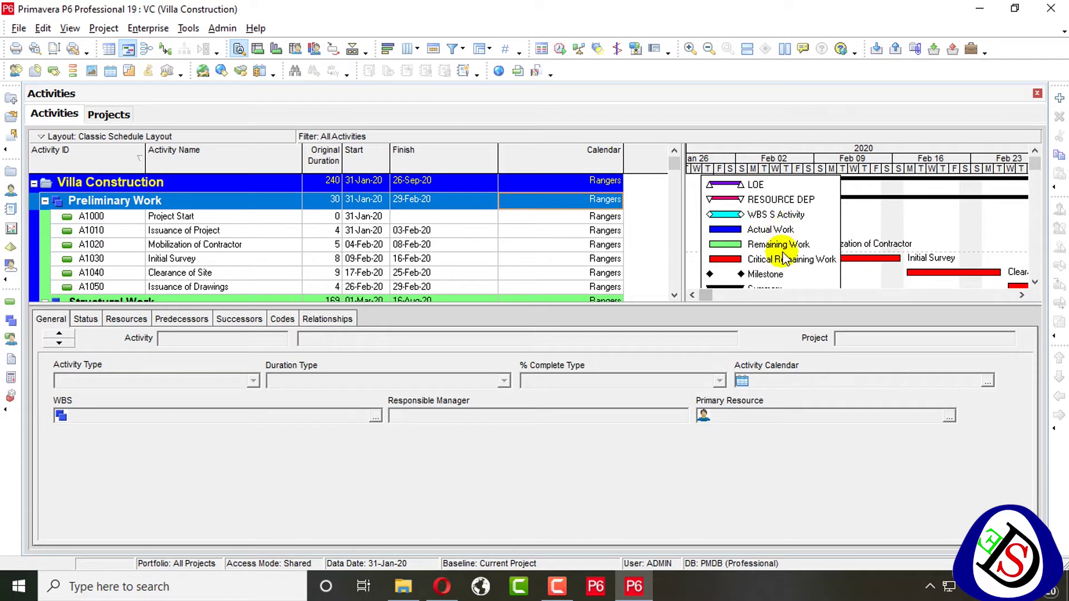
scroll(779, 251, "down", 1)
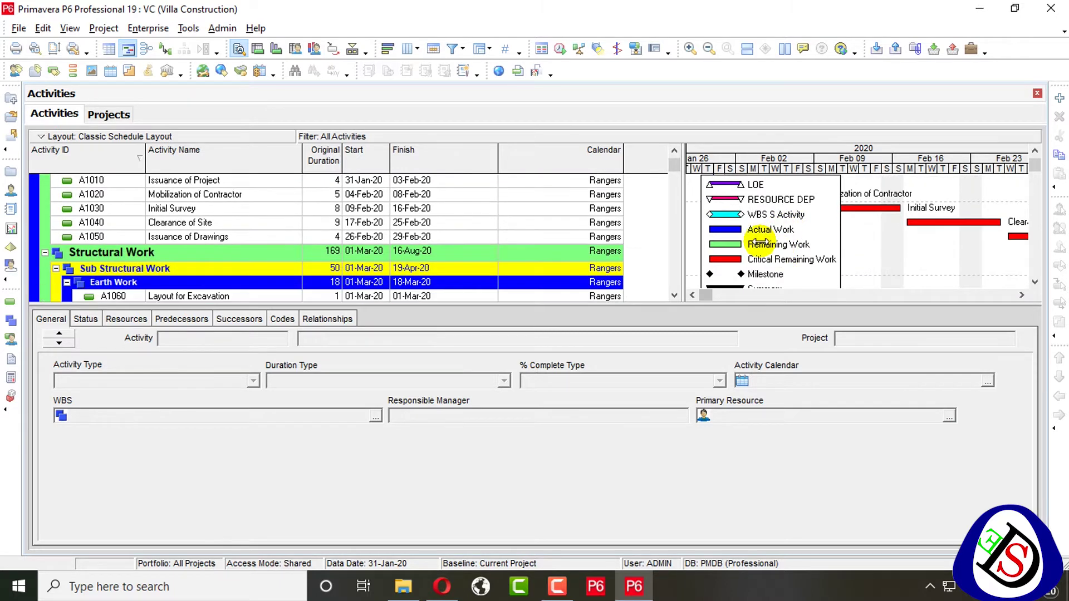
left_click_drag(733, 308, 733, 350)
scroll(746, 248, "down", 2)
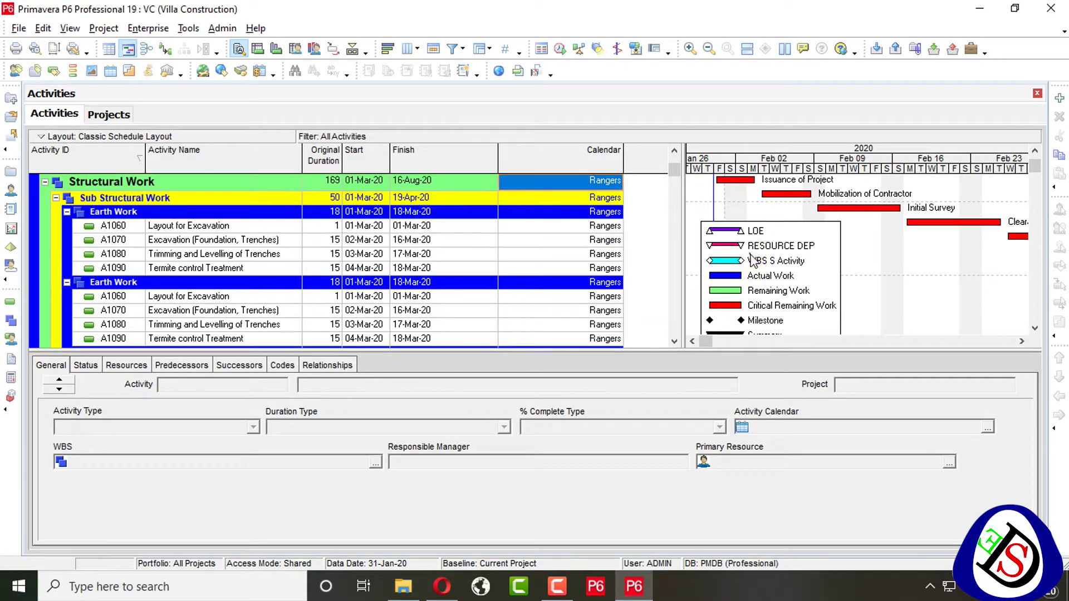
left_click(870, 217)
Step: Turn off Show Legend in the Bar Chart Options and limit the text labels to 10 characters
right_click(899, 211)
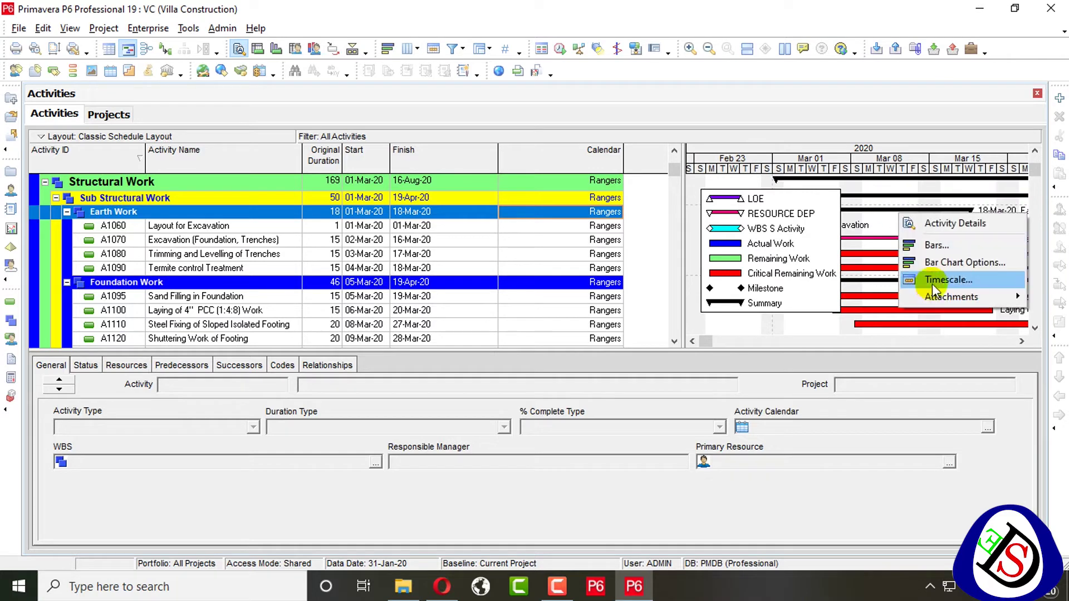
left_click(947, 263)
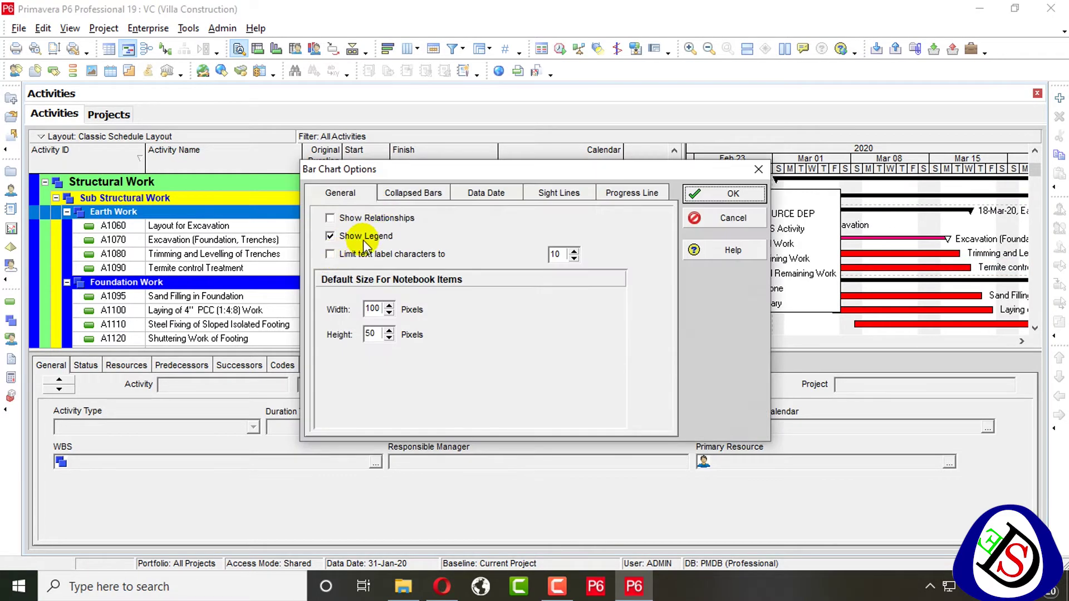
left_click(359, 236)
left_click(377, 254)
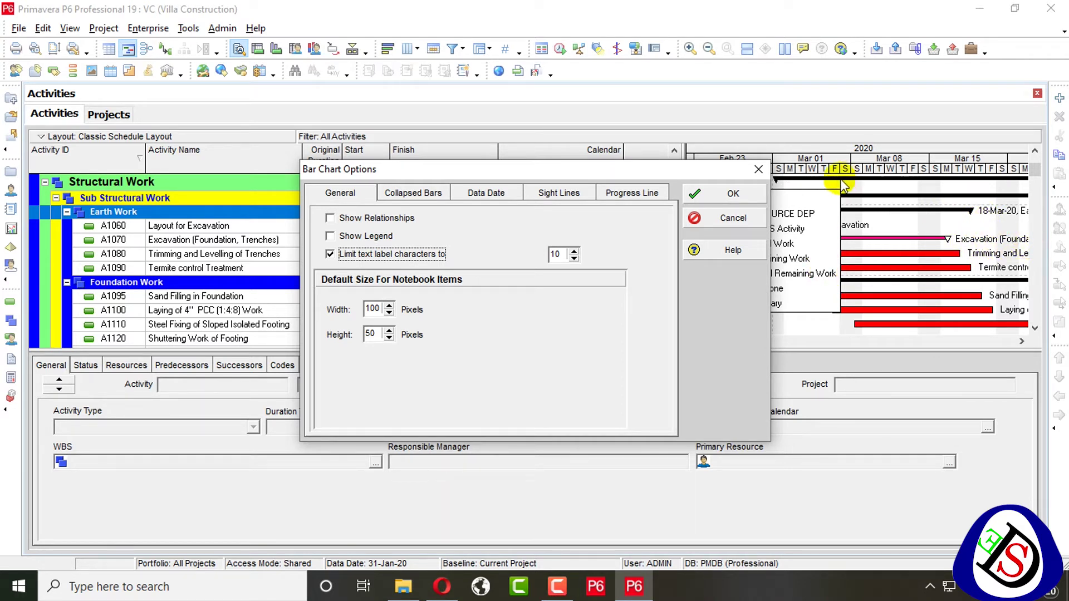
left_click(754, 196)
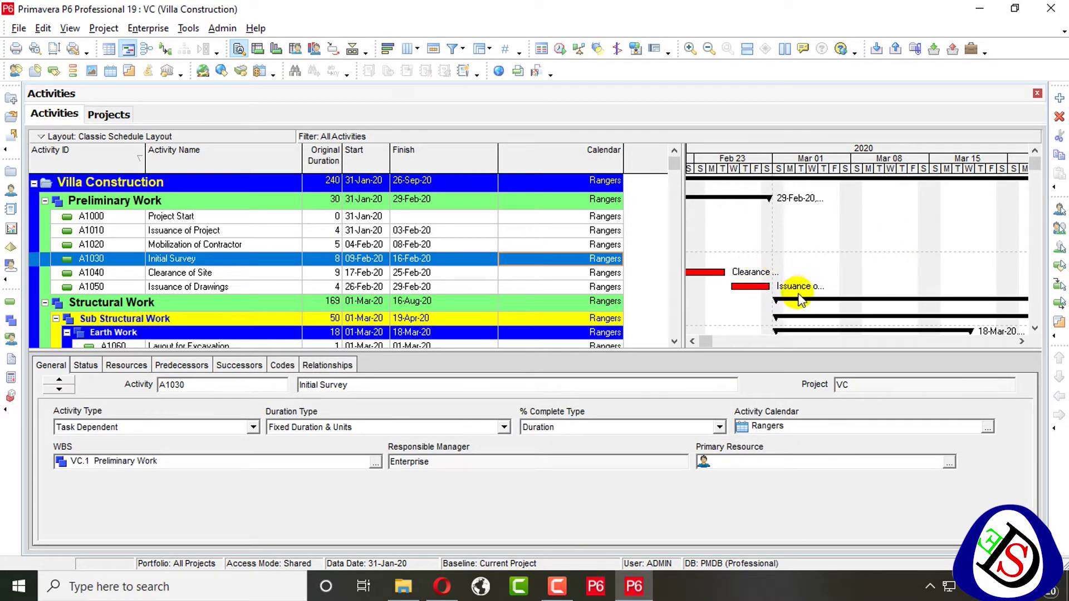
Step: Set the Gantt chart's text label limit to 25 characters in the Bar Chart Options
left_click_drag(707, 340, 743, 349)
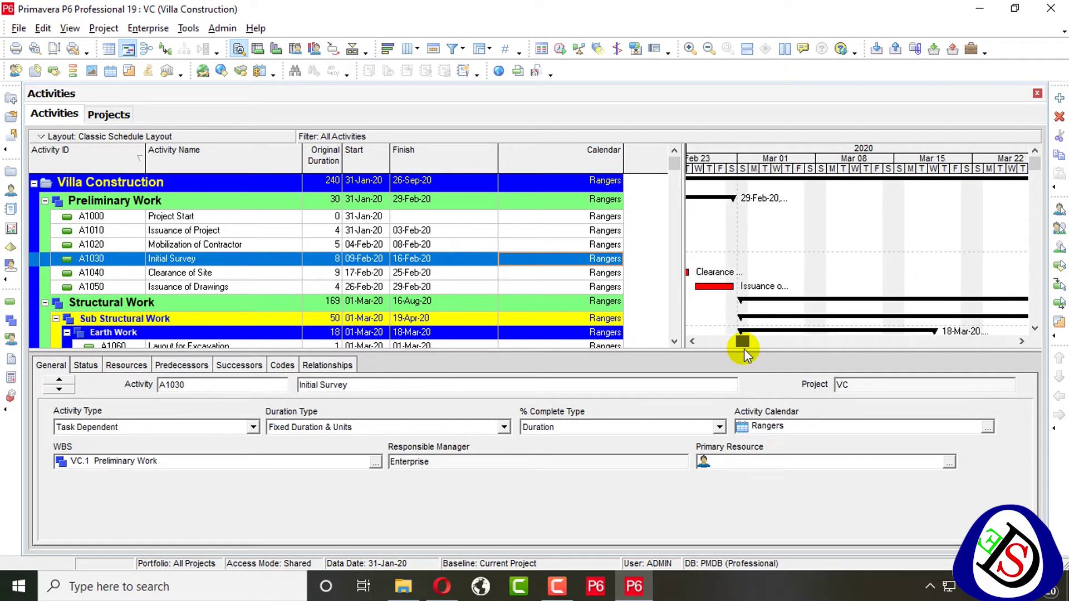
right_click(782, 288)
left_click(809, 338)
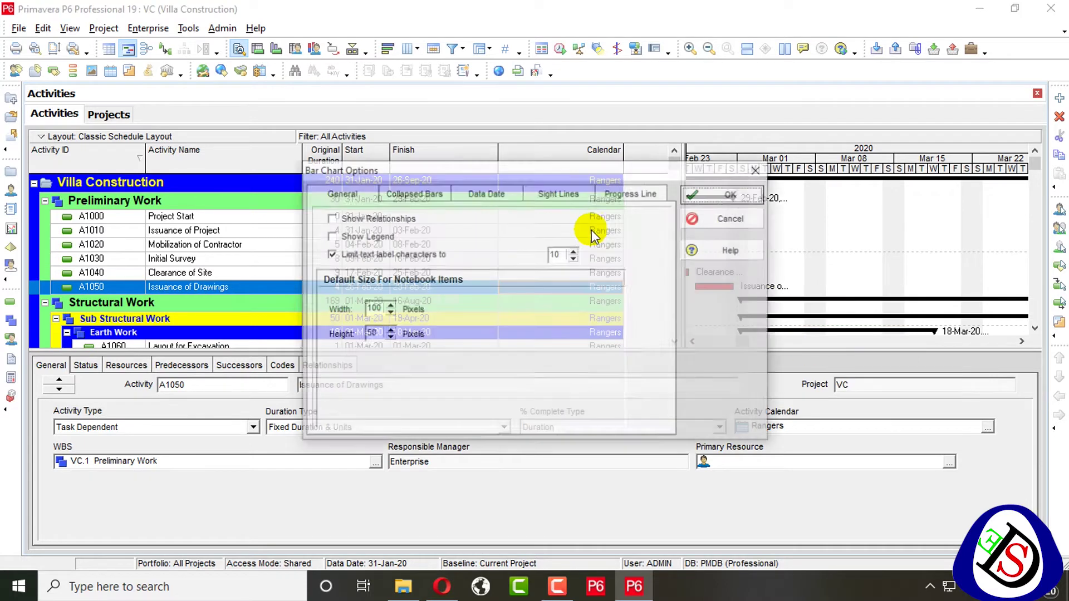
left_click(562, 254)
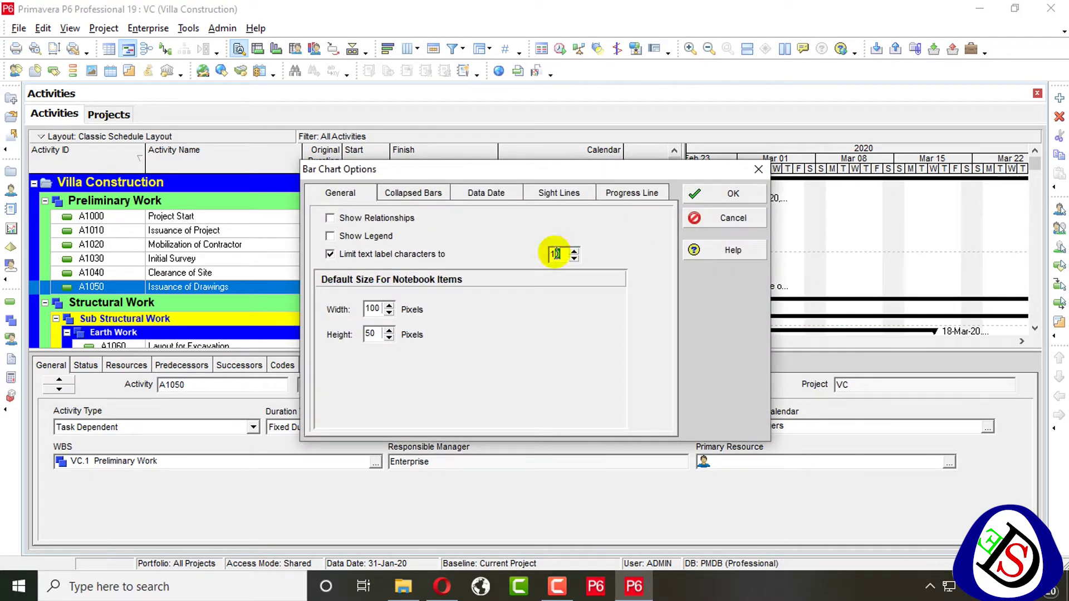
double_click(557, 254)
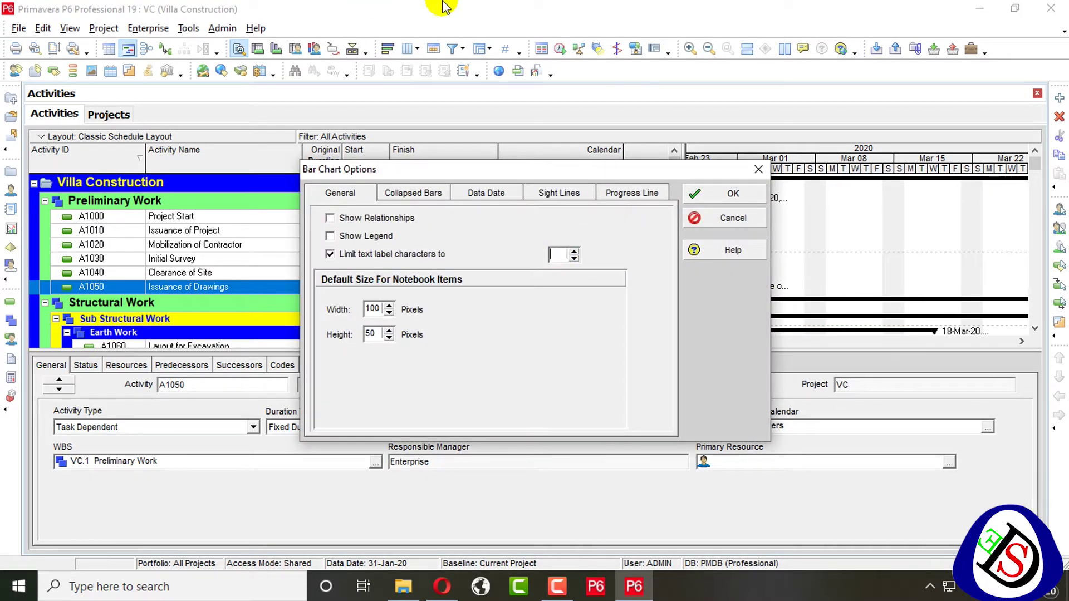
type("25")
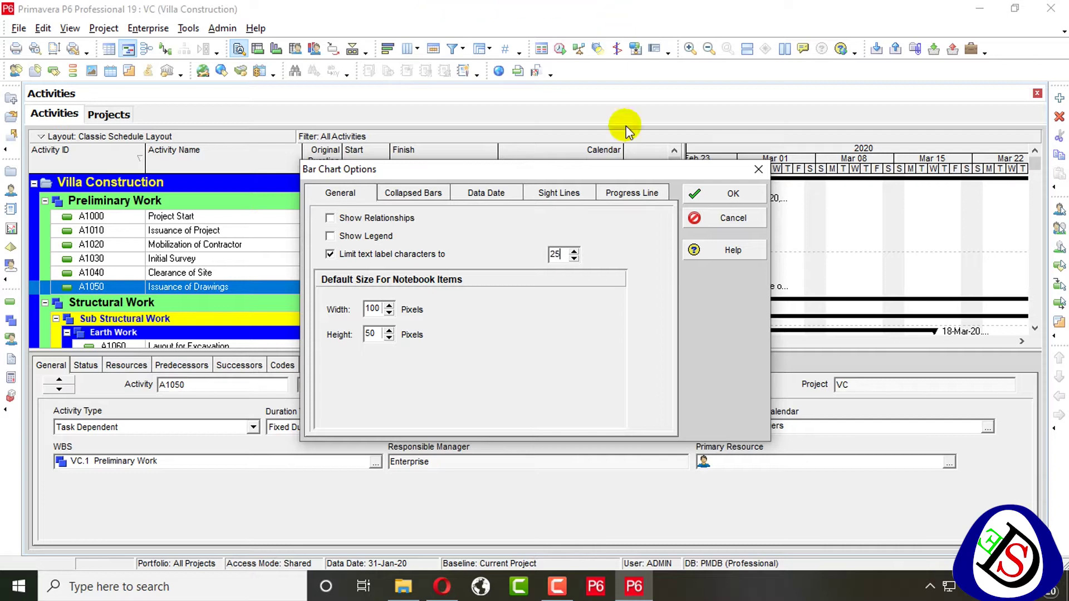
left_click(726, 194)
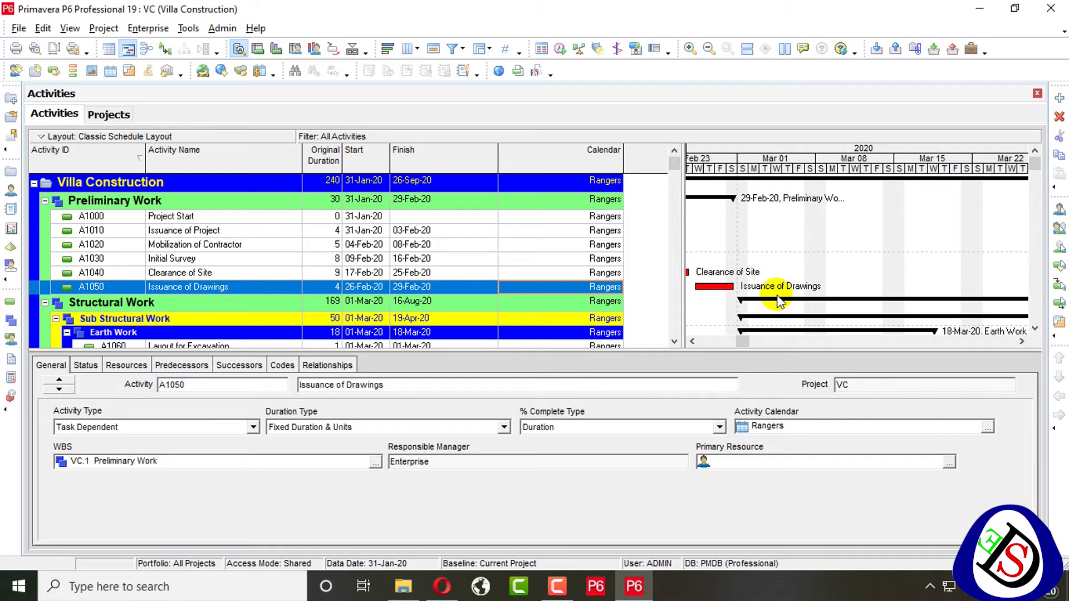
Step: Turn off the text label character limit in the Bar Chart Options
scroll(834, 335, "down", 1)
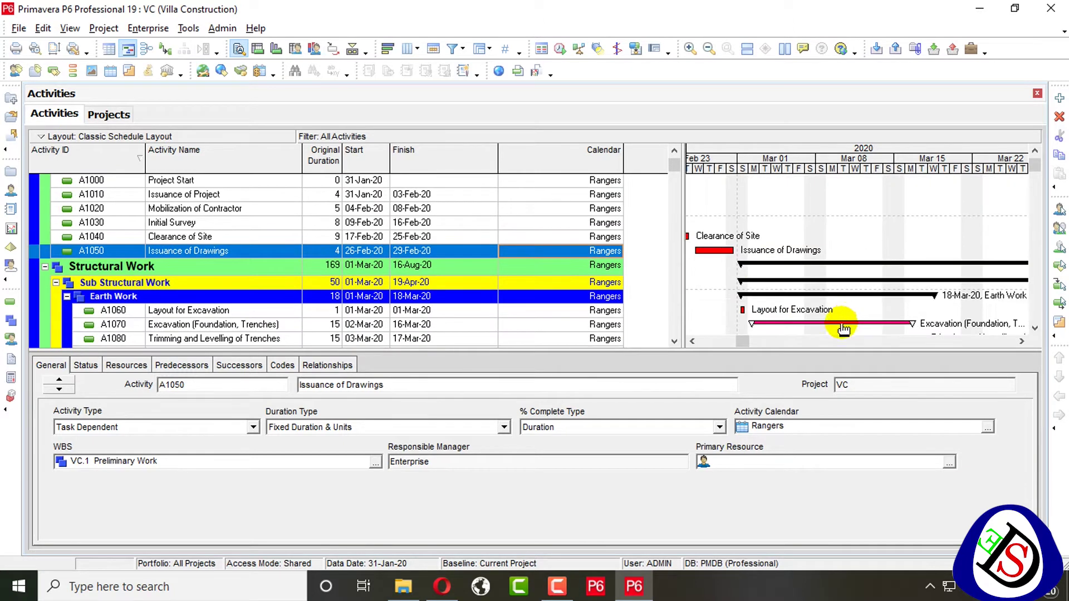
mouse_move(746, 341)
left_mouse_down()
mouse_move(775, 338)
mouse_move(760, 340)
left_mouse_up()
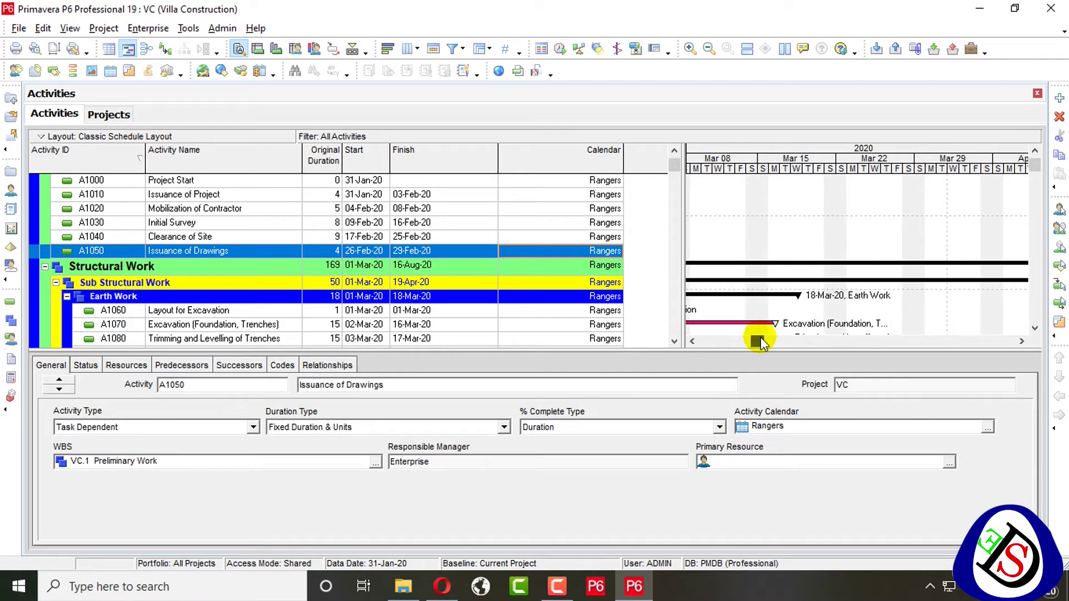
scroll(771, 325, "down", 1)
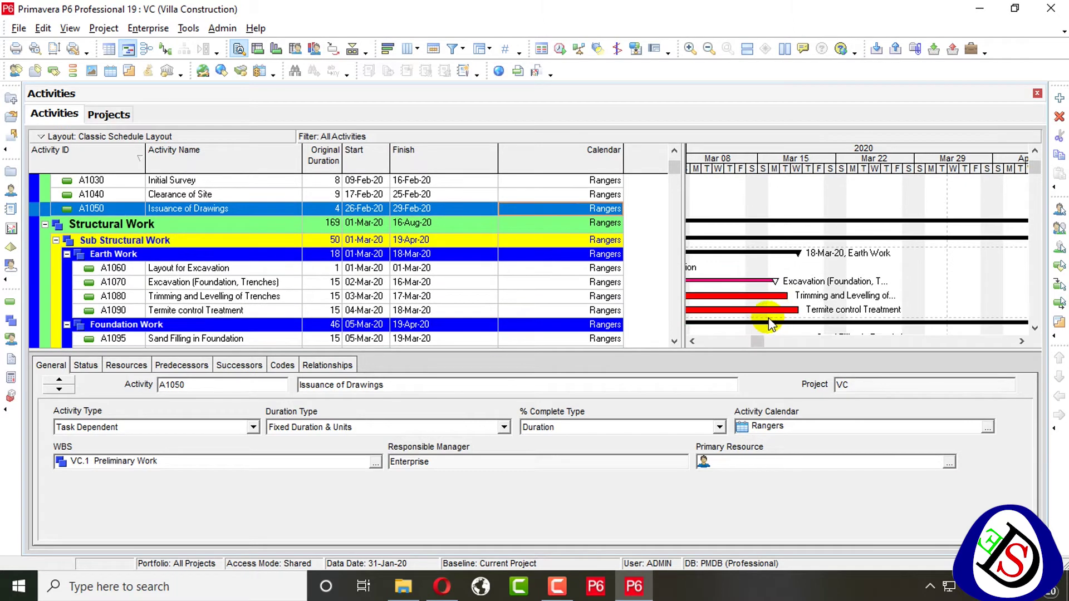
right_click(850, 311)
left_click(878, 347)
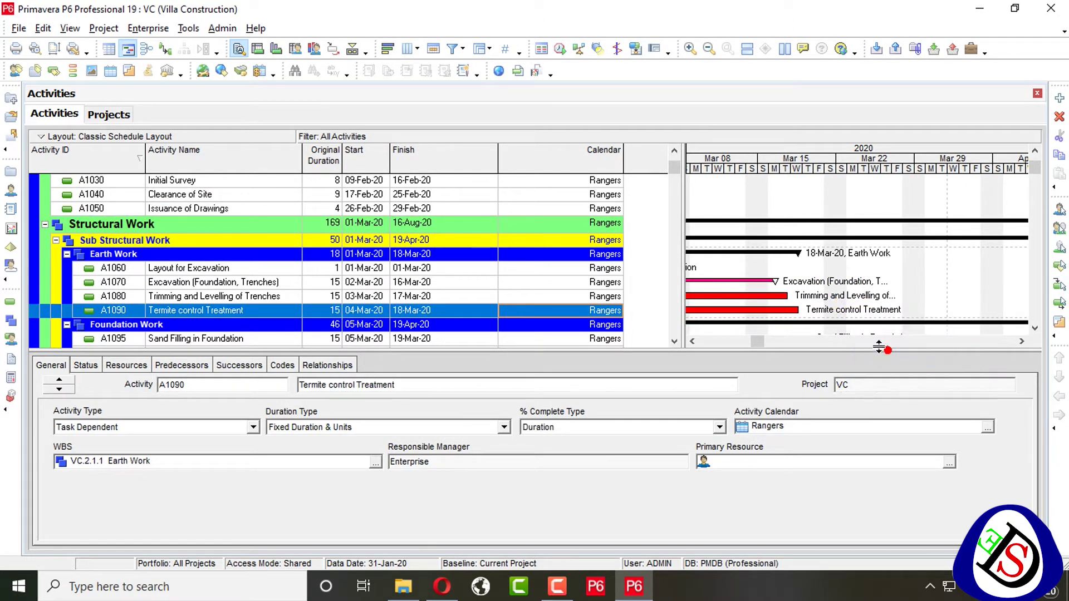
left_click(390, 255)
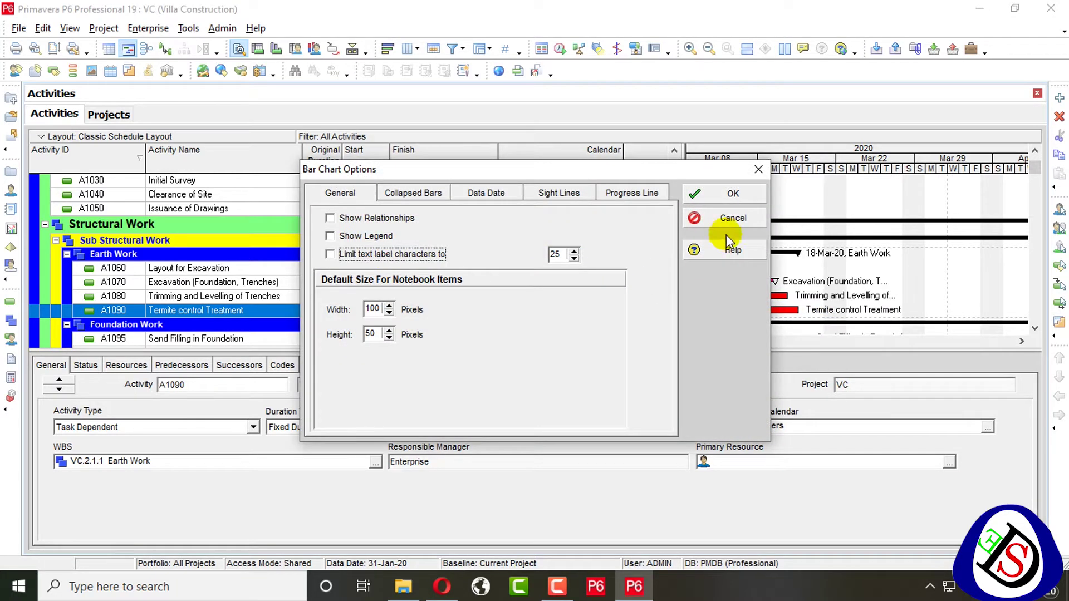
left_click(729, 193)
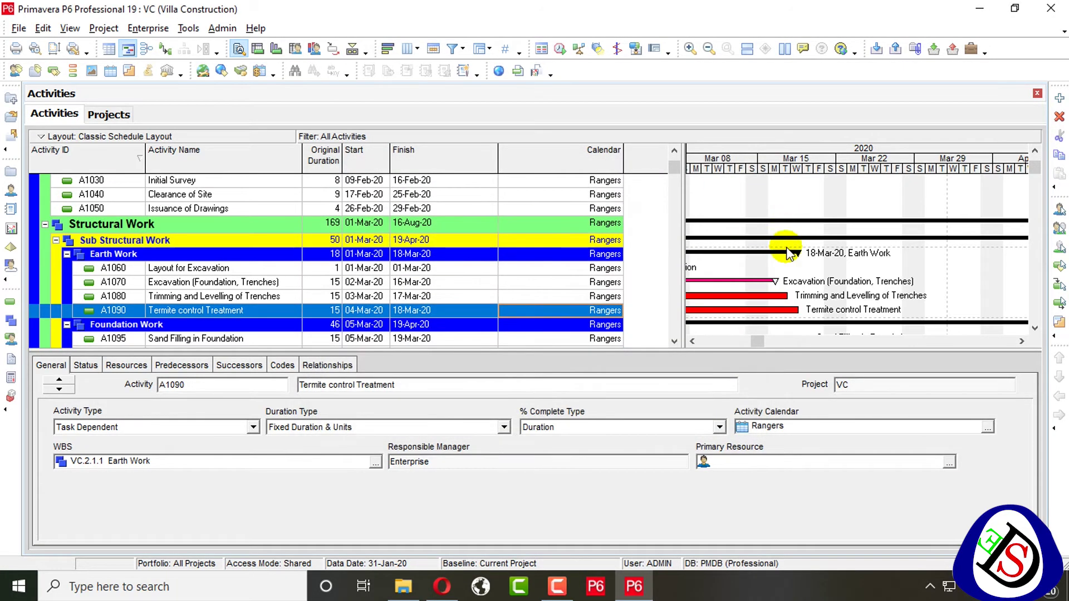
Step: Set the collapsed bar formatting to Collapse to grouping bands in the Bar Chart Options
right_click(832, 292)
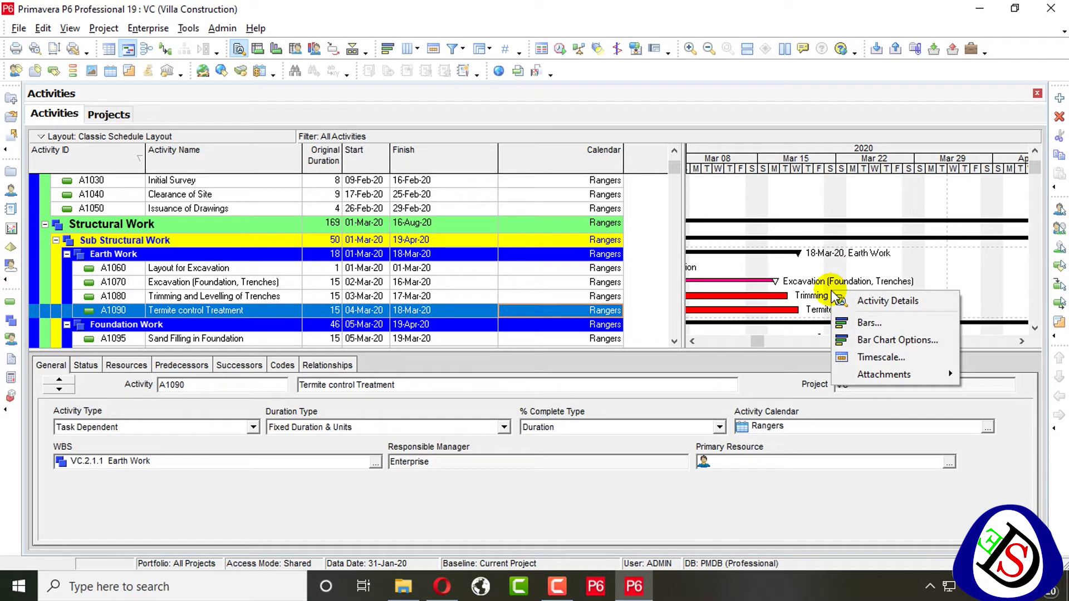
right_click(880, 257)
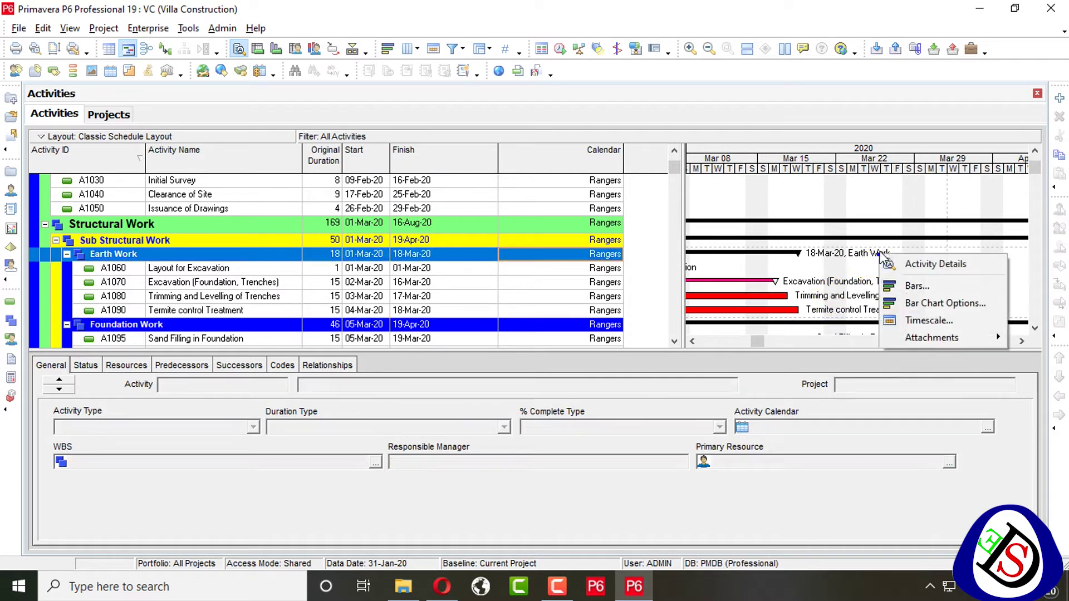
left_click(912, 305)
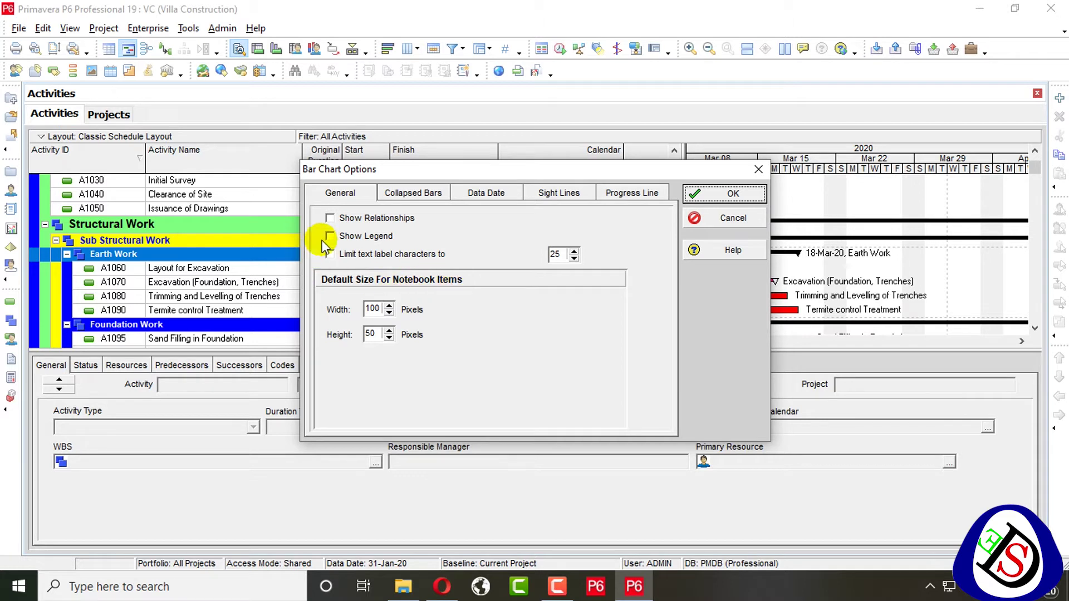
left_click(390, 192)
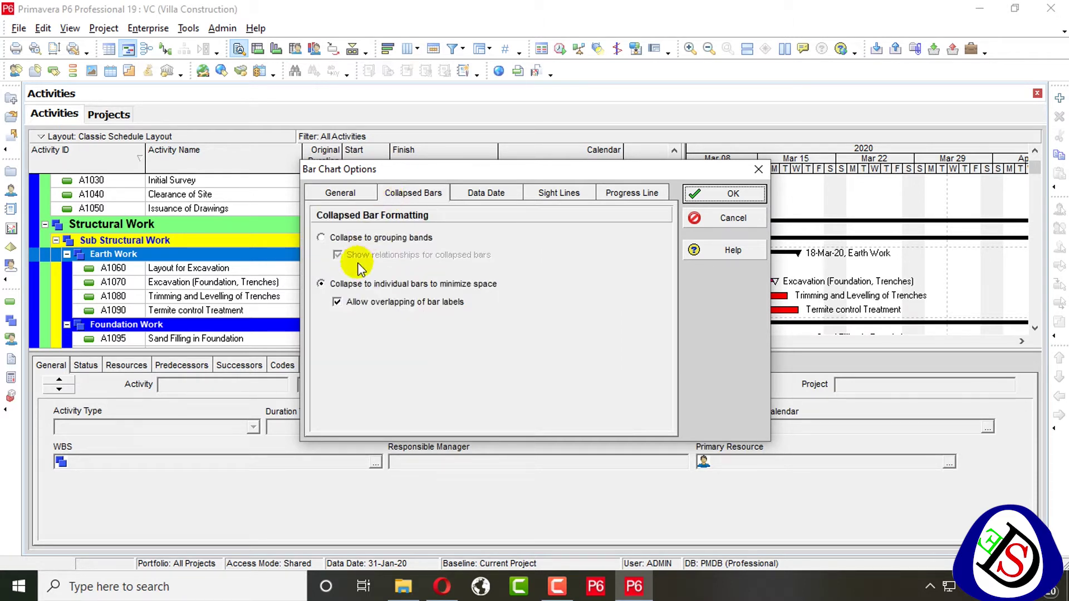
left_click(357, 238)
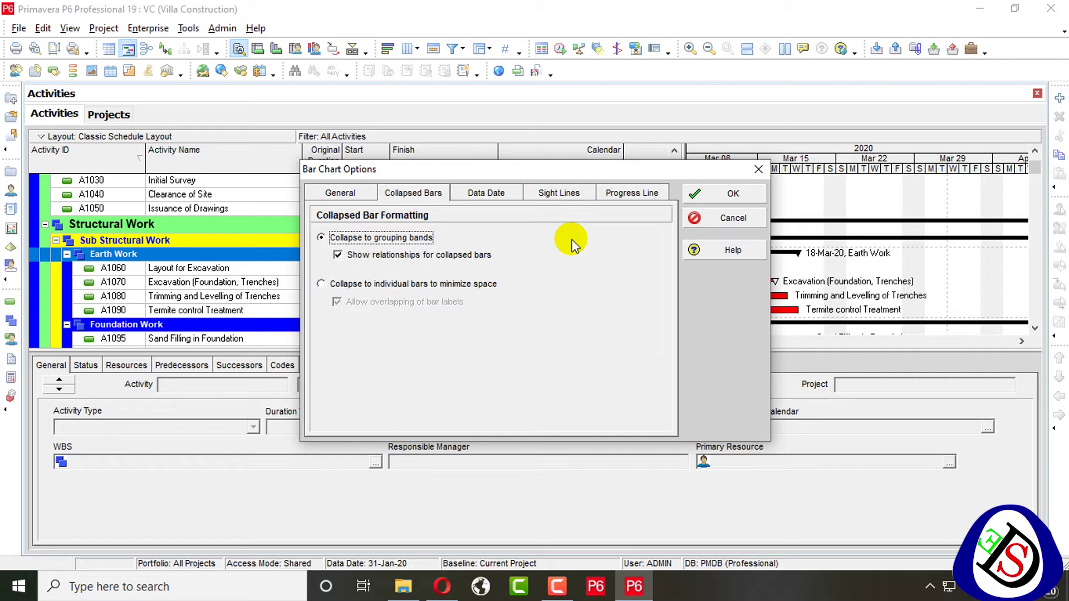
left_click(723, 195)
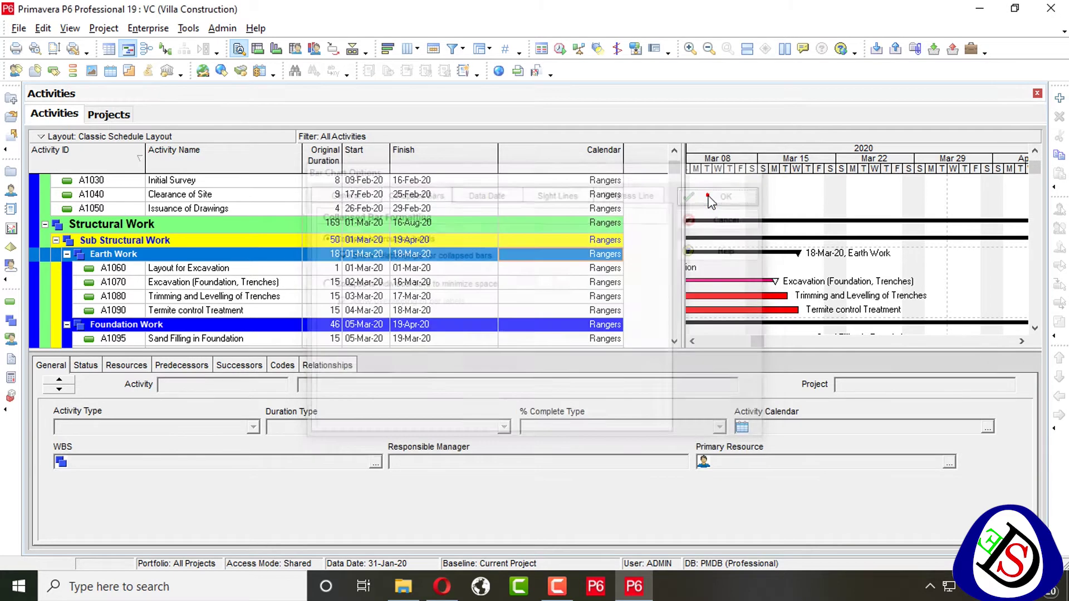
Step: Collapse the Sub Structural Work band and bring the start of its bar into view on the Gantt chart
left_click(735, 308)
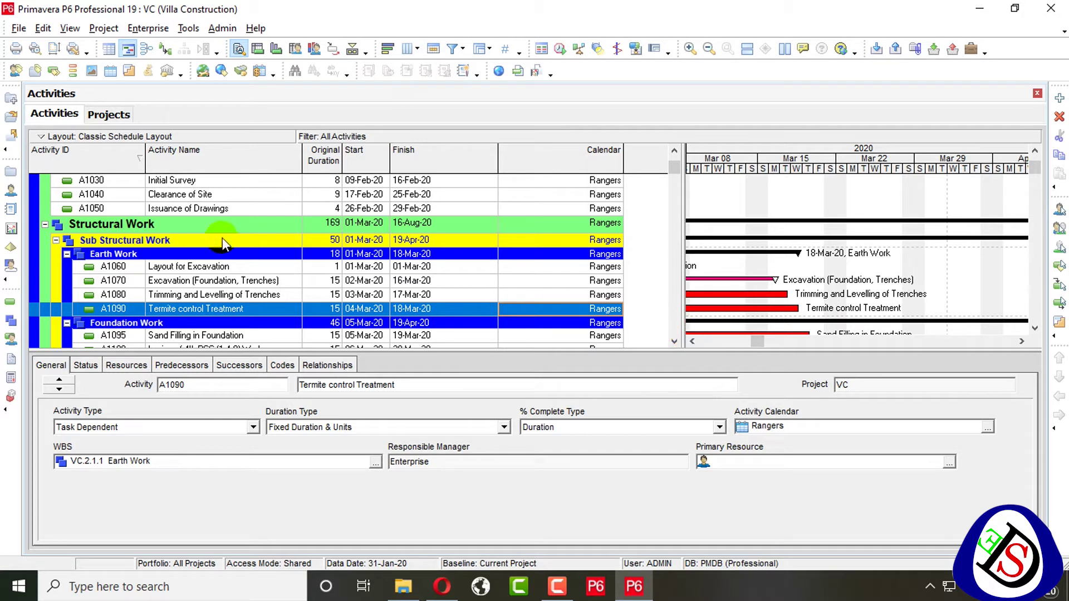
left_click(55, 240)
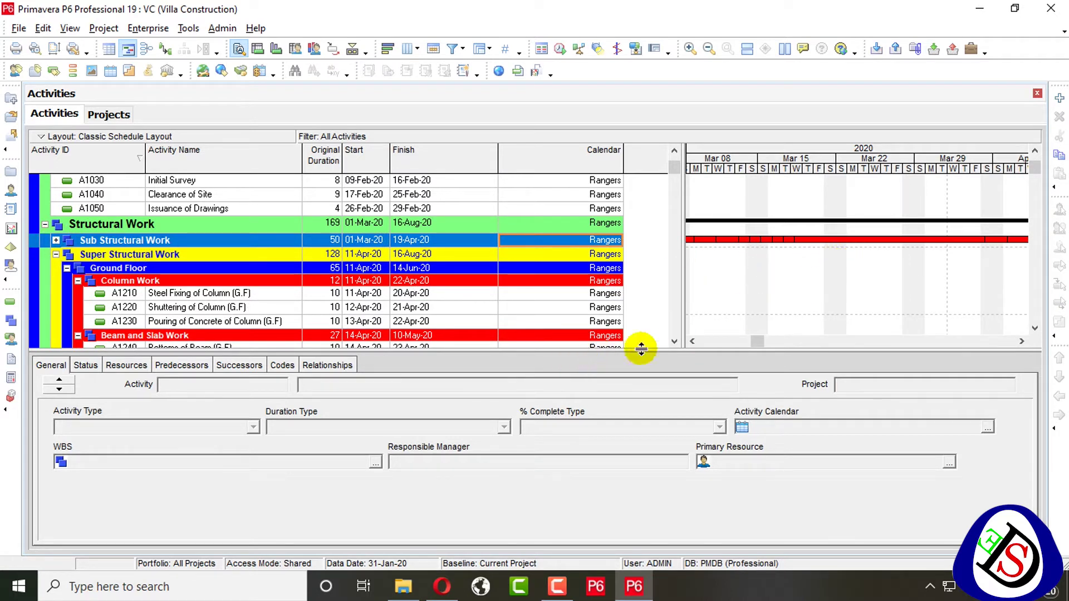
left_click(693, 342)
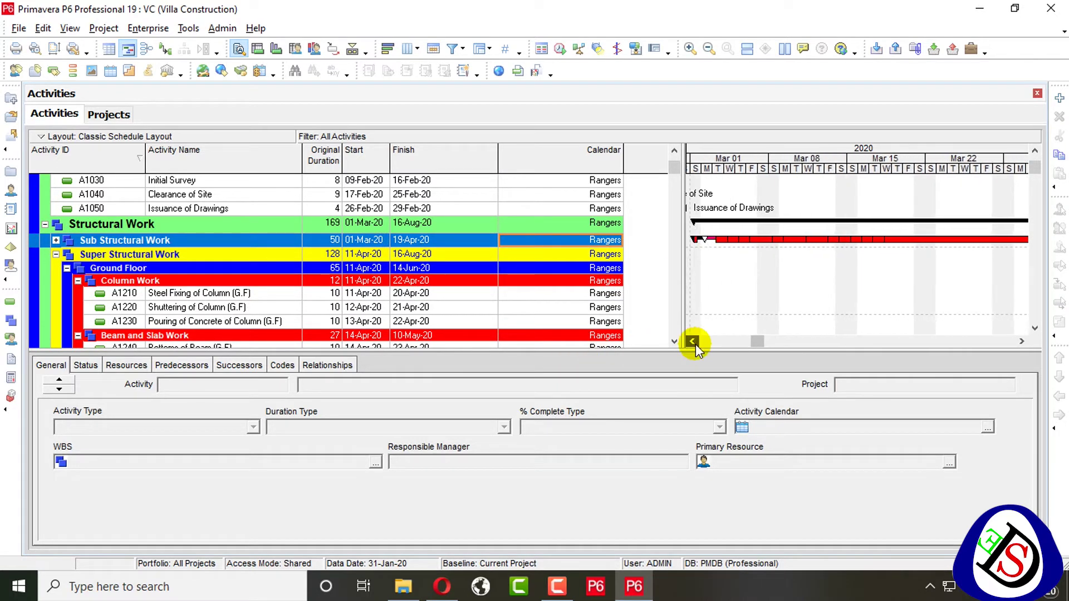
left_click(692, 342)
Step: Review the Collapsed Bars and Data Date settings in the Bar Chart Options
right_click(845, 242)
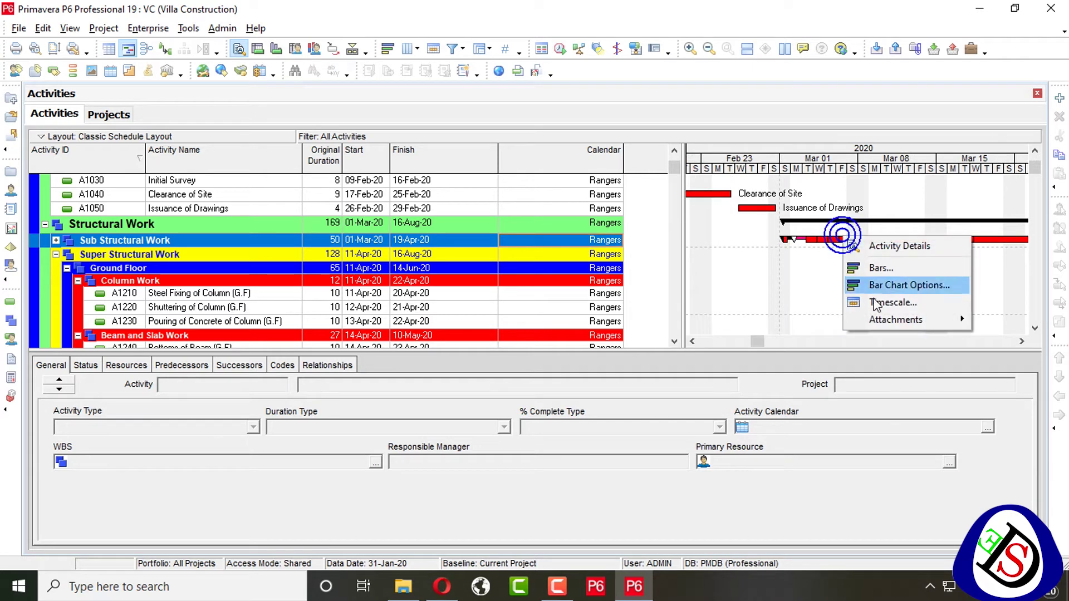
left_click(873, 285)
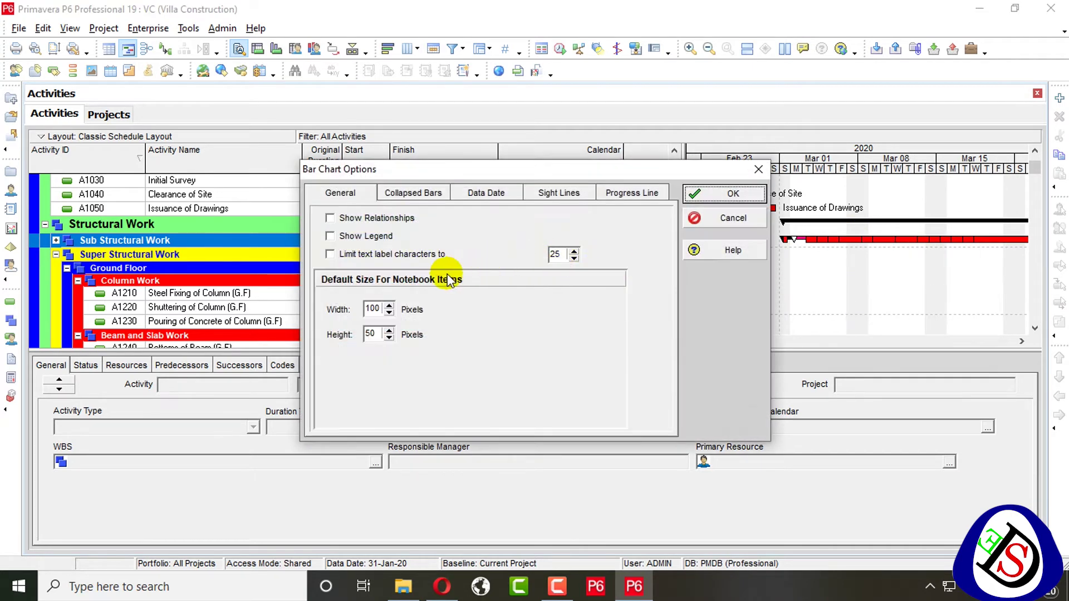
left_click(402, 189)
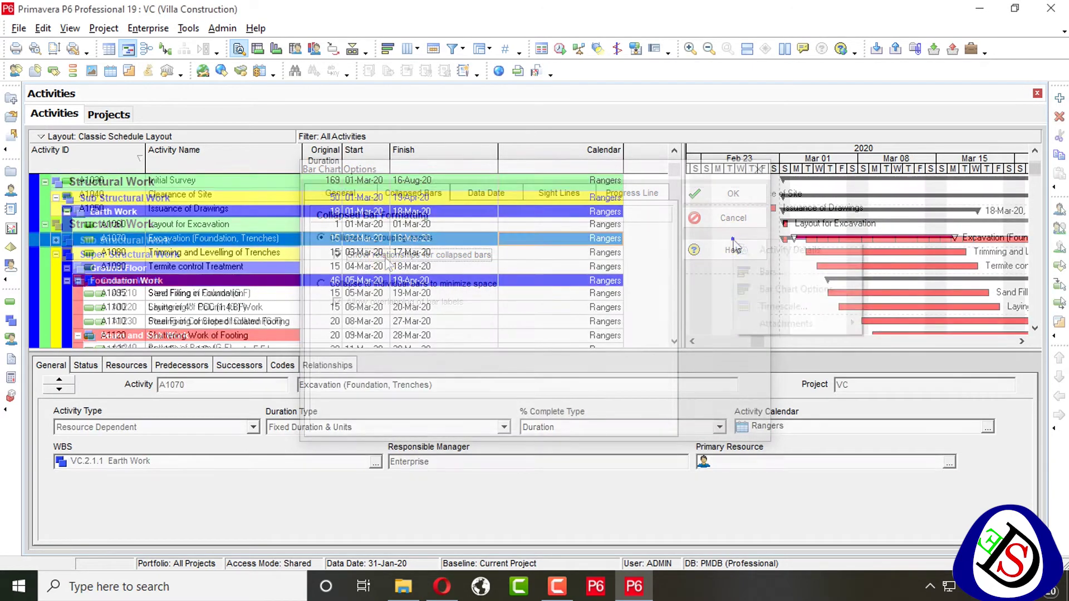
right_click(735, 241)
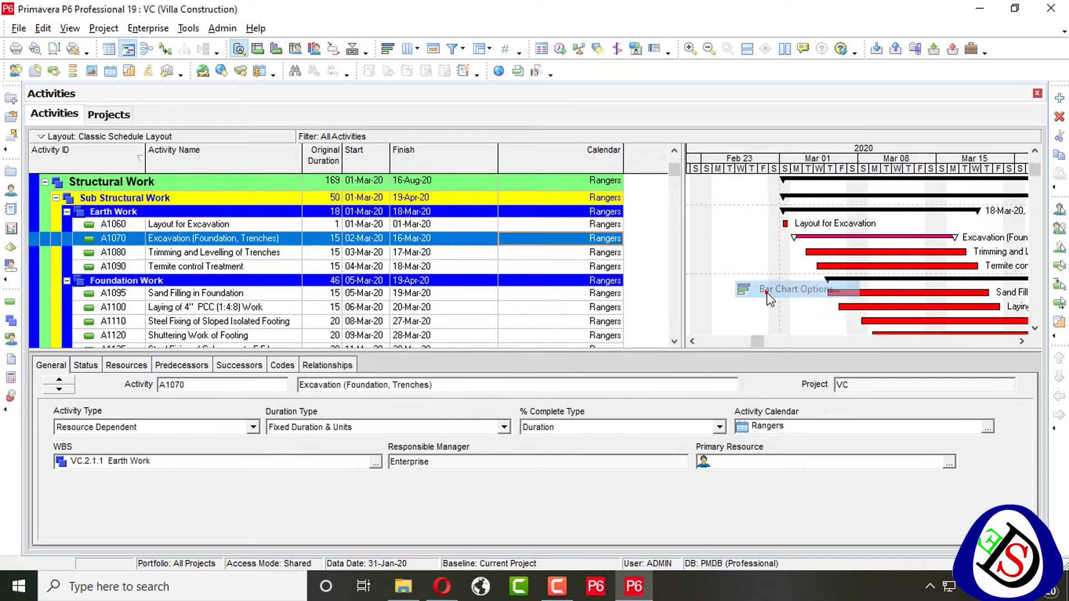
left_click(763, 289)
left_click(486, 189)
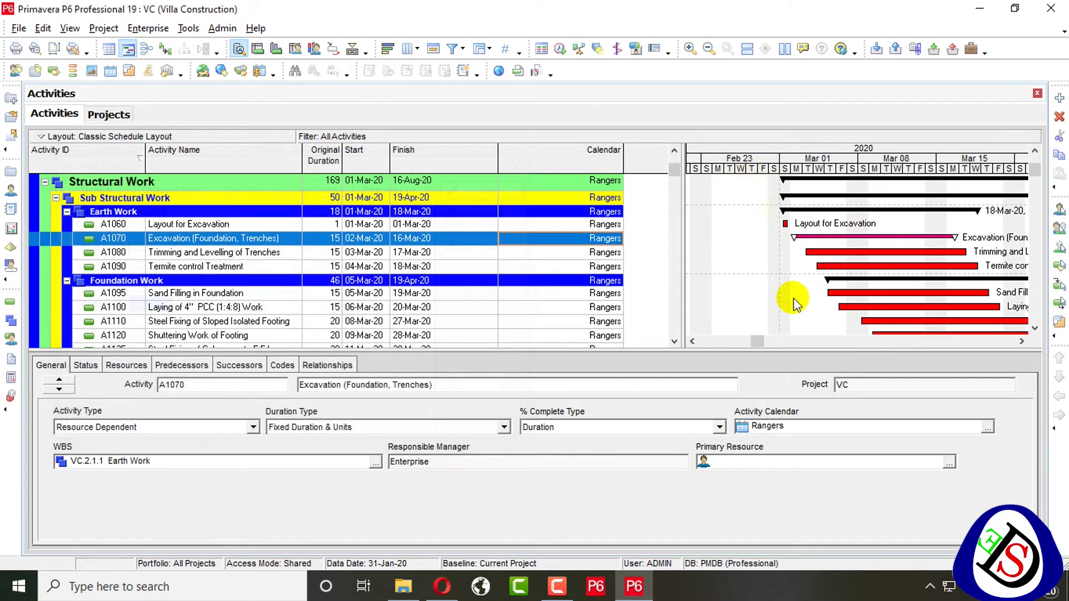
Step: Zoom the Gantt timescale in around the data date line at the project start, Fri 31 January
left_click_drag(762, 345, 669, 344)
scroll(752, 288, "up", 2)
scroll(746, 267, "up", 3)
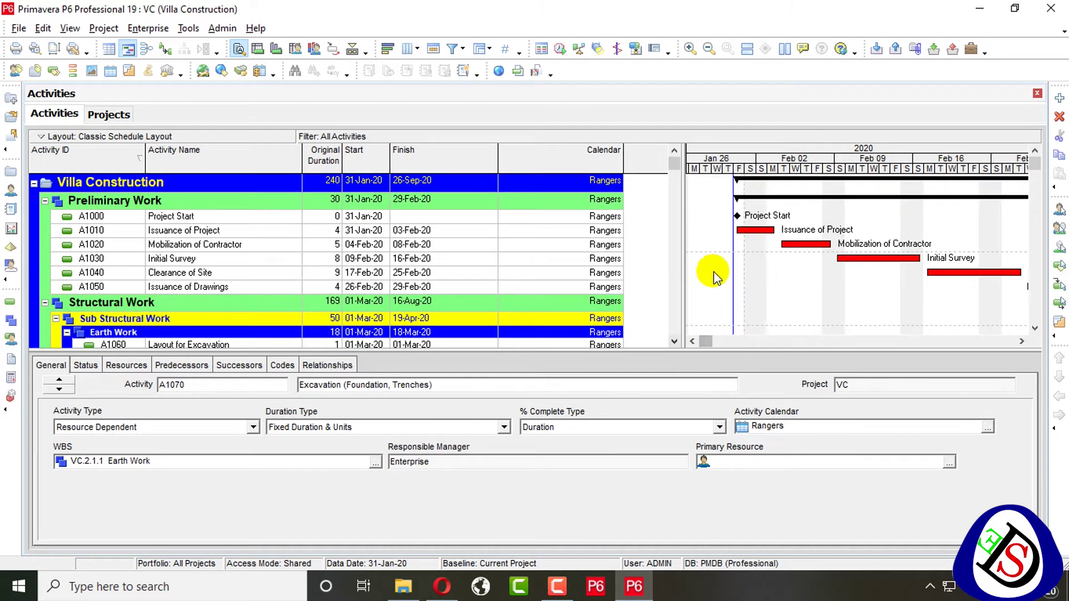
left_click(732, 276)
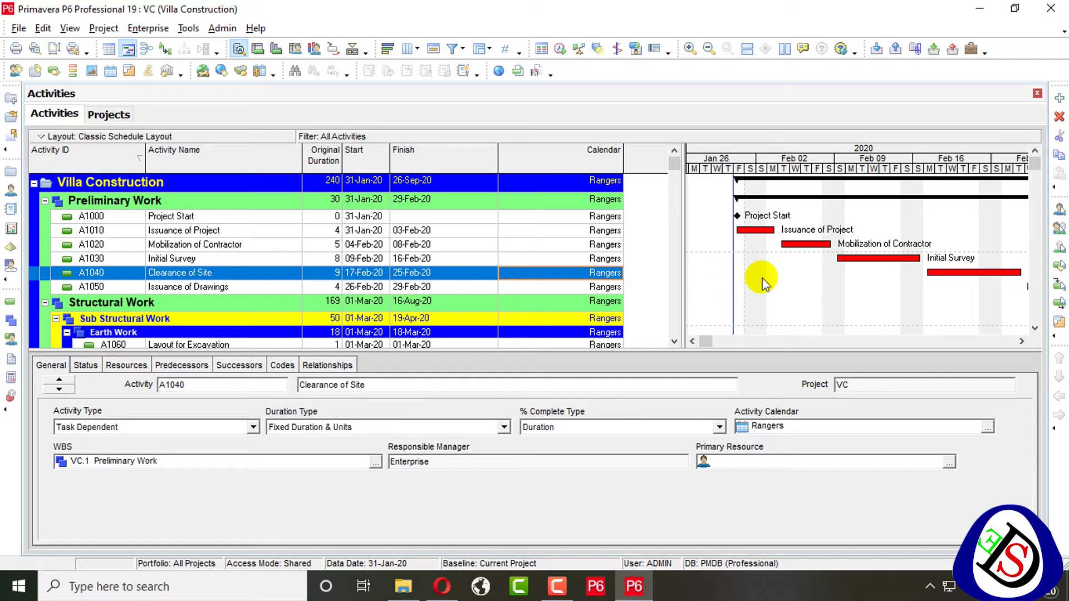
left_click(689, 49)
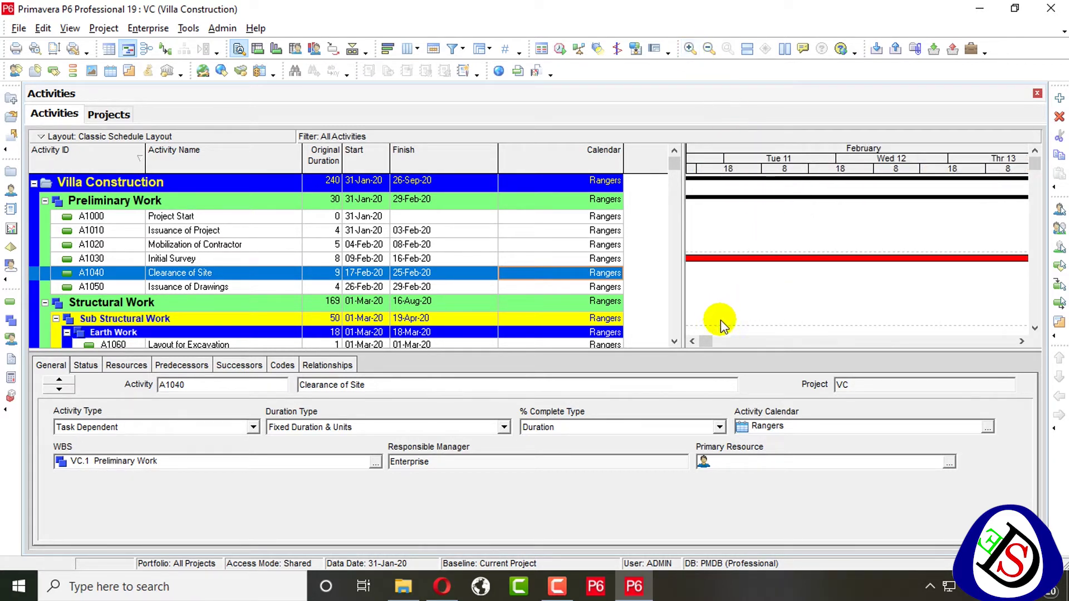
left_click_drag(707, 341, 704, 346)
Step: Format the data date line with a dashed style, size 4 and lime green colour in the Bar Chart Options
right_click(712, 240)
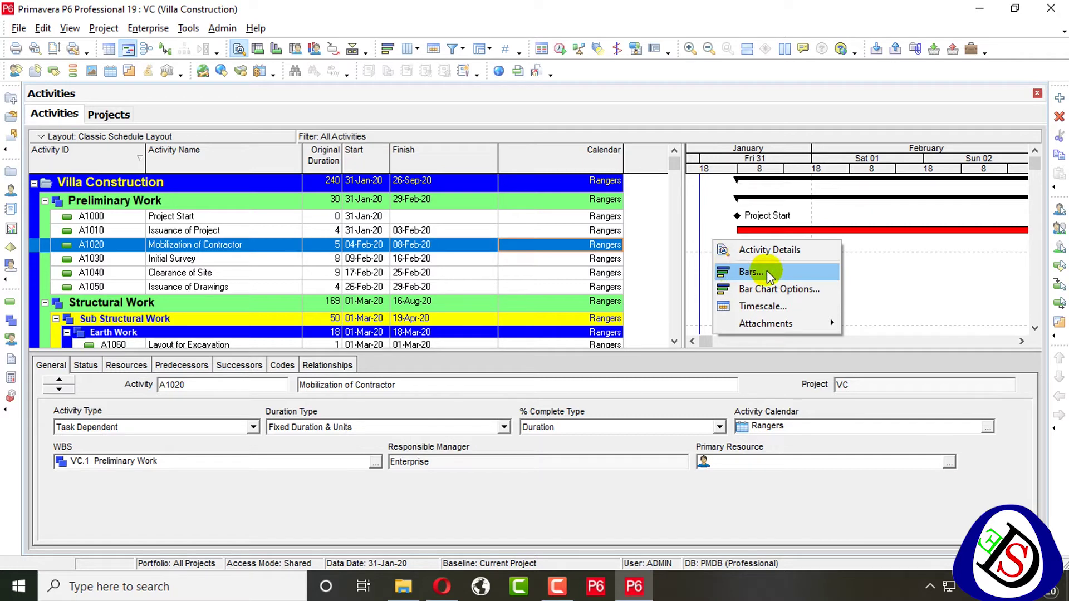
left_click(766, 289)
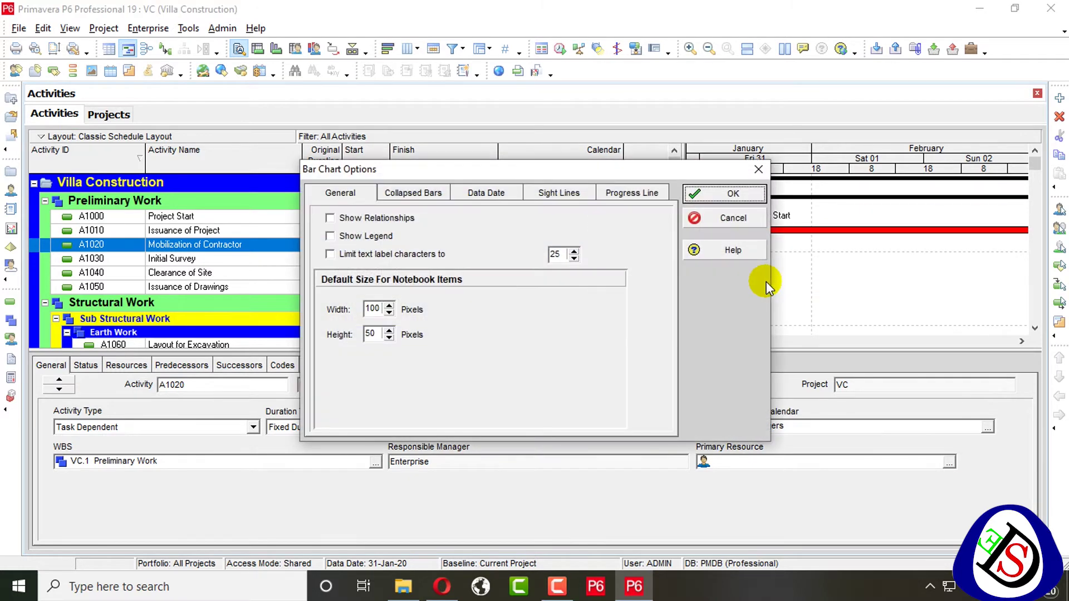
left_click(472, 192)
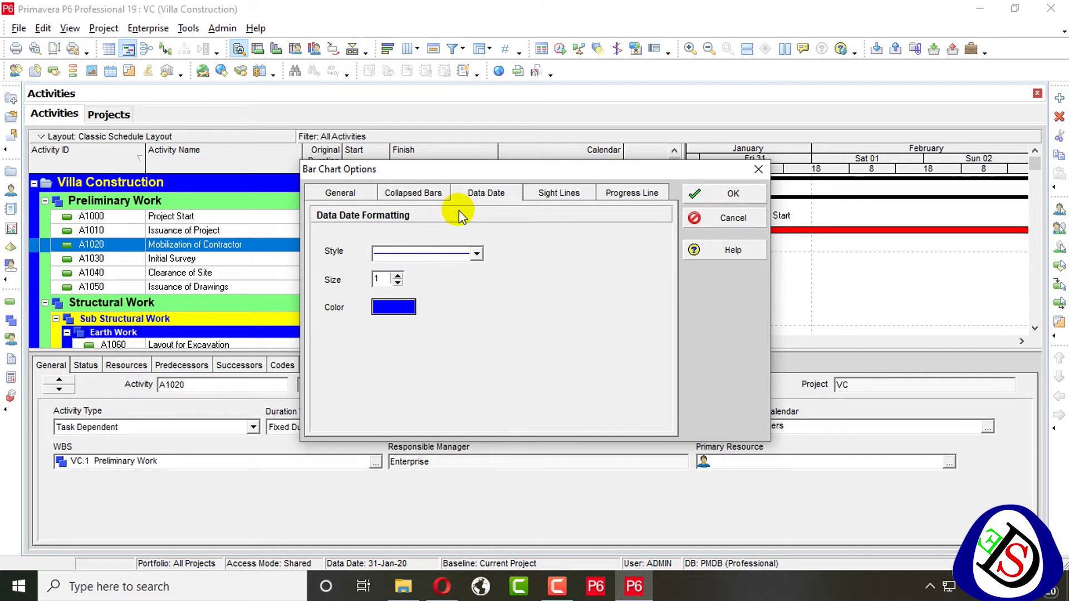
left_click(452, 253)
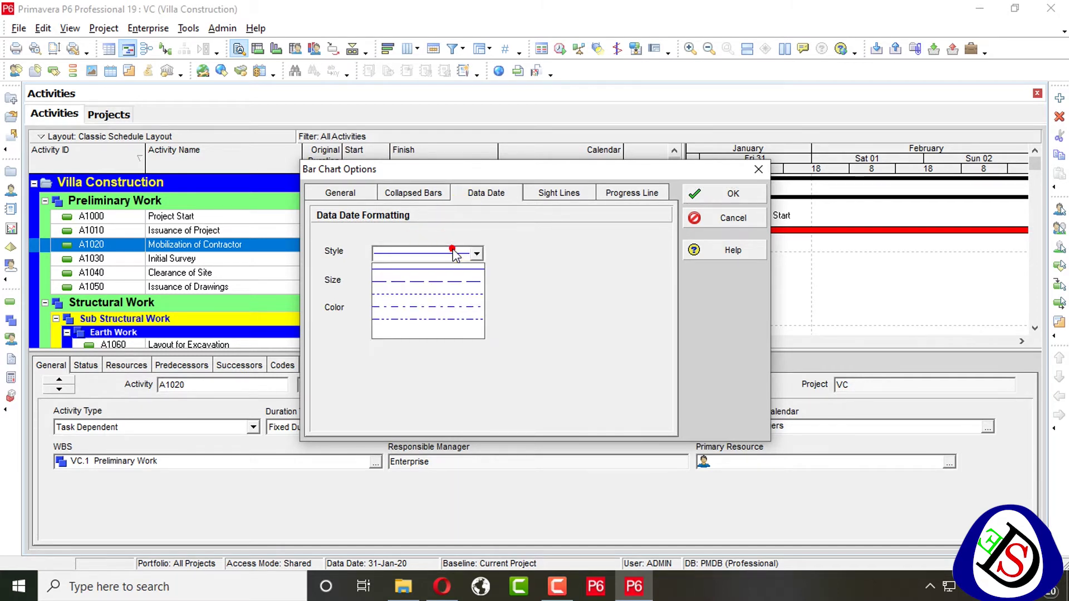
left_click(455, 282)
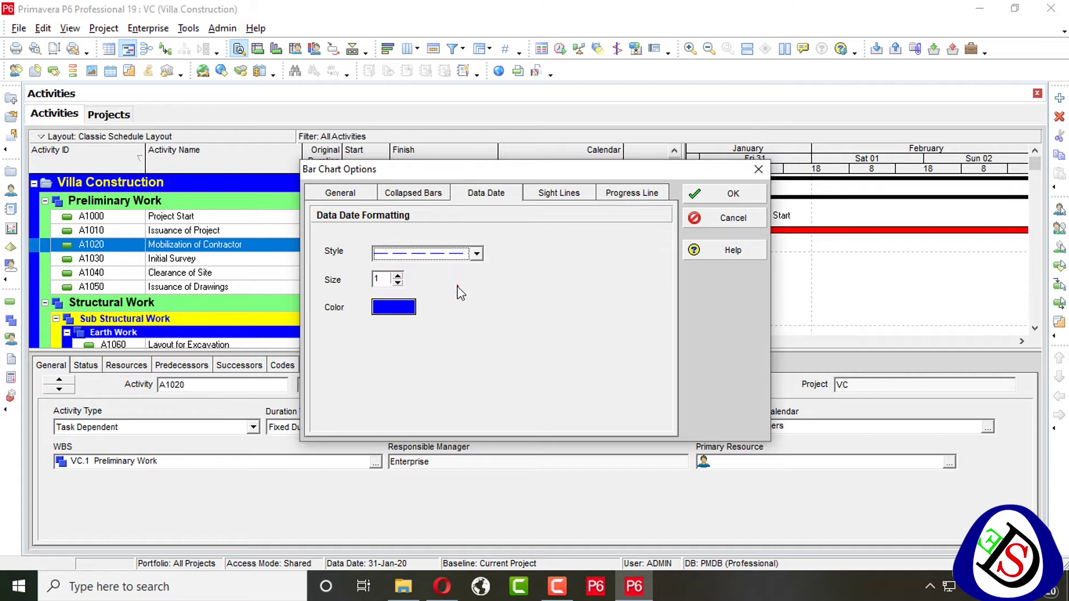
left_click(397, 275)
left_click(398, 275)
left_click(393, 306)
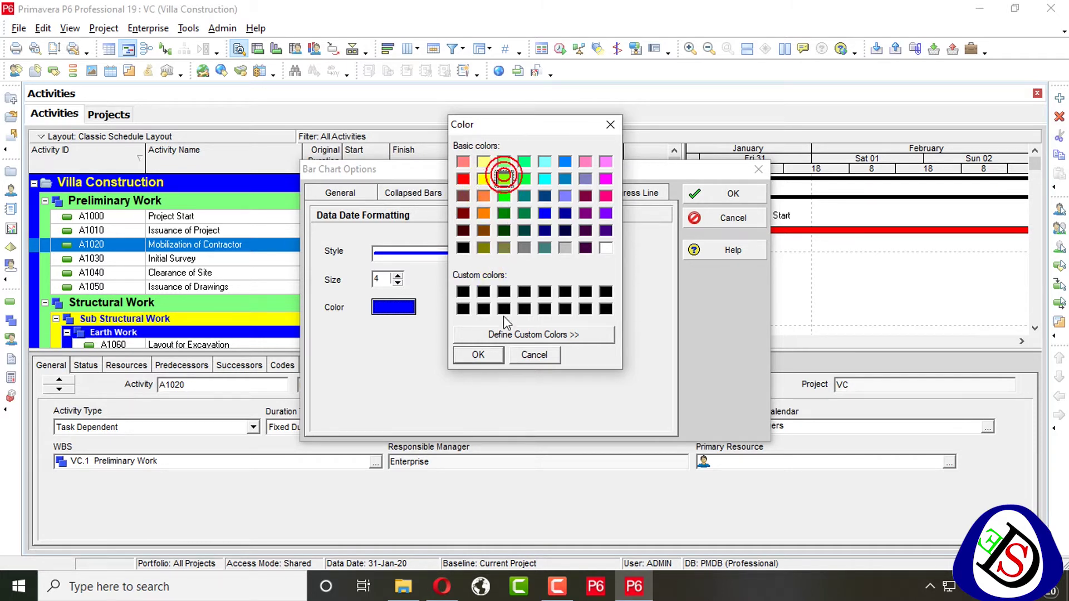
left_click(478, 355)
left_click(710, 196)
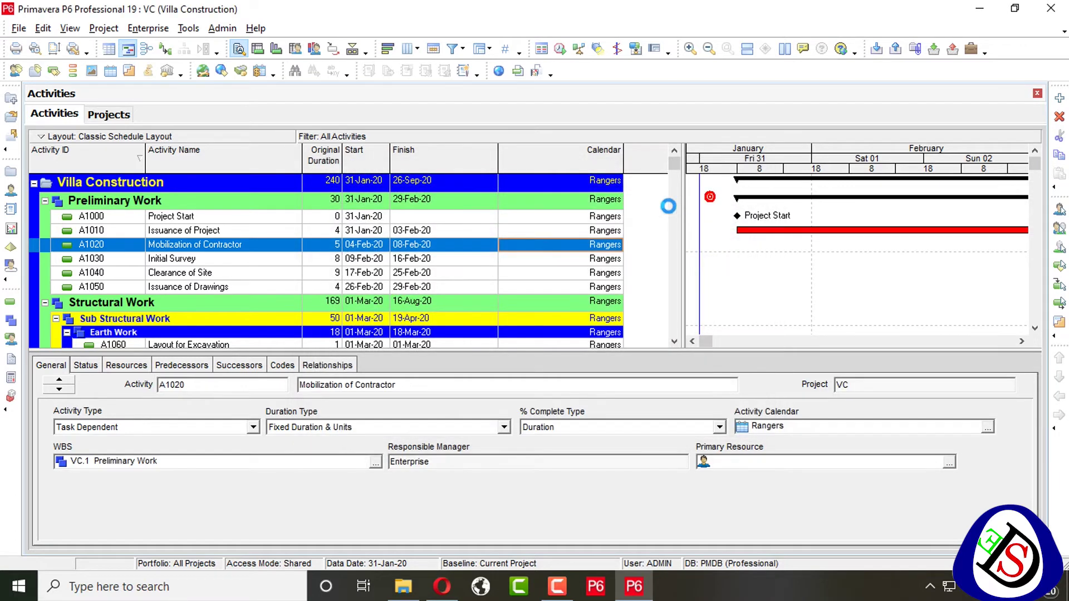
scroll(692, 250, "down", 5)
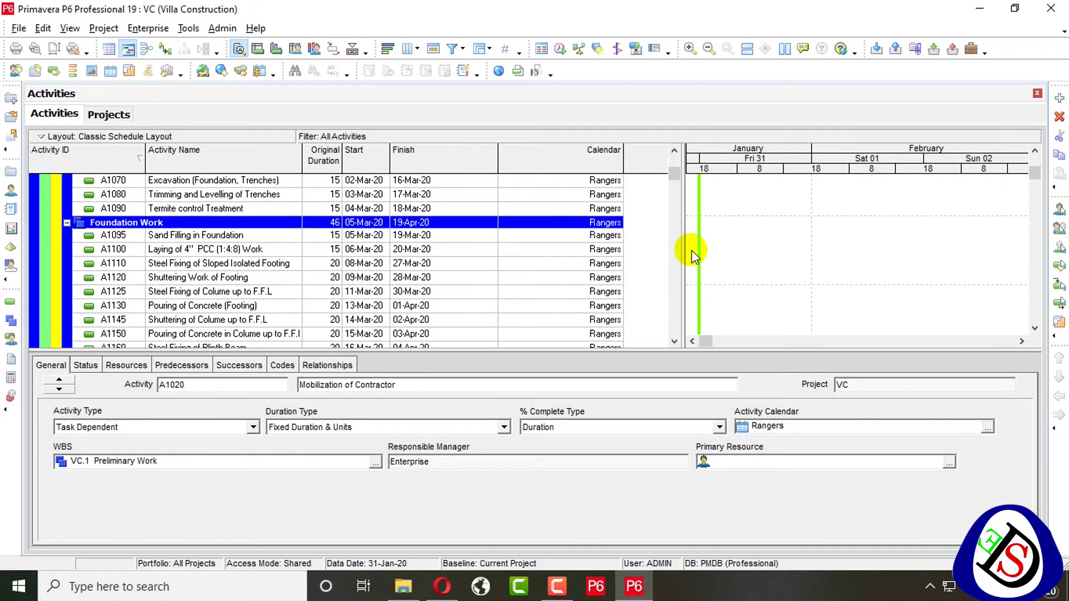
scroll(695, 245, "up", 5)
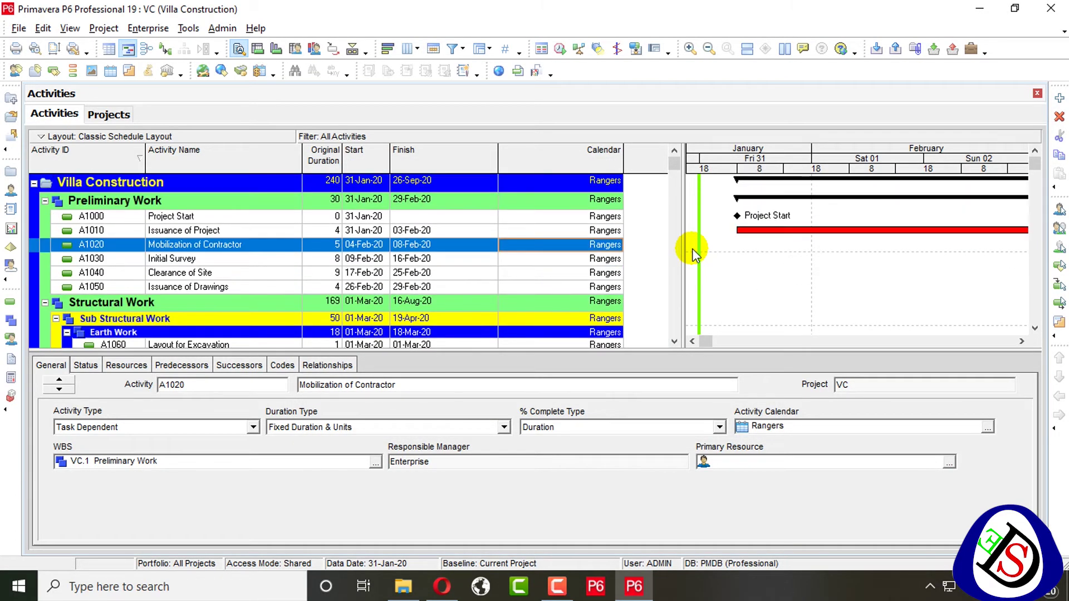
Step: Format the data date line with a solid style, size 1 and blue colour in the Bar Chart Options
right_click(710, 214)
left_click(730, 254)
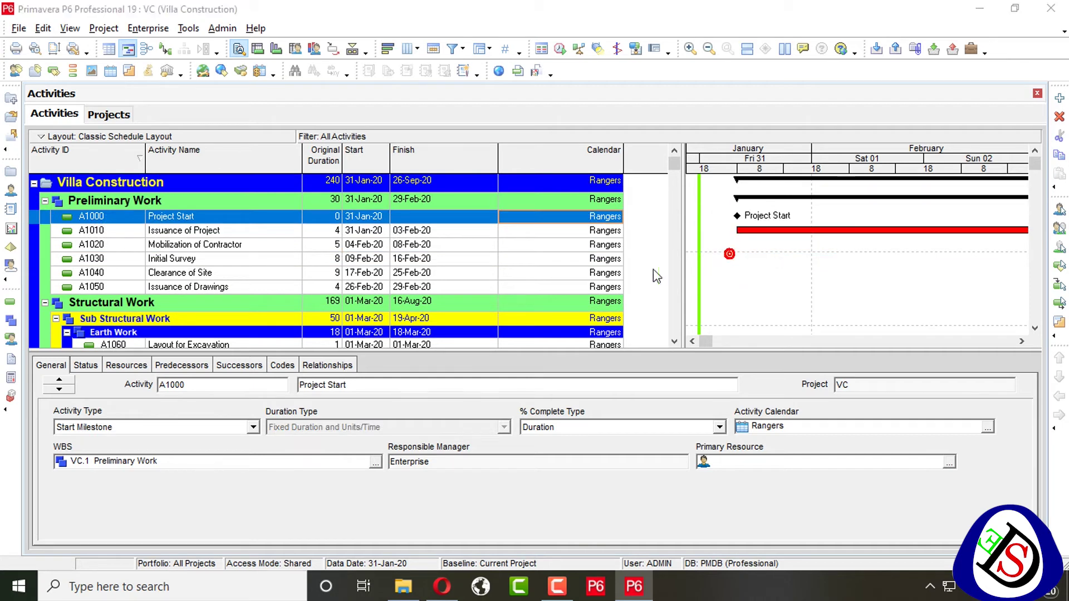
left_click(477, 190)
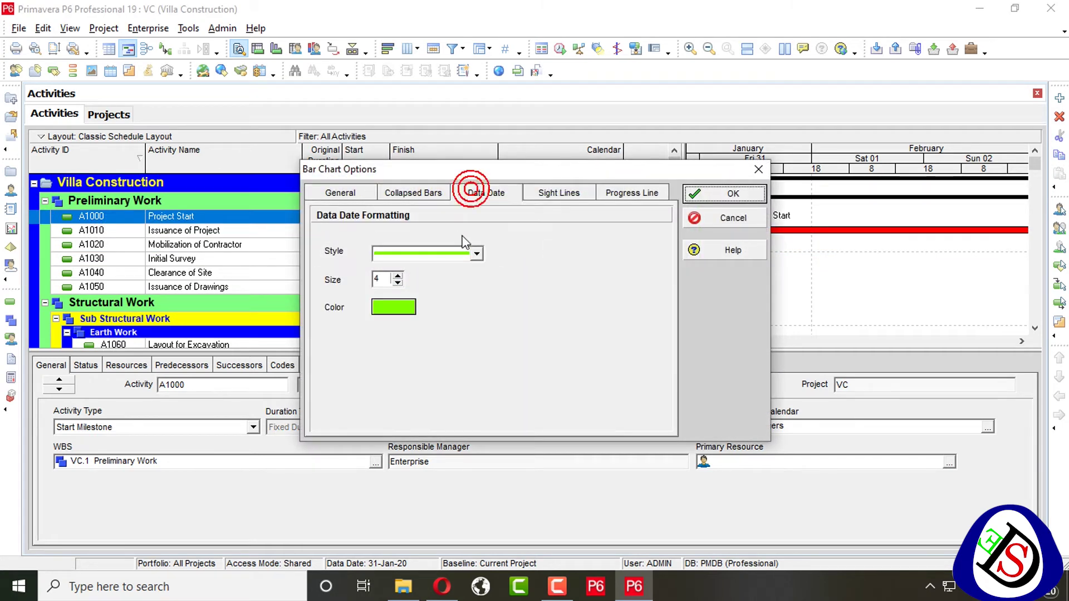
left_click(461, 267)
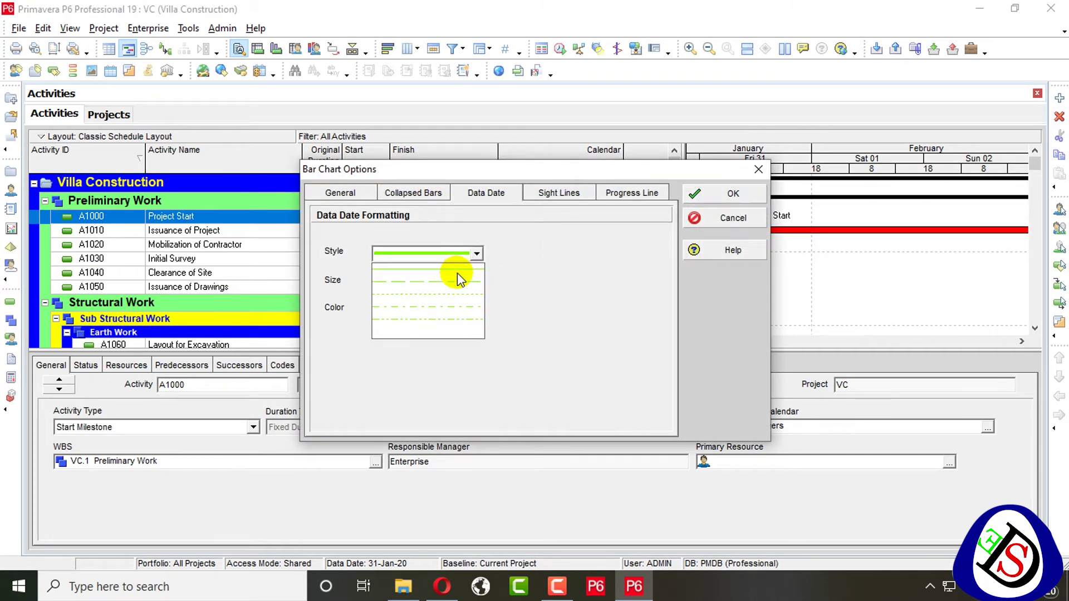
left_click(456, 273)
left_click(398, 282)
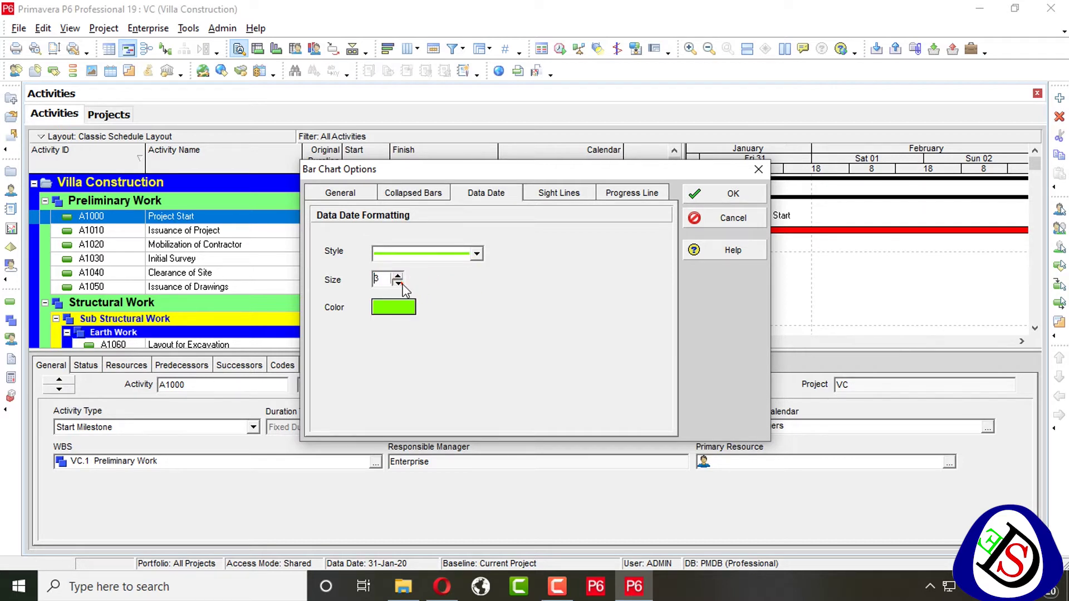
left_click(402, 304)
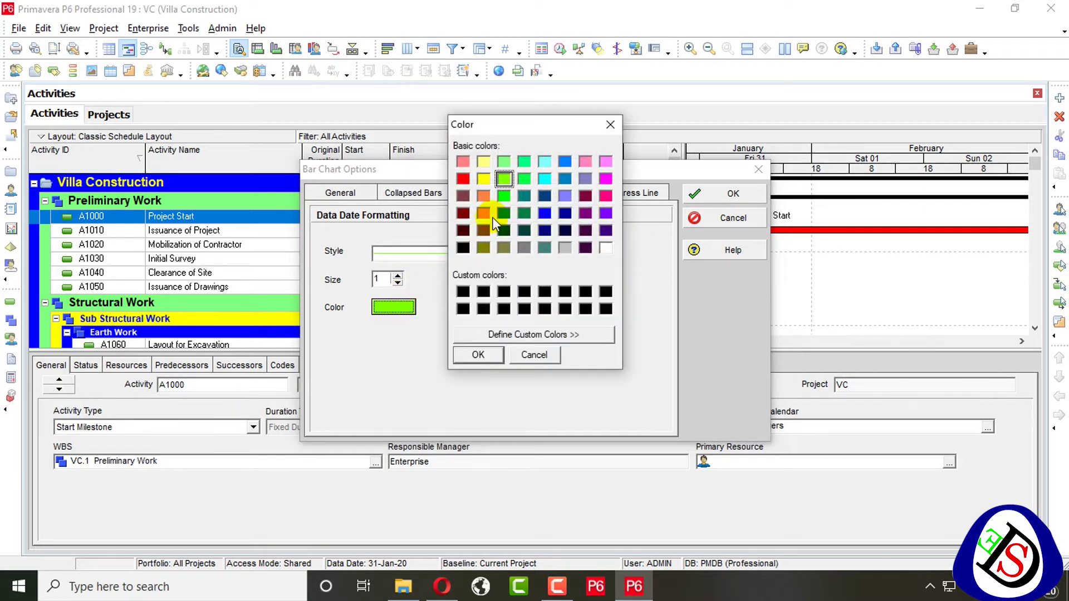
left_click(547, 215)
left_click(479, 355)
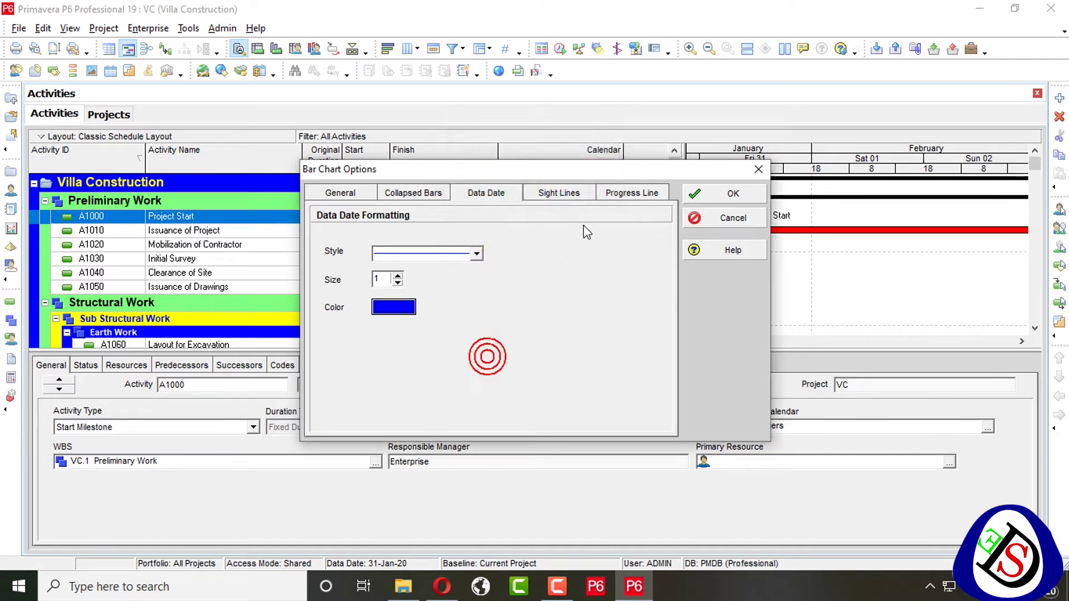
left_click(721, 192)
Step: Show the horizontal major sight lines on the Gantt chart through the Bar Chart Options
right_click(707, 236)
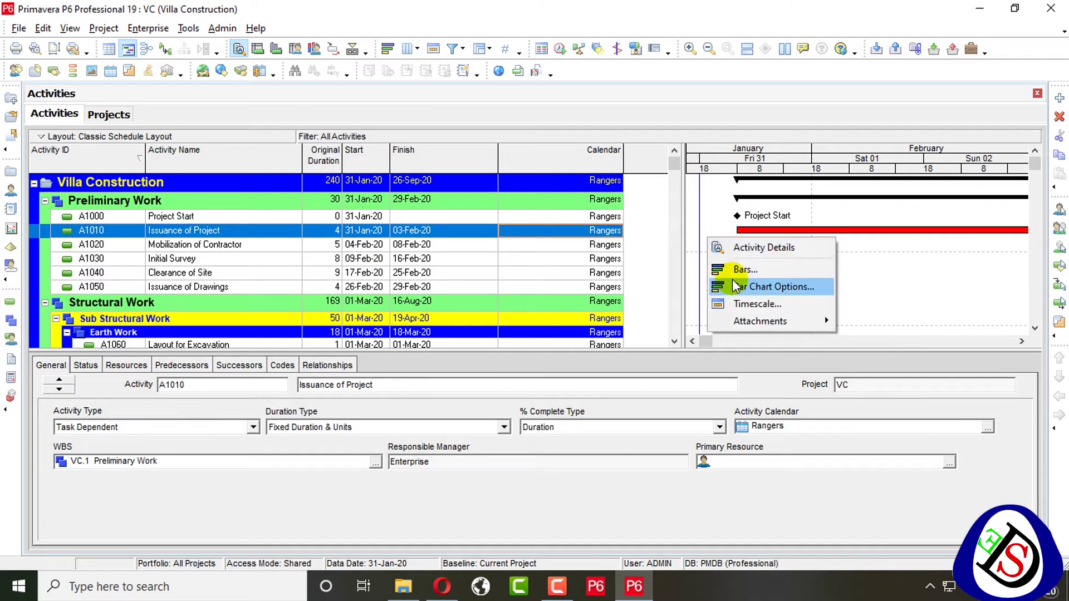
left_click(724, 281)
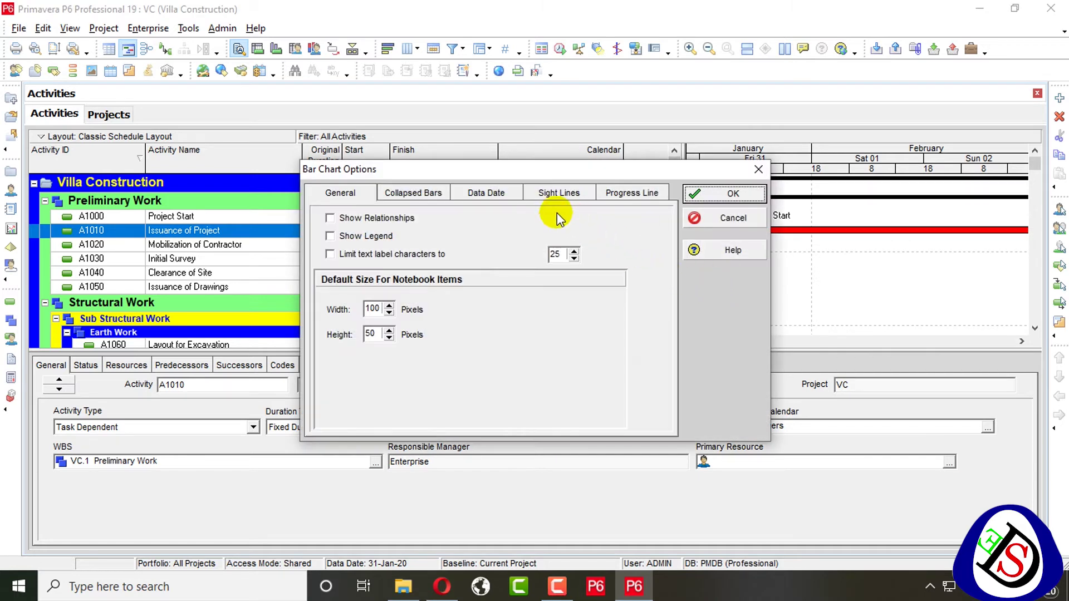
left_click(560, 192)
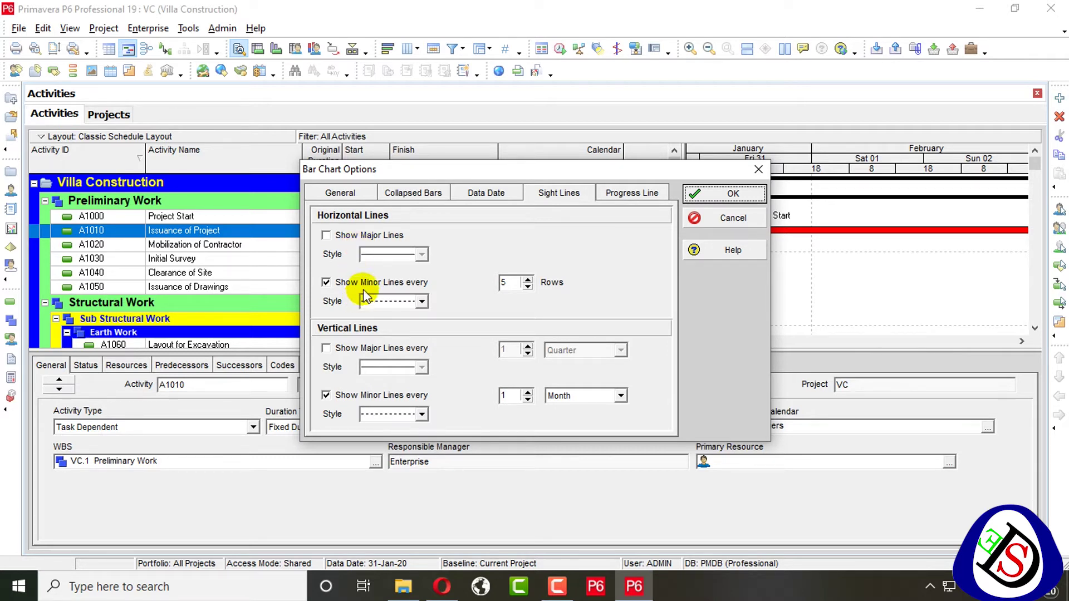
left_click(376, 236)
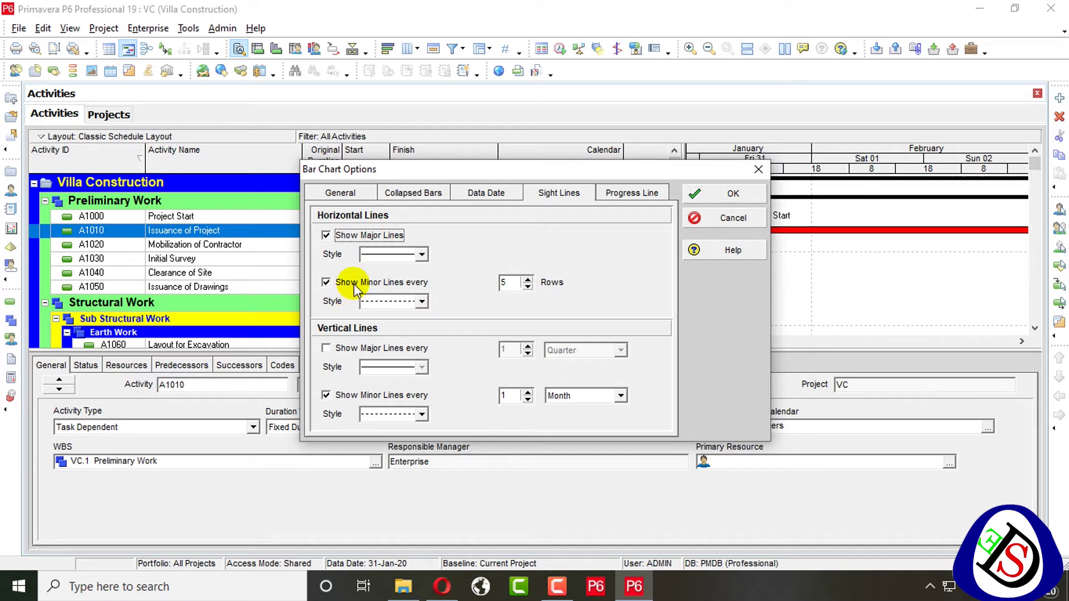
left_click(742, 193)
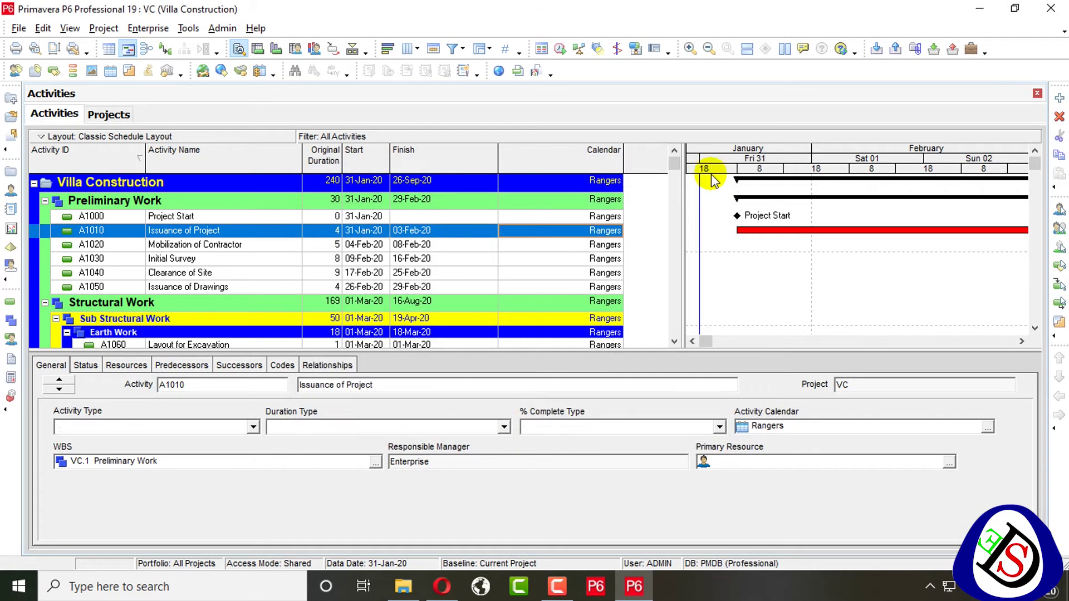
scroll(767, 236, "down", 10)
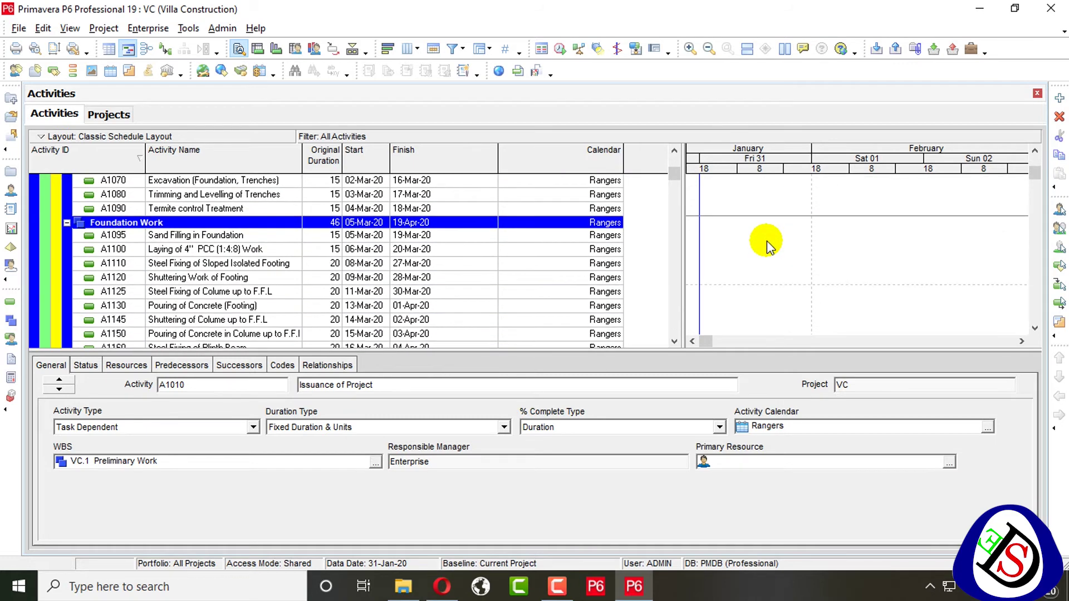
scroll(762, 248, "down", 2)
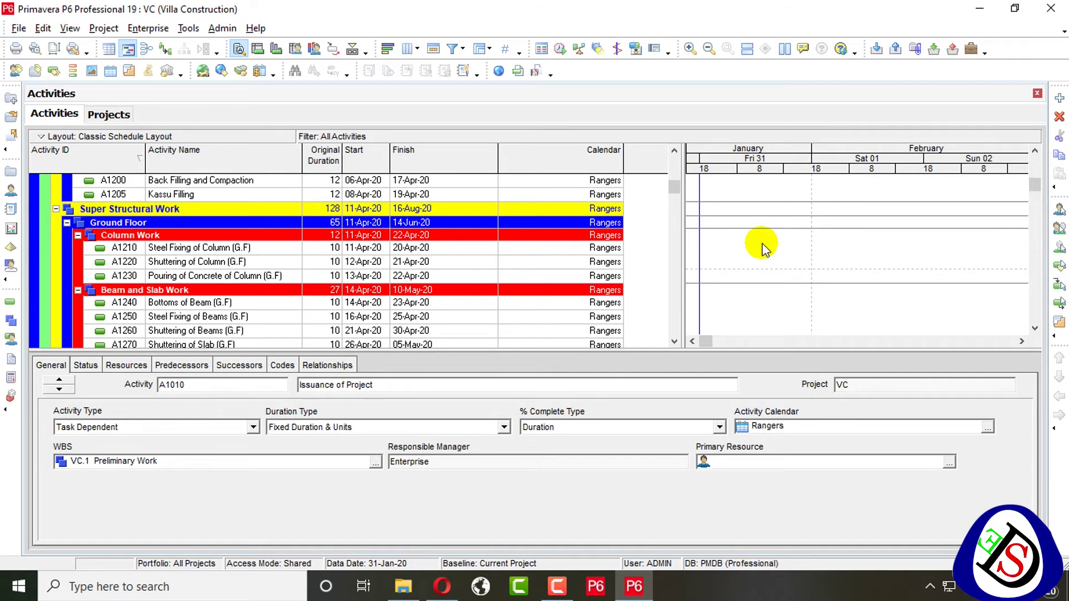
scroll(763, 249, "down", 2)
scroll(763, 248, "down", 2)
scroll(762, 247, "up", 7)
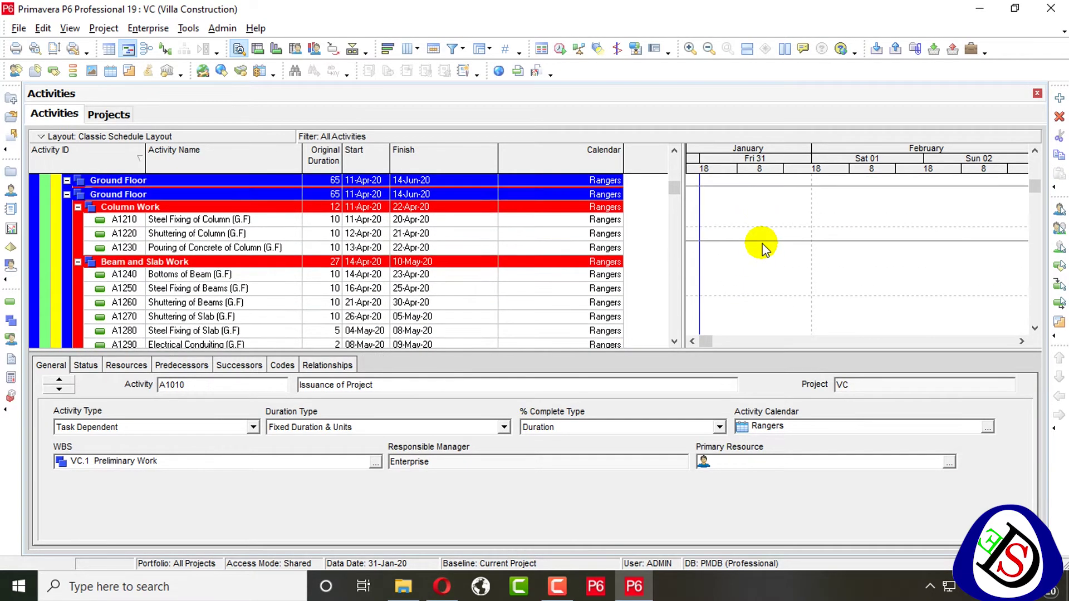
Step: Turn off the horizontal minor sight lines in the Bar Chart Options
right_click(762, 243)
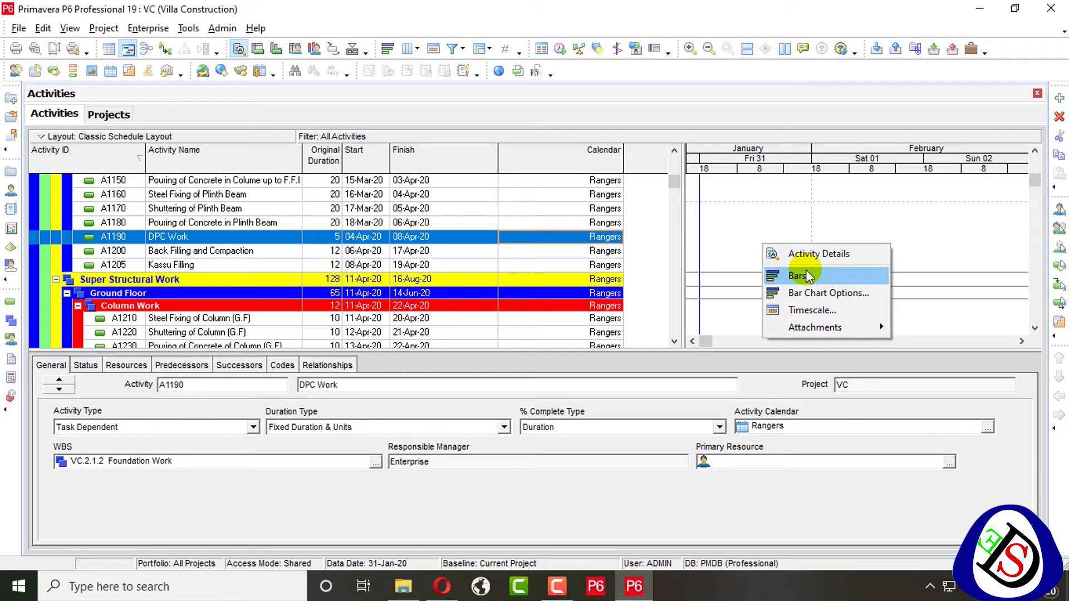
left_click(807, 292)
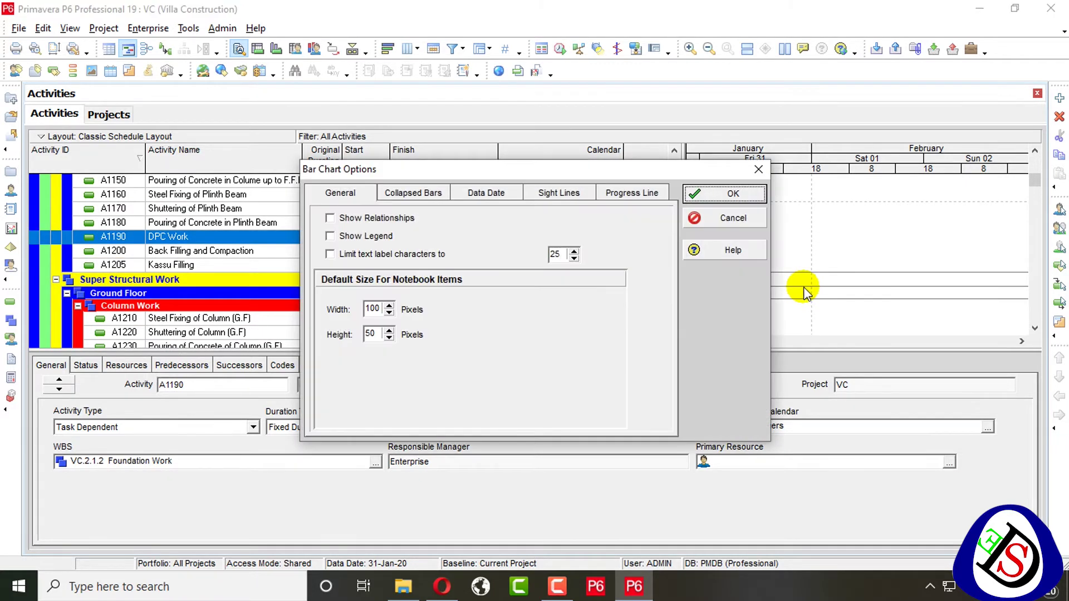
left_click(560, 200)
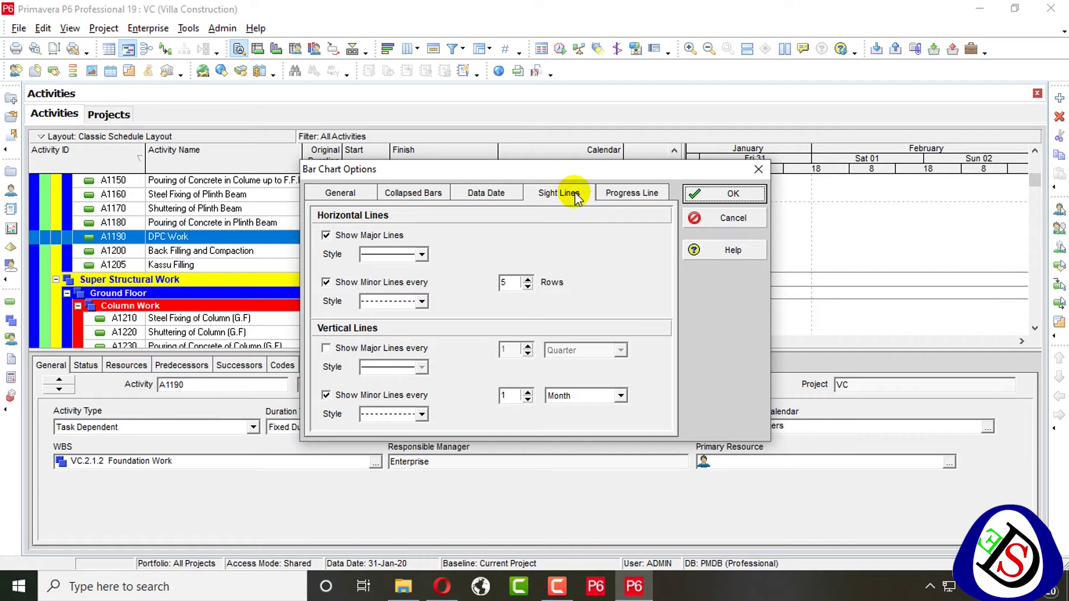
left_click(368, 285)
left_click(732, 194)
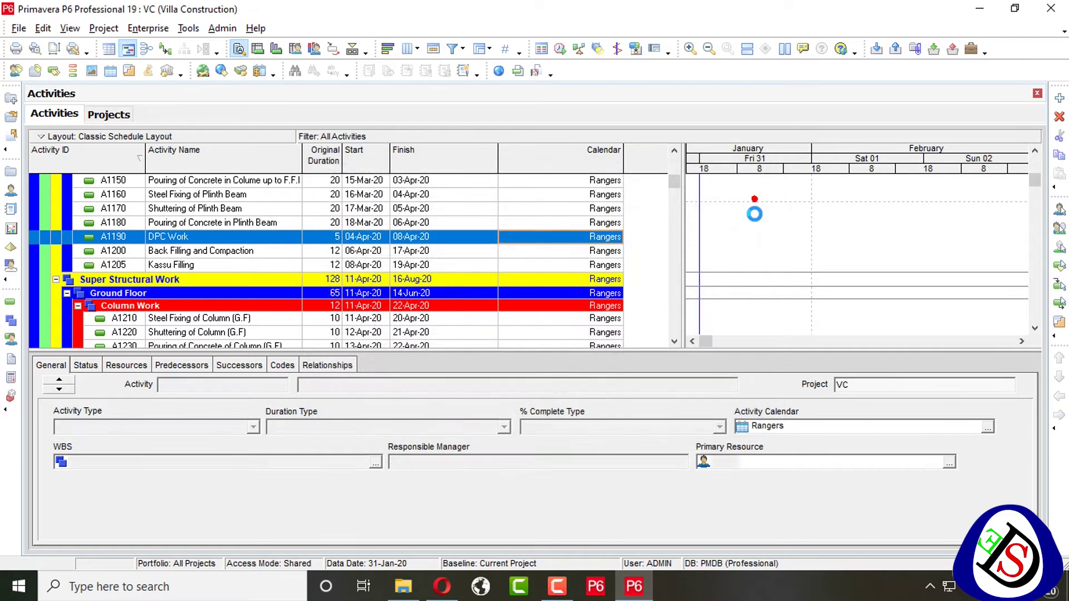
scroll(817, 222, "up", 1)
scroll(800, 253, "down", 4)
scroll(798, 256, "up", 3)
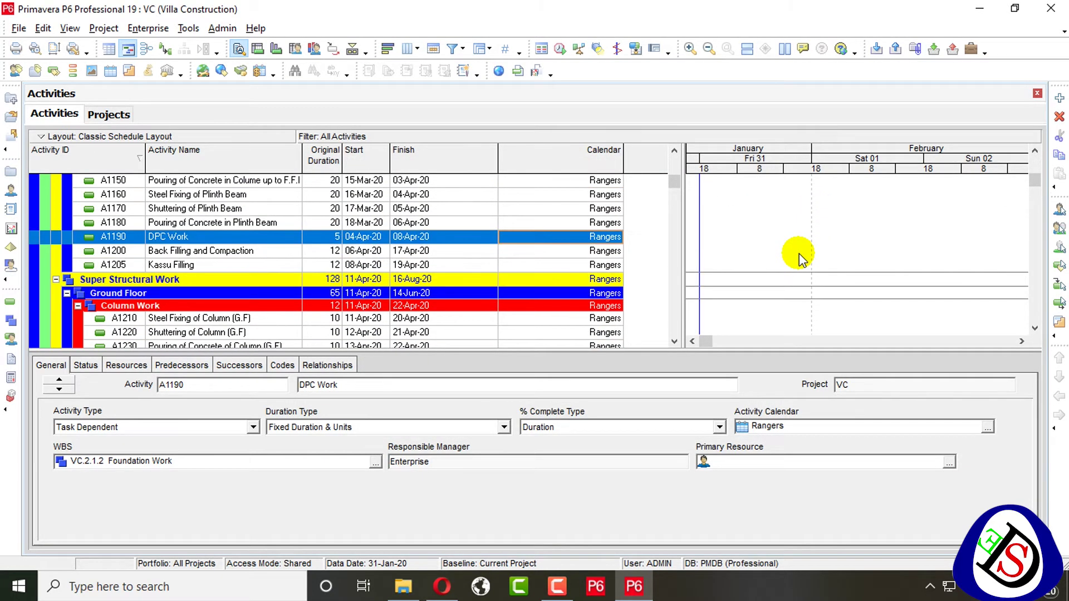
scroll(835, 248, "up", 3)
scroll(830, 246, "up", 3)
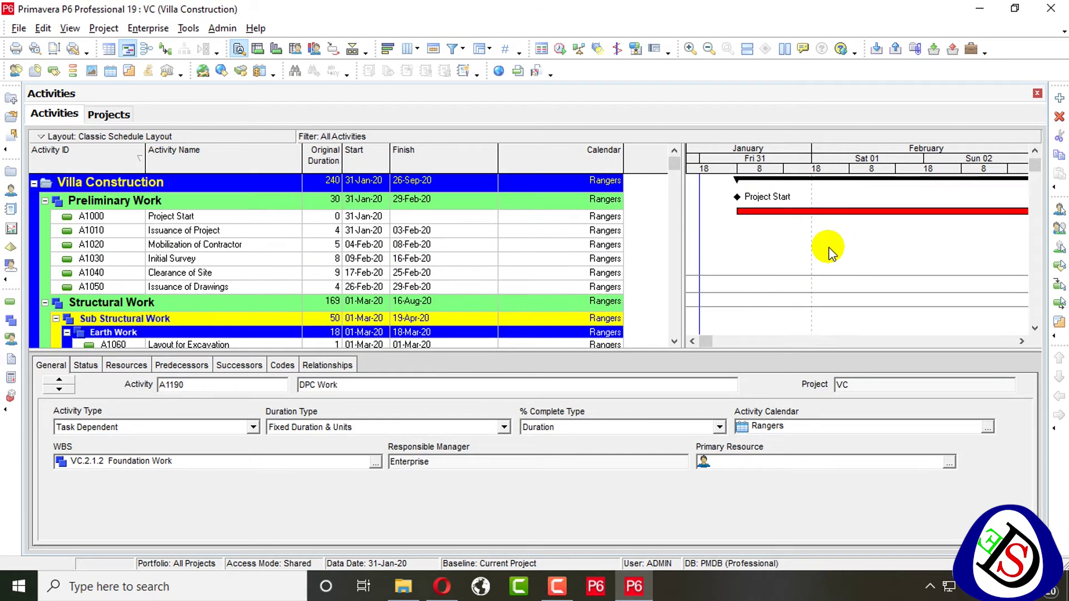
Step: Turn off the horizontal major sight lines and show horizontal minor lines every 9 rows on the Gantt chart
right_click(829, 246)
left_click(862, 300)
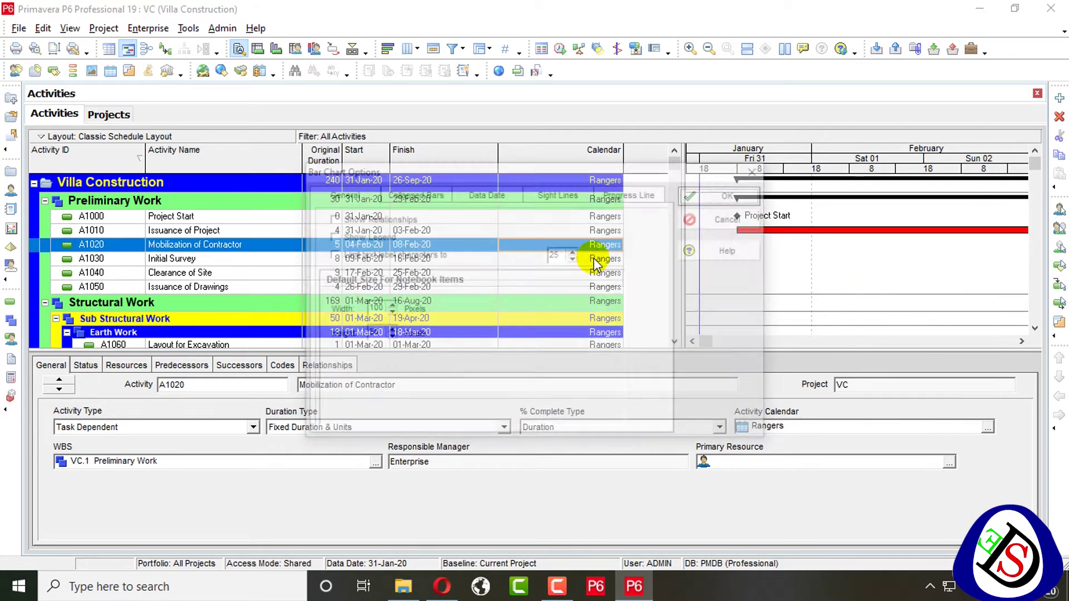
left_click(556, 192)
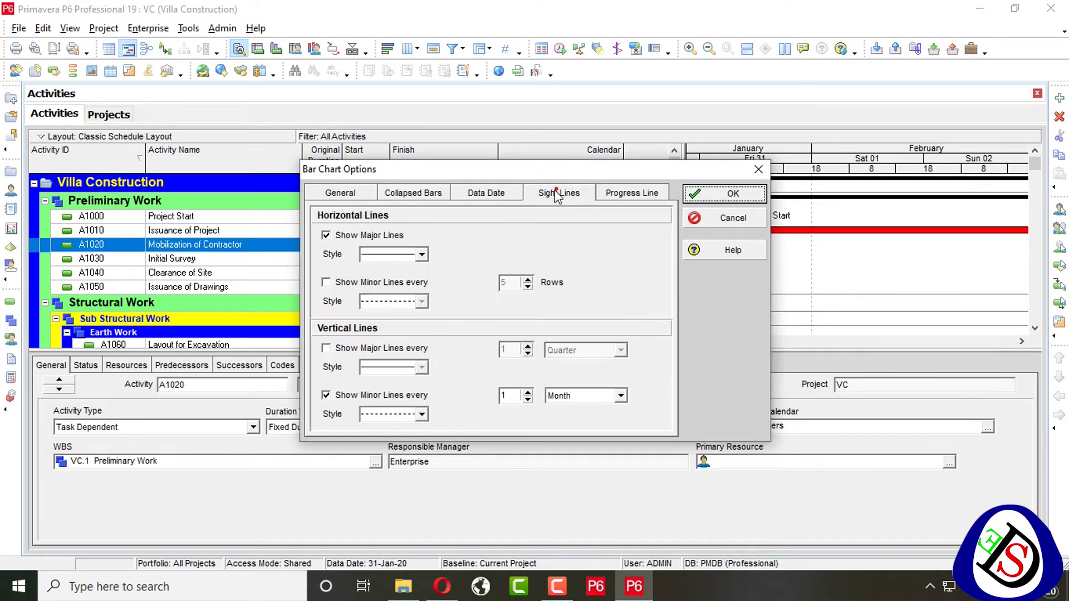
left_click(341, 282)
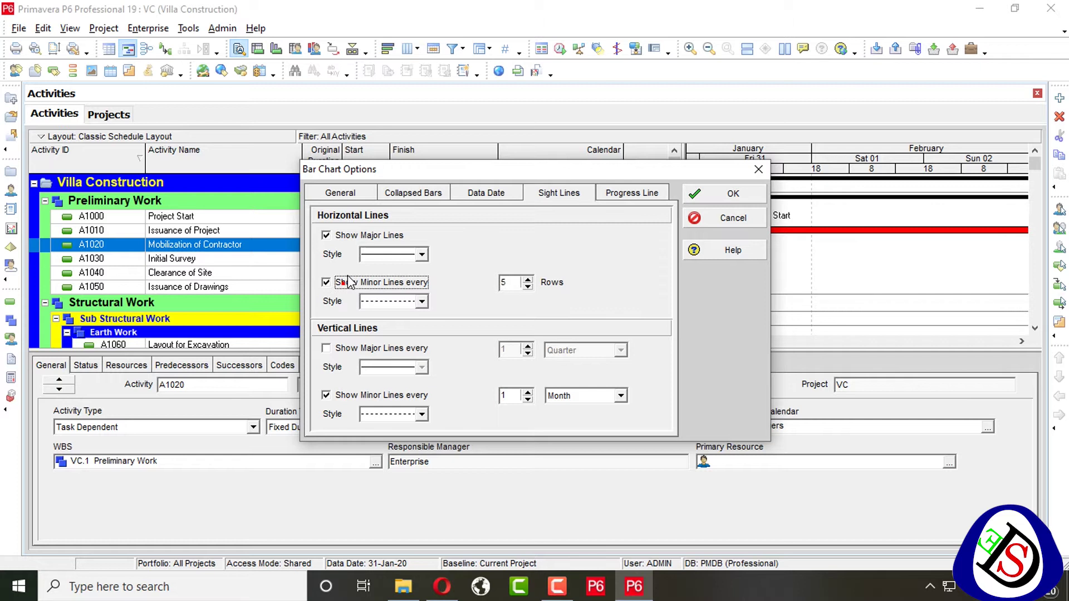
left_click(346, 235)
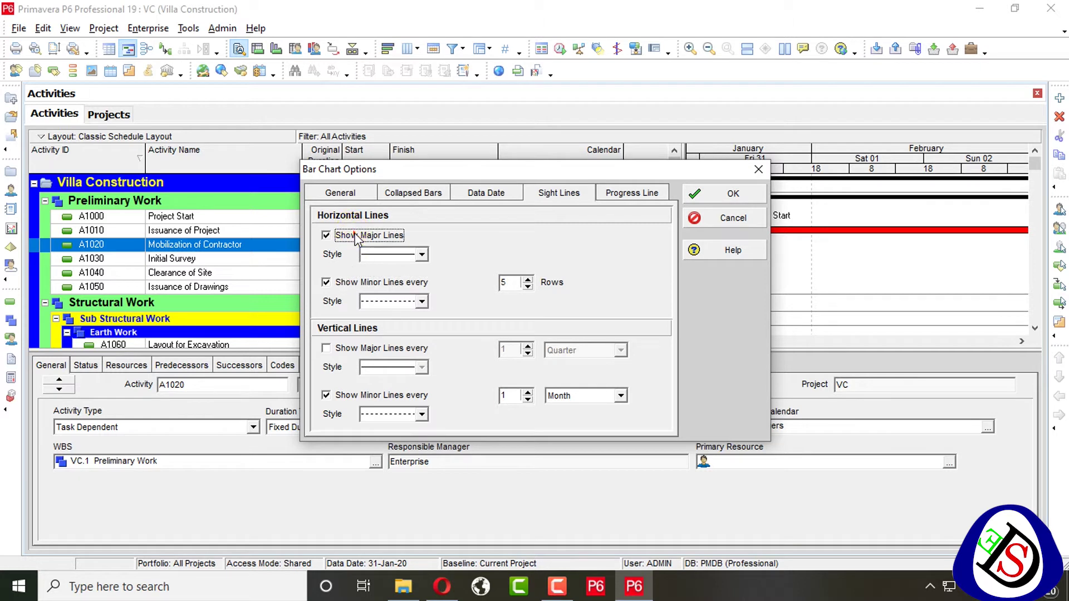
left_click(528, 282)
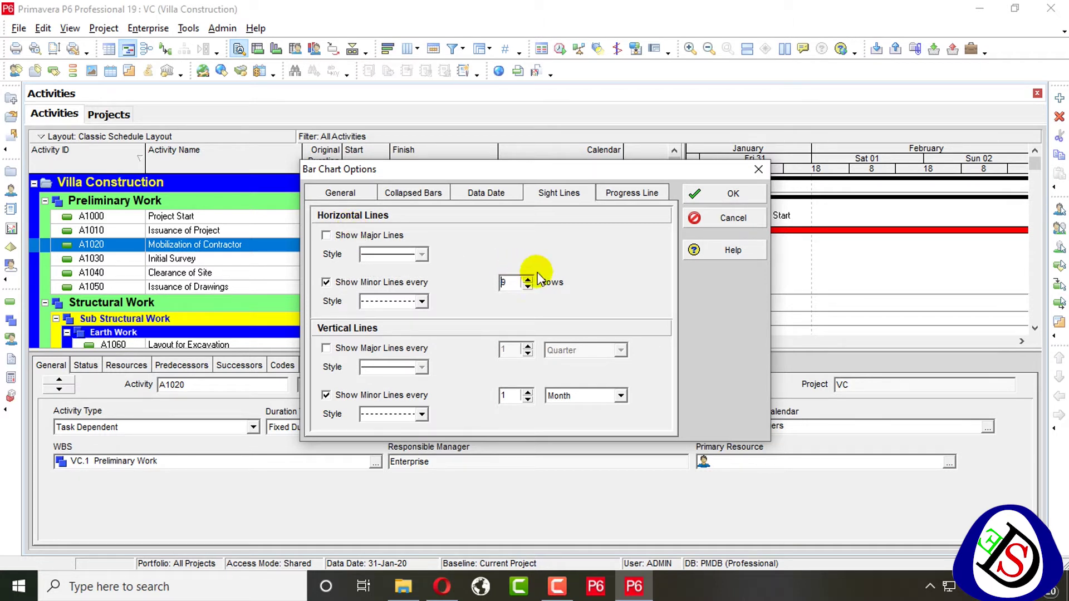
left_click(750, 196)
scroll(763, 231, "down", 6)
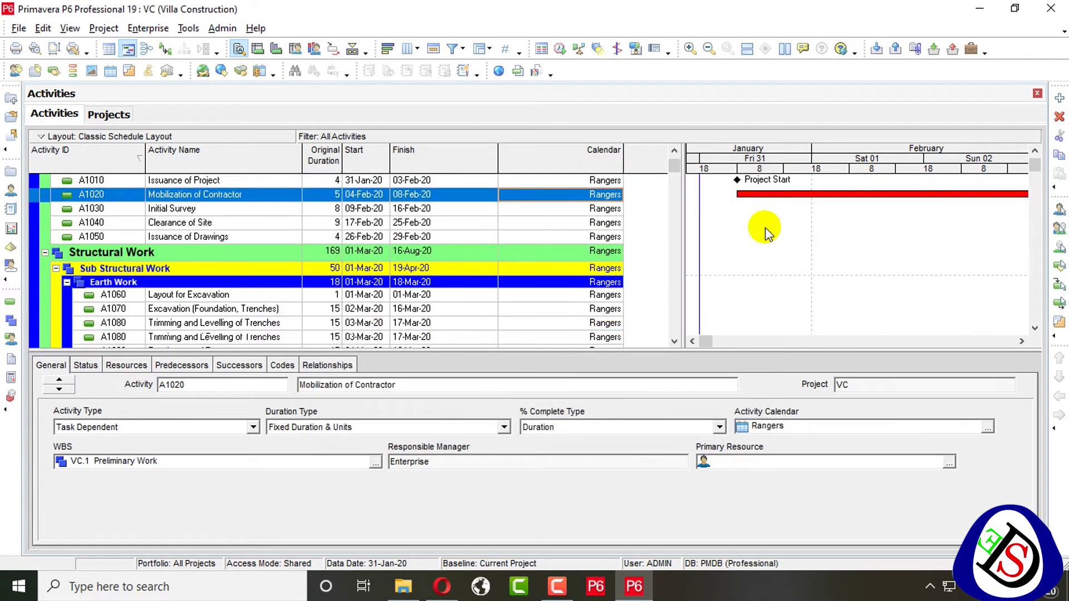
scroll(766, 232, "up", 4)
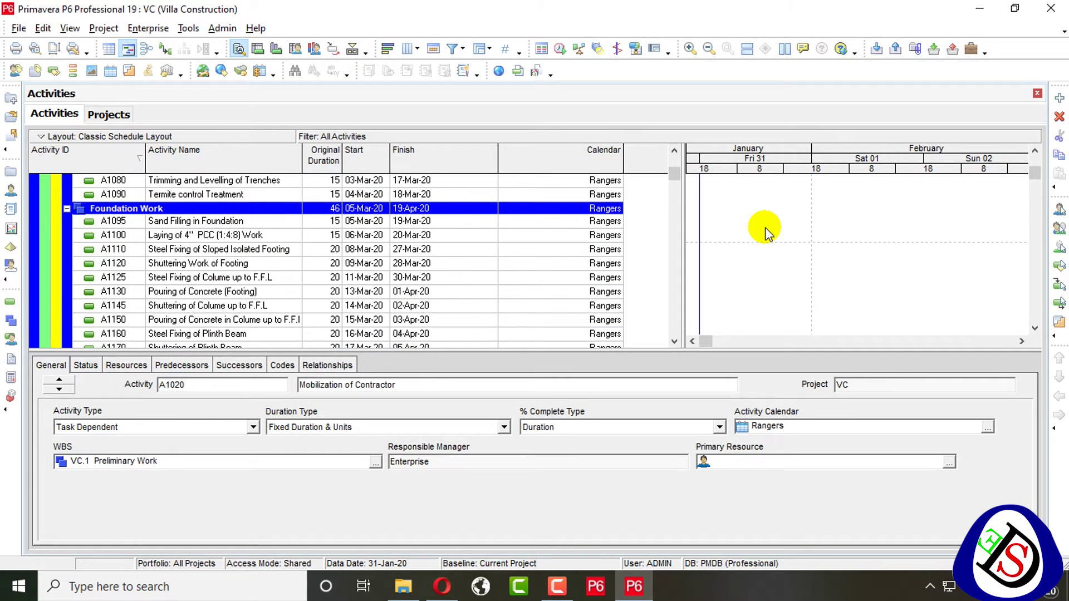
right_click(767, 233)
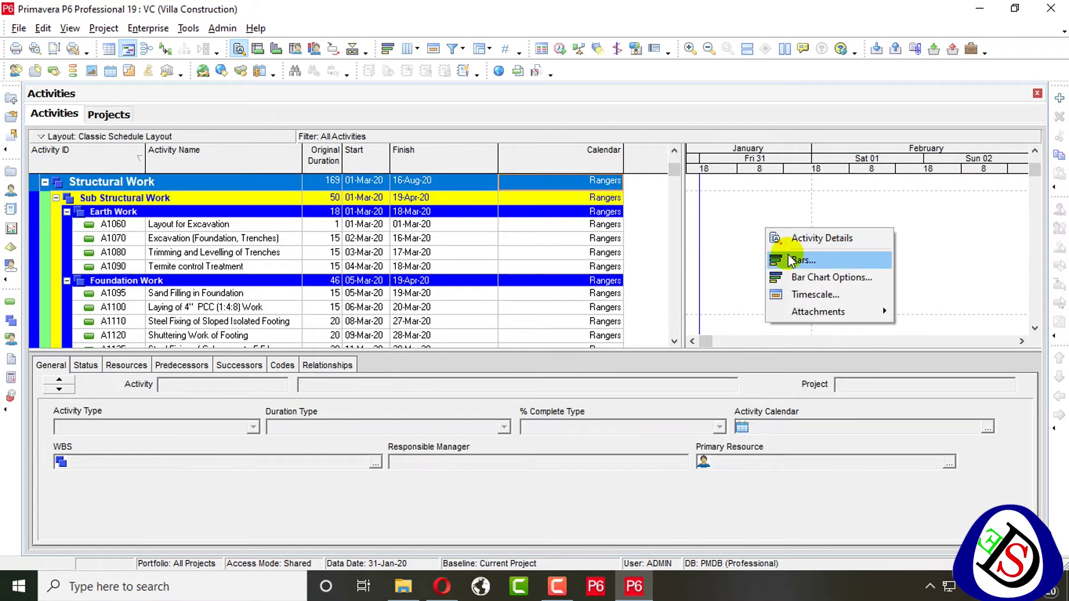
left_click(789, 259)
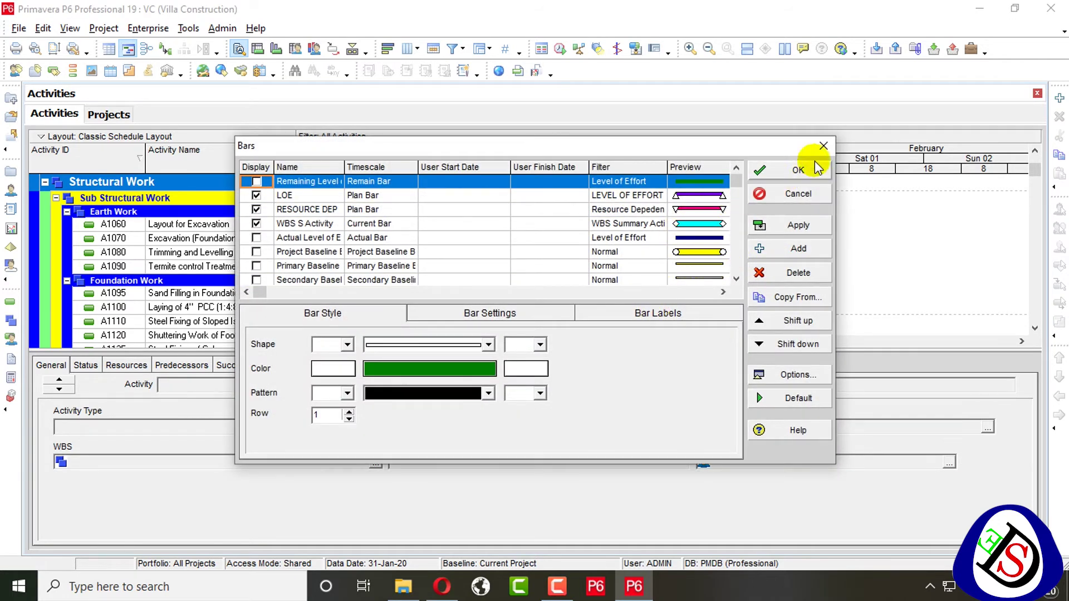
left_click(823, 146)
Step: Set the horizontal minor sight lines to every 1 row in the Bar Chart Options
right_click(826, 221)
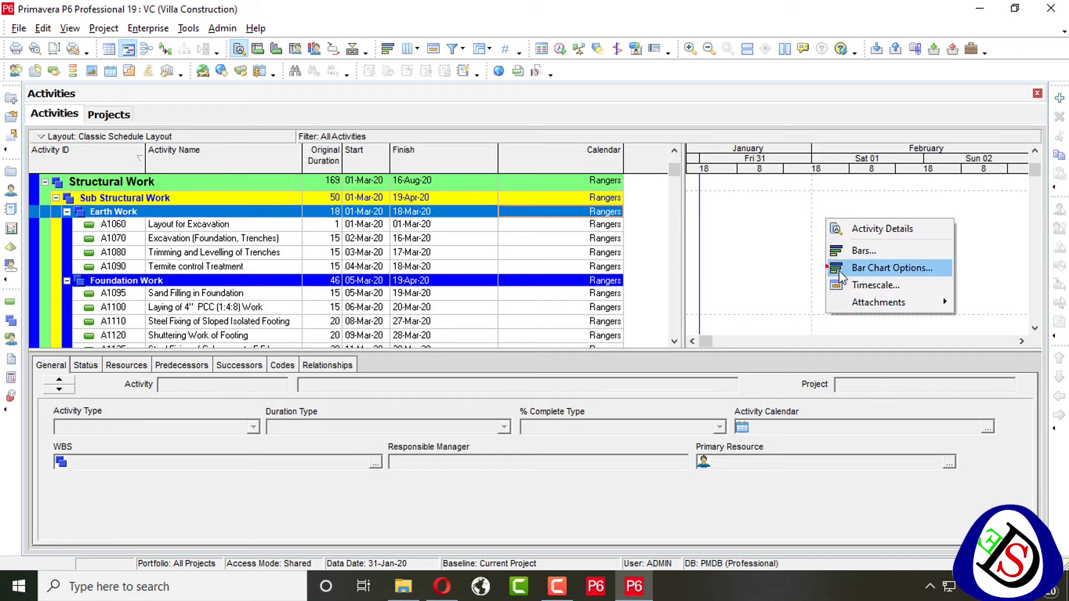
left_click(868, 268)
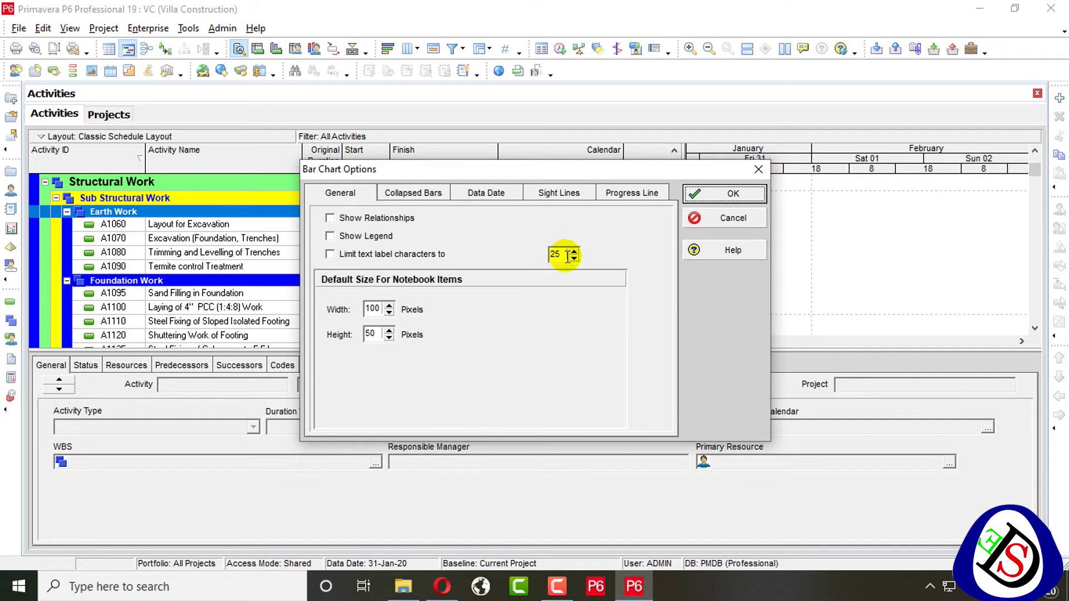
left_click(513, 192)
left_click(559, 193)
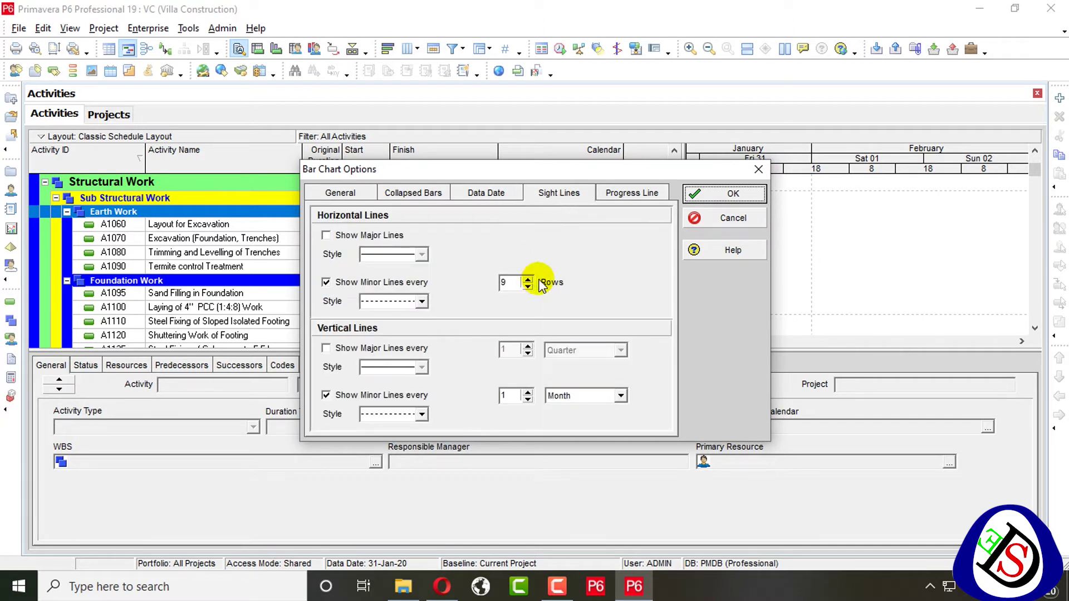
double_click(507, 282)
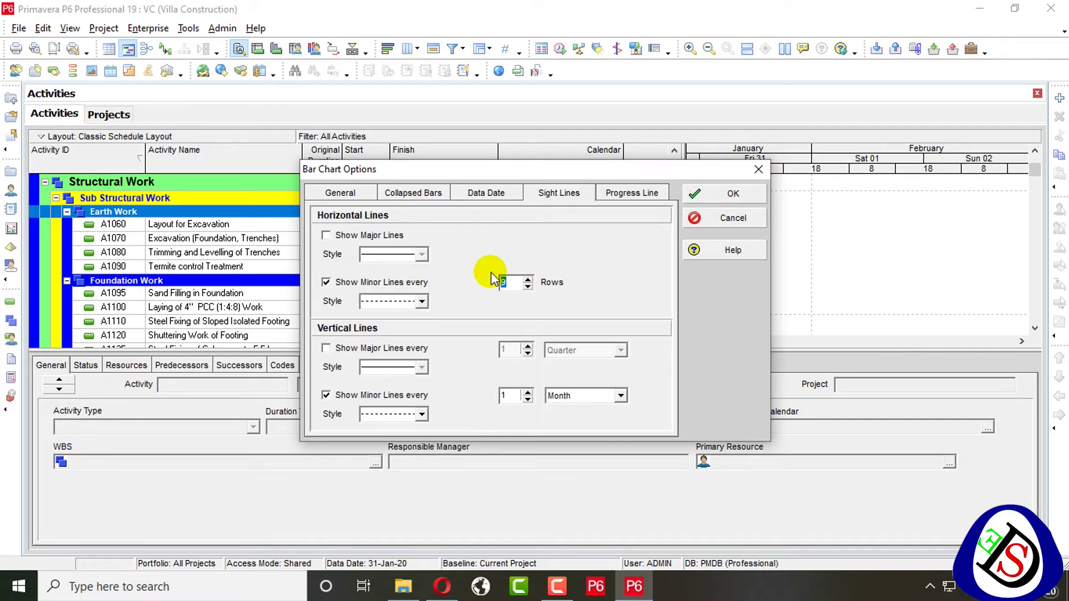
type("1")
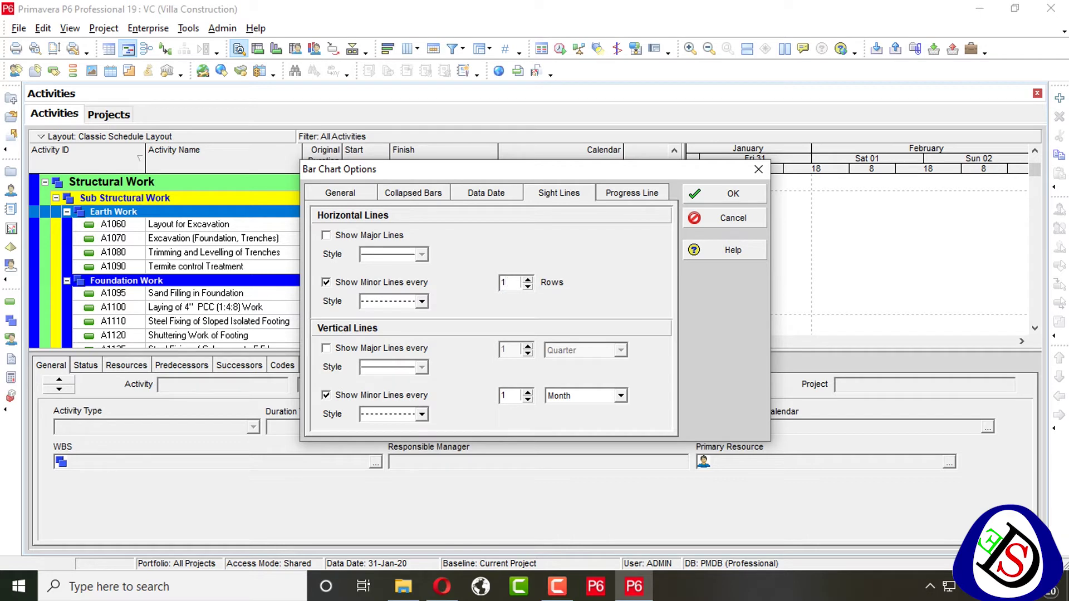
left_click(718, 195)
scroll(746, 256, "down", 5)
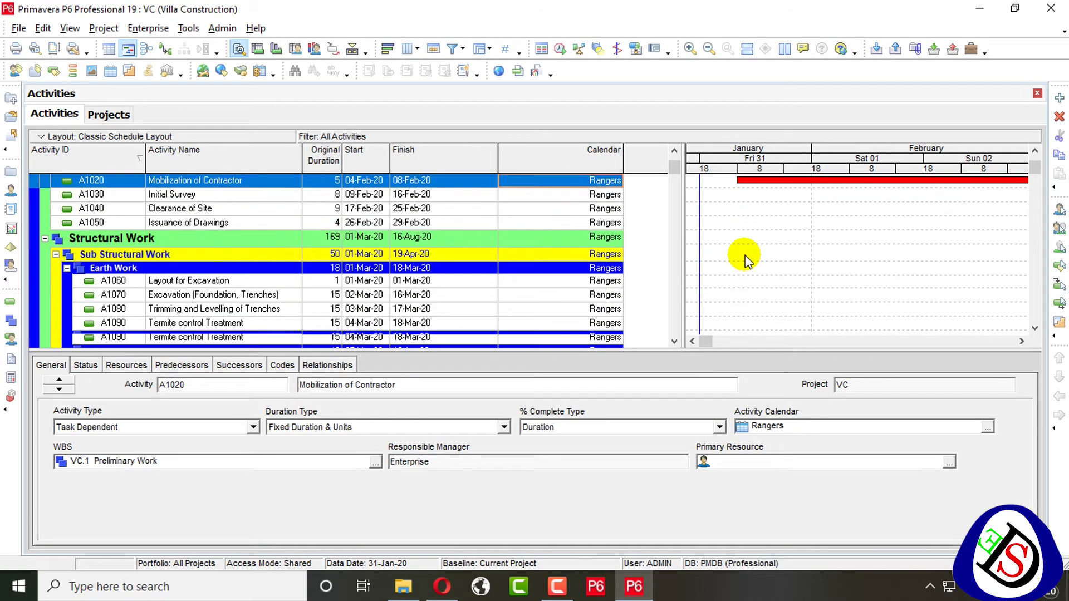
Step: Show vertical major sight lines every 1 week on the Gantt chart through the Bar Chart Options
scroll(746, 257, "down", 3)
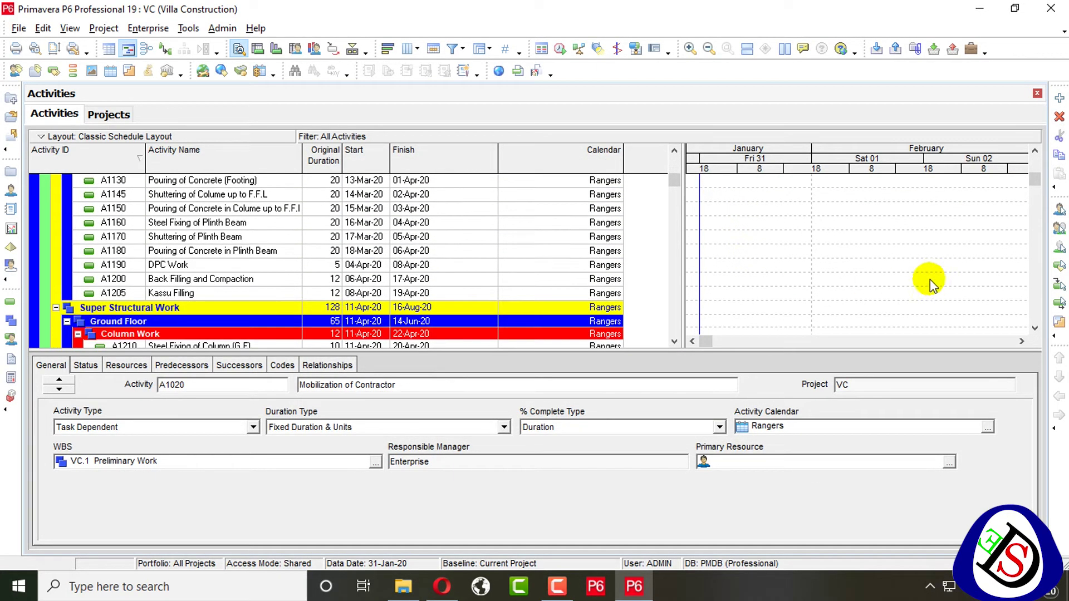
right_click(895, 260)
left_click(941, 292)
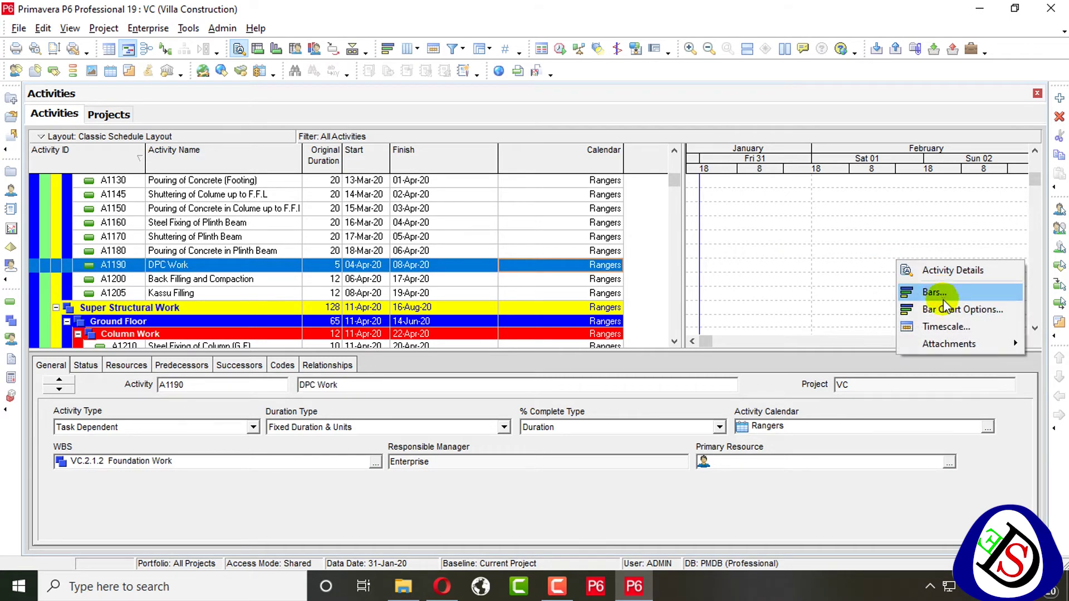
left_click(944, 306)
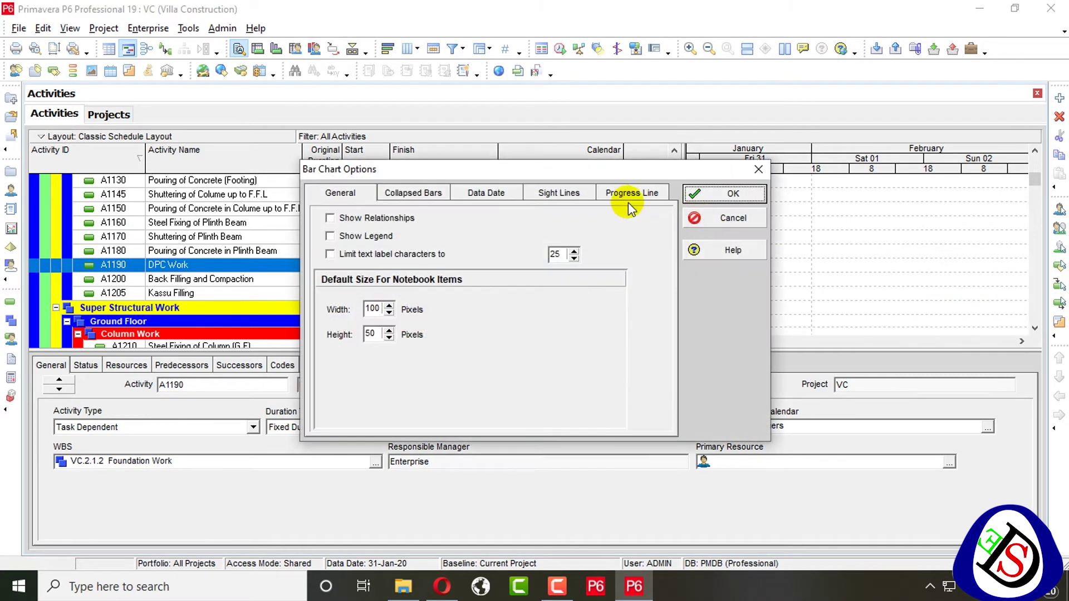
left_click(573, 194)
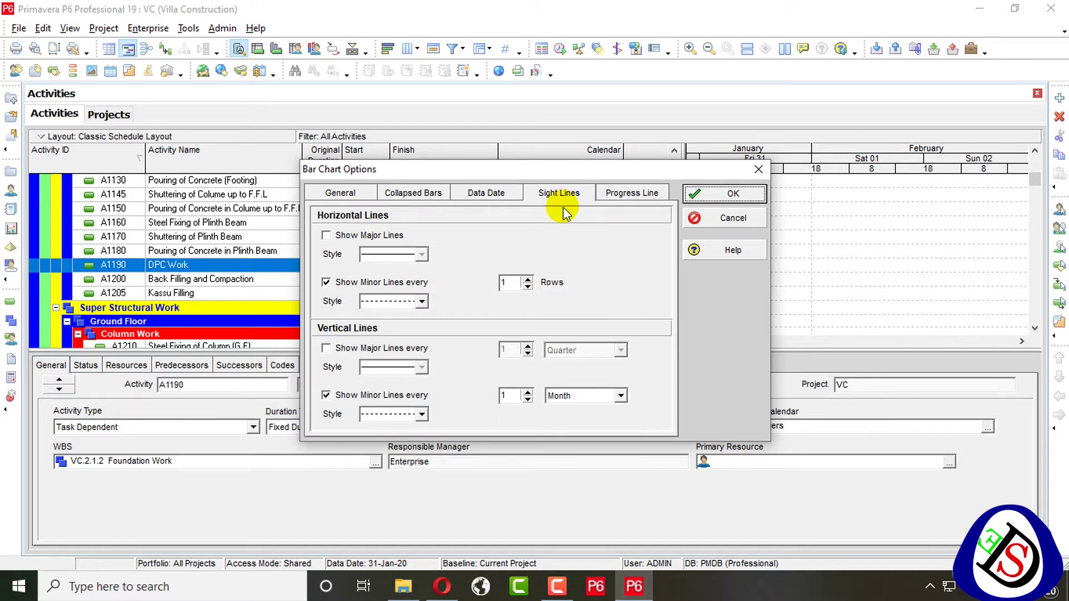
left_click(398, 351)
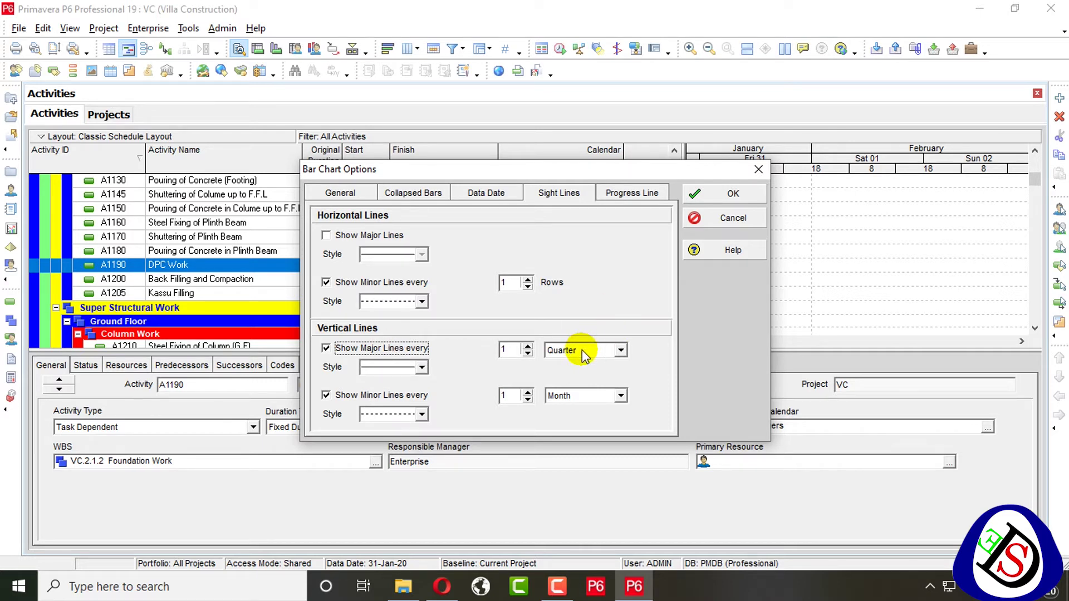
left_click(613, 350)
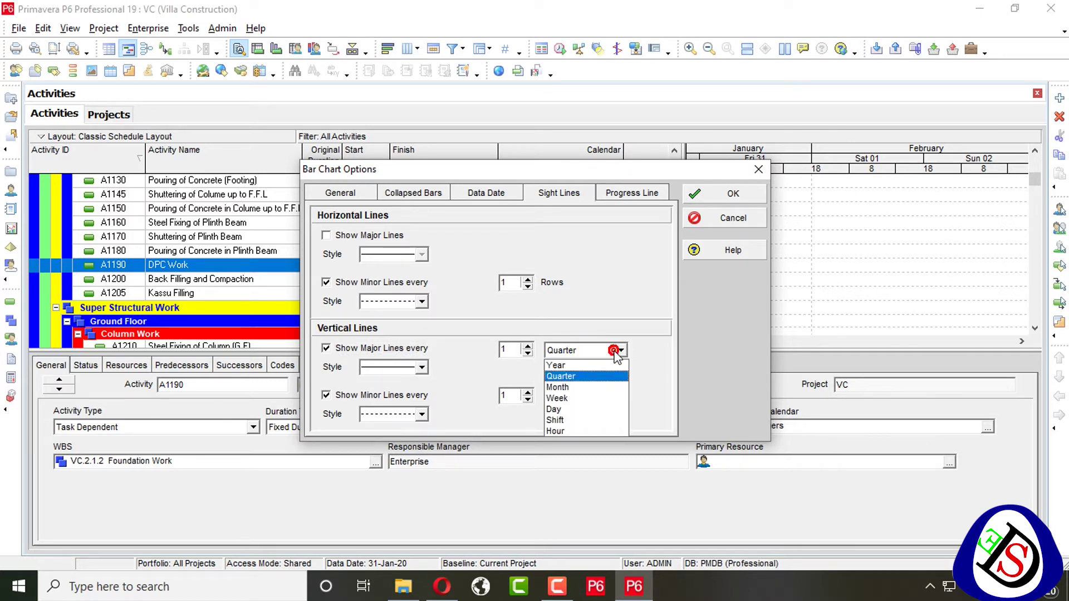
left_click(580, 397)
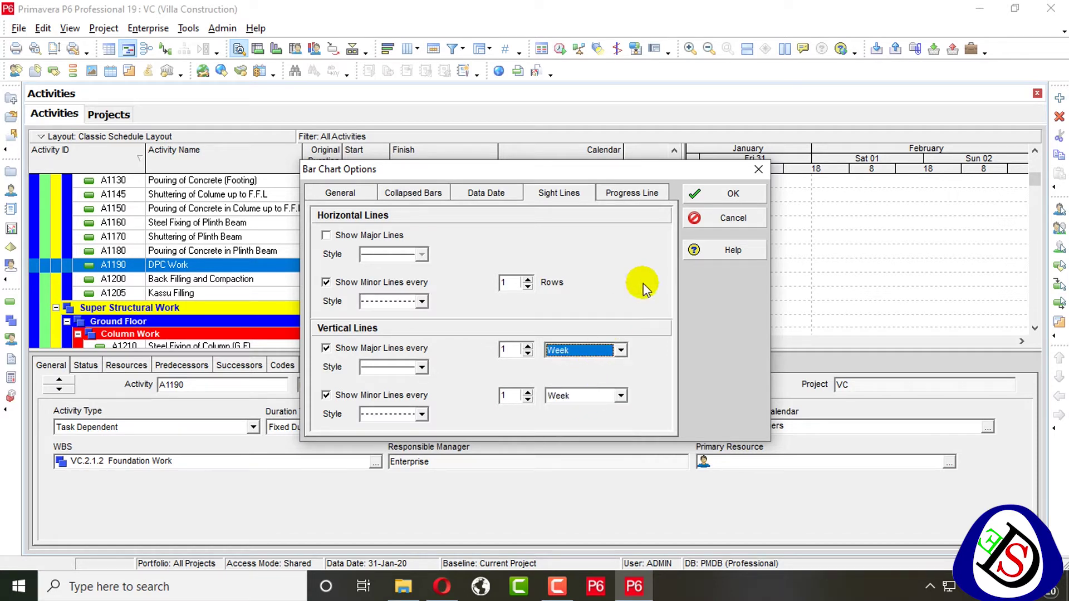
left_click(528, 345)
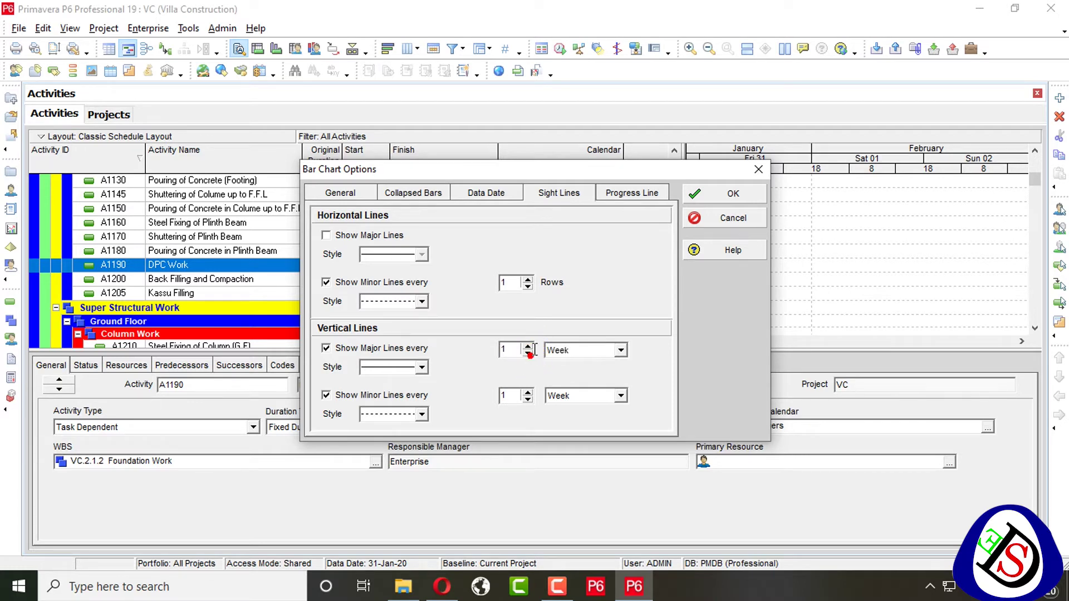
left_click(742, 190)
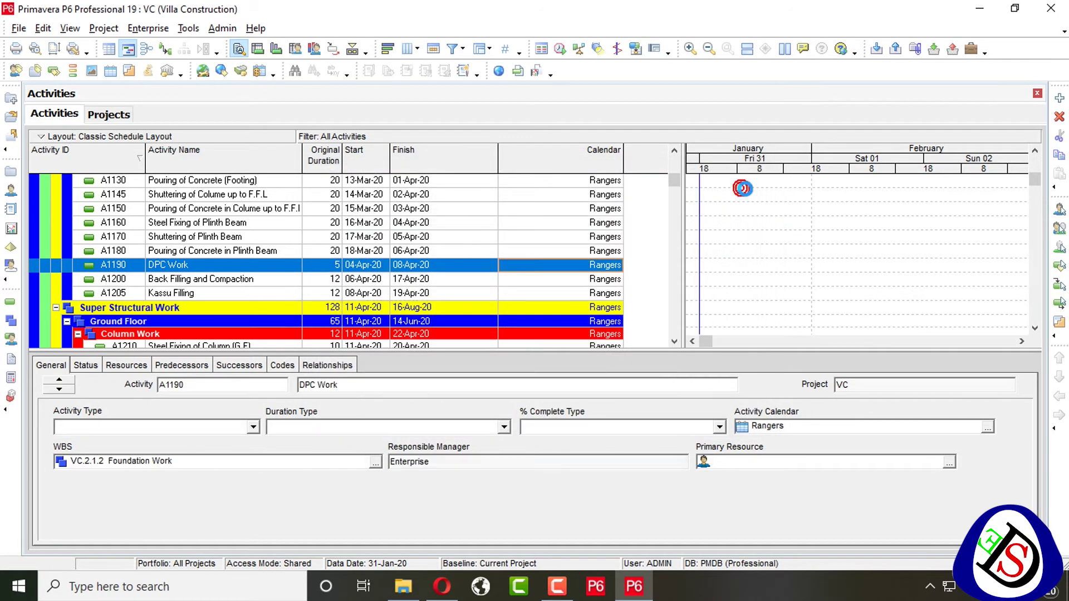
Step: Zoom the timescale out to days and set the vertical major sight lines to every 1 day in the Bar Chart Options
scroll(752, 202, "up", 2)
scroll(776, 211, "up", 4)
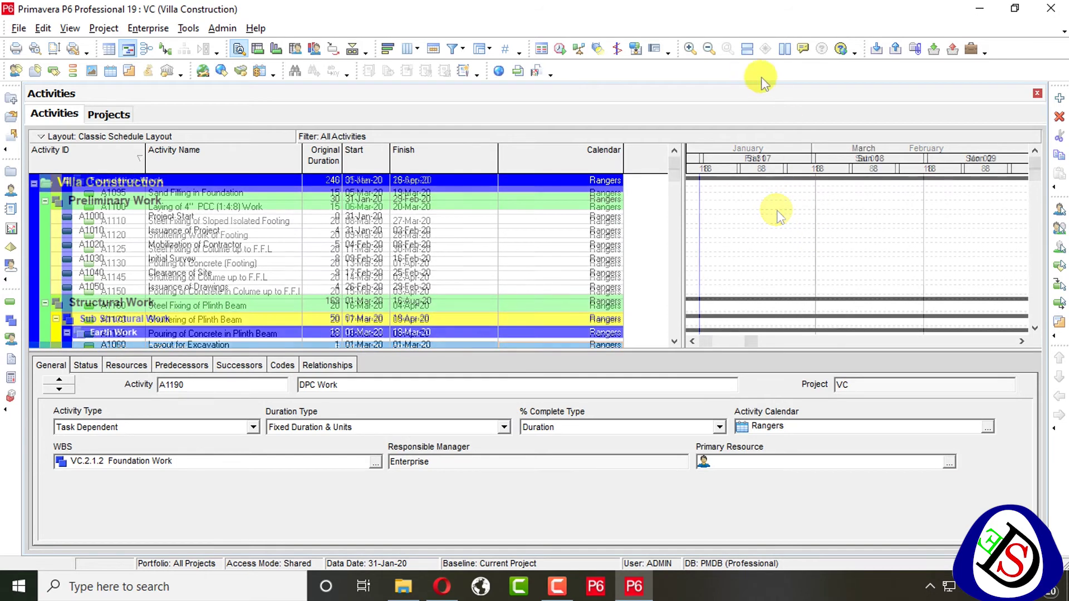
left_click(714, 50)
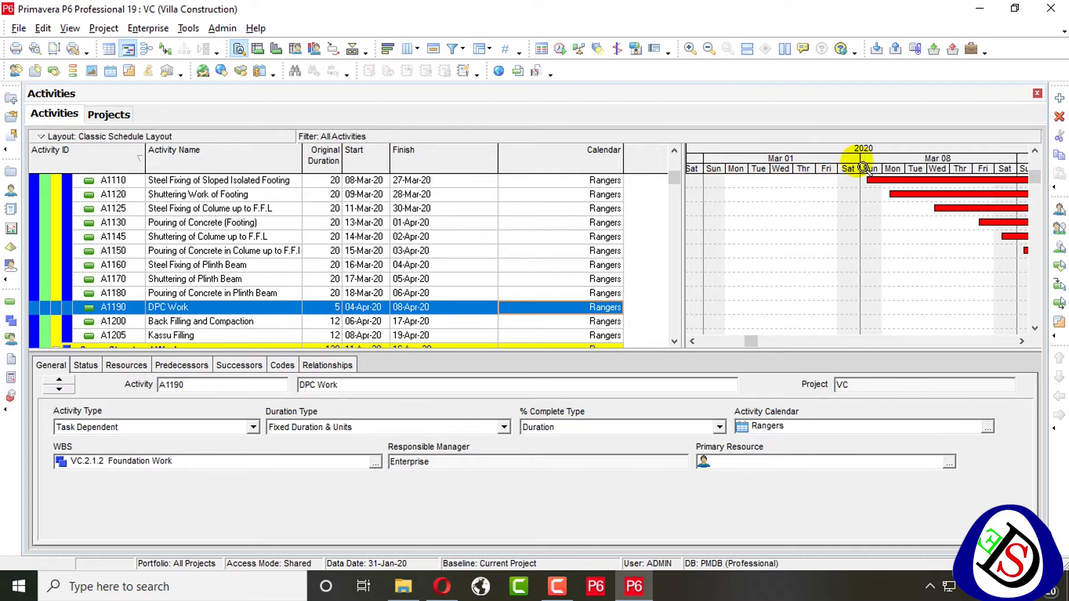
left_click_drag(767, 343, 850, 334)
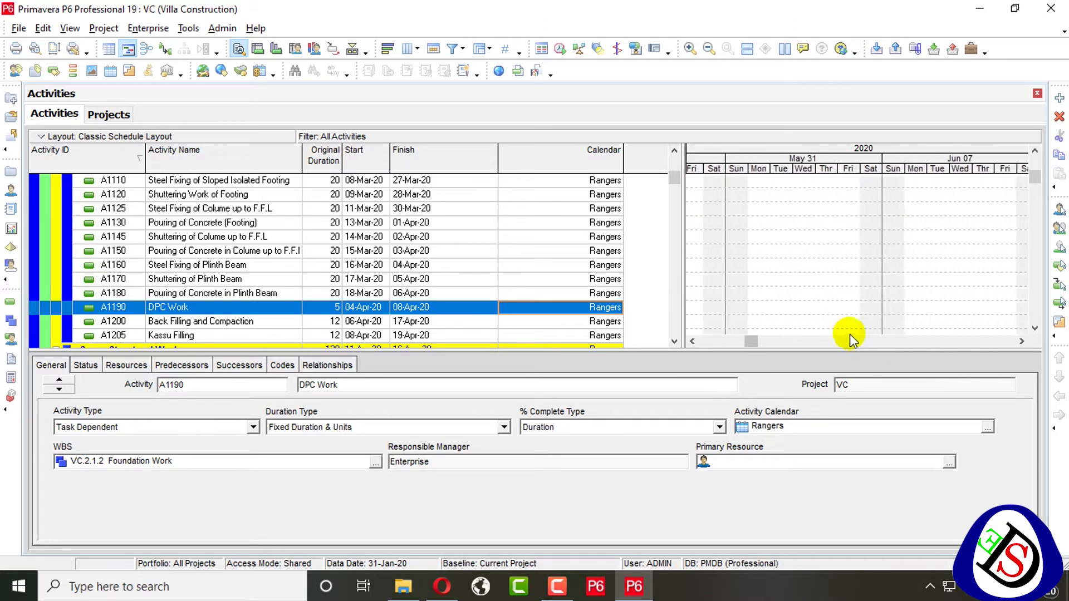
mouse_move(749, 343)
left_mouse_down()
mouse_move(706, 341)
mouse_move(755, 352)
left_mouse_up()
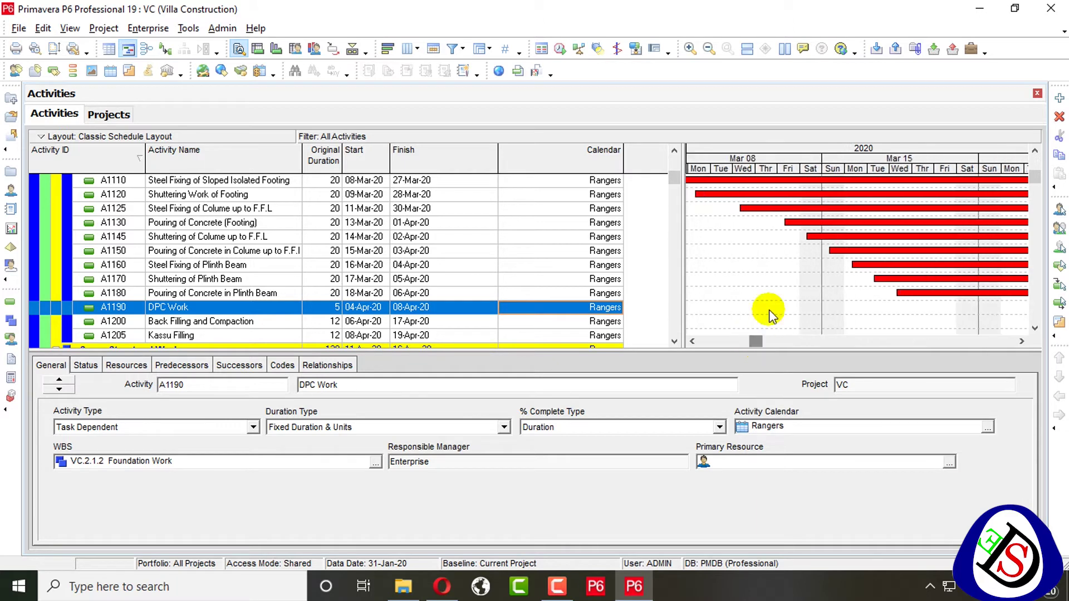
right_click(866, 180)
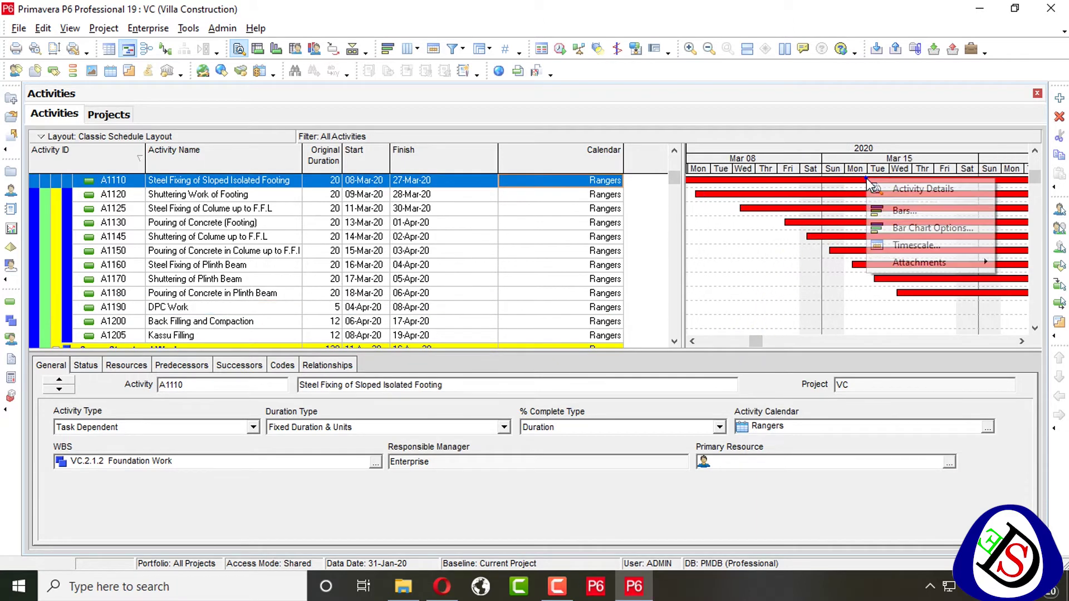
left_click(893, 227)
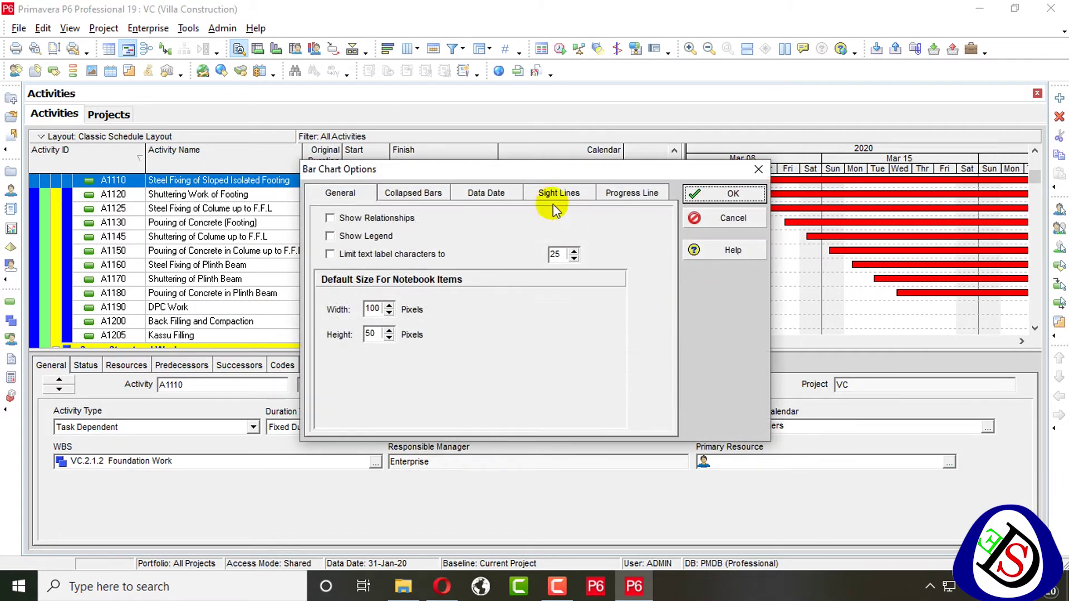
left_click(556, 195)
left_click(614, 355)
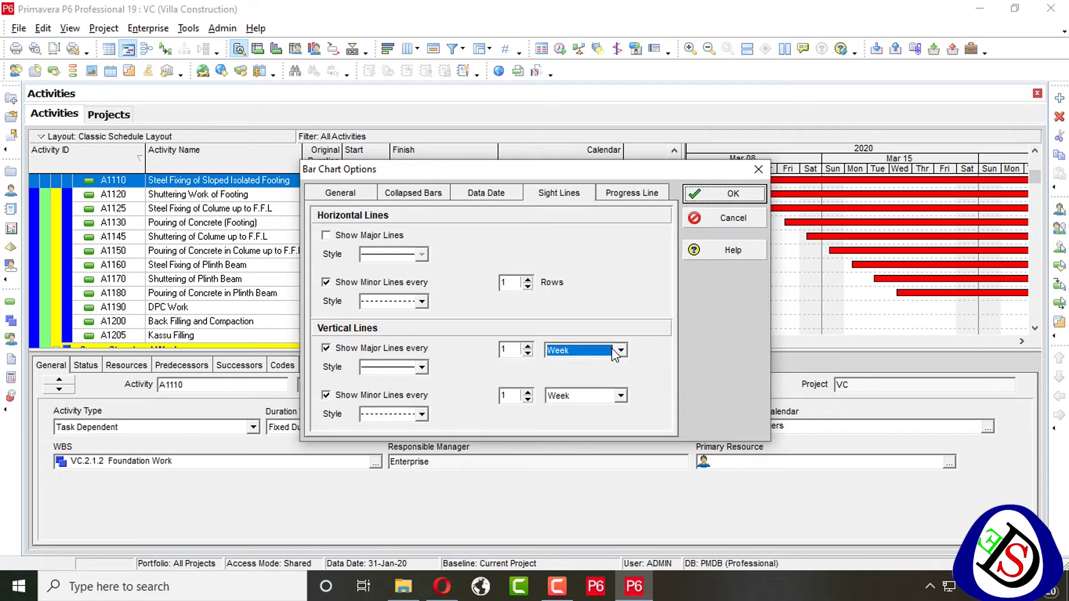
left_click(614, 355)
left_click(599, 412)
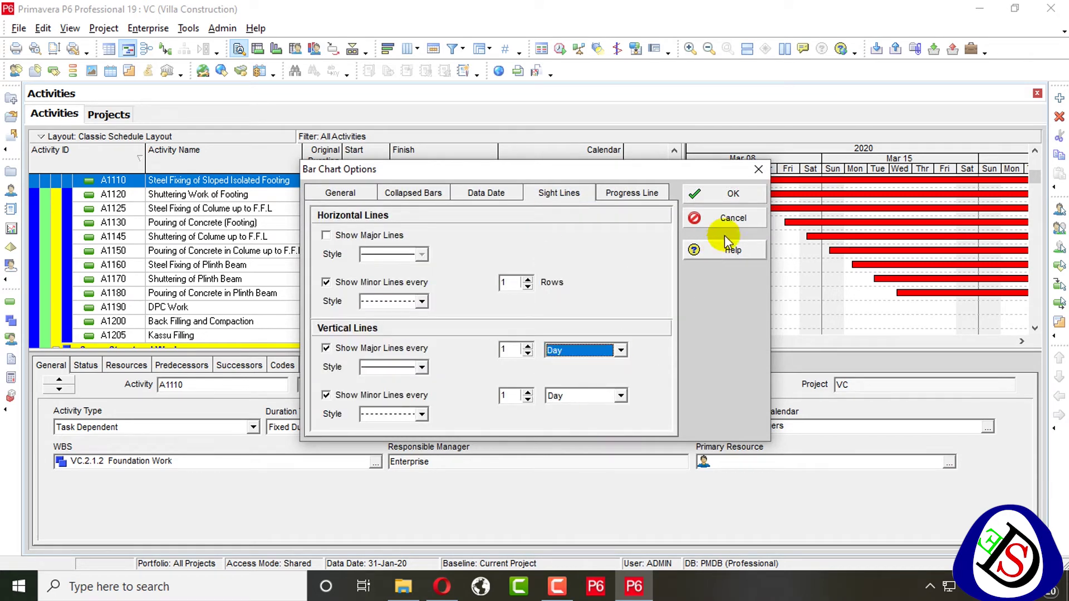
left_click(730, 194)
Step: Examine the daily vertical sight lines against the Structural Work activity bars in March 2020
scroll(752, 203, "up", 3)
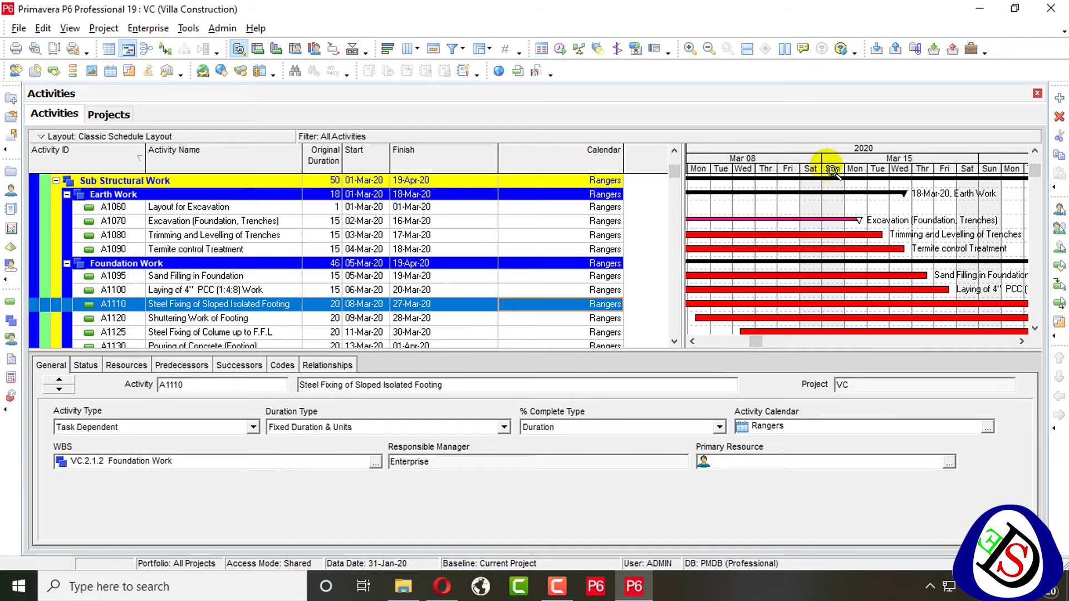
scroll(832, 172, "down", 6)
scroll(831, 179, "up", 3)
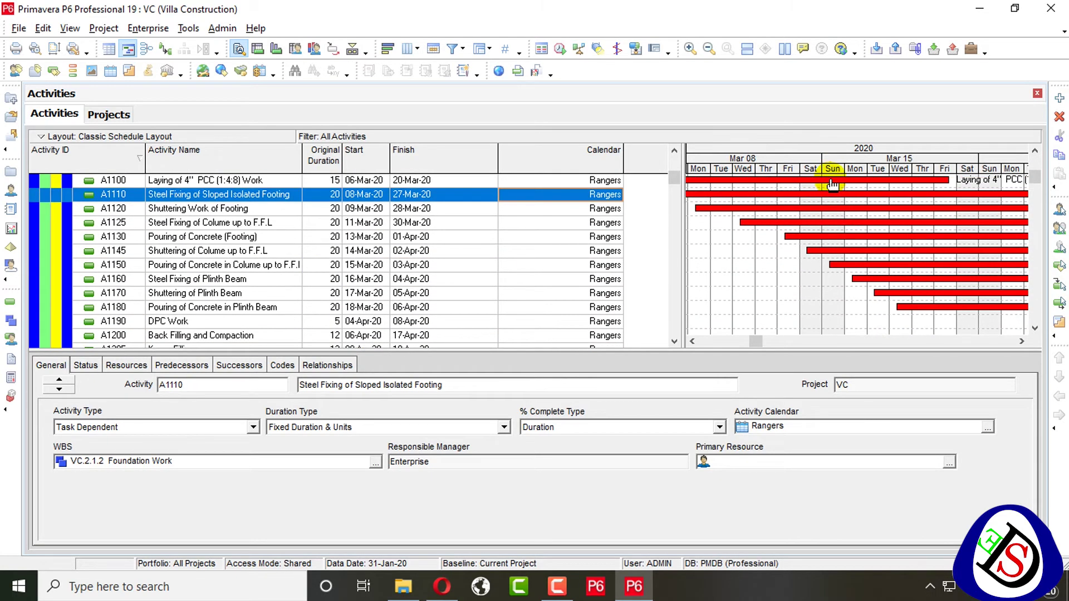
scroll(860, 268, "up", 5)
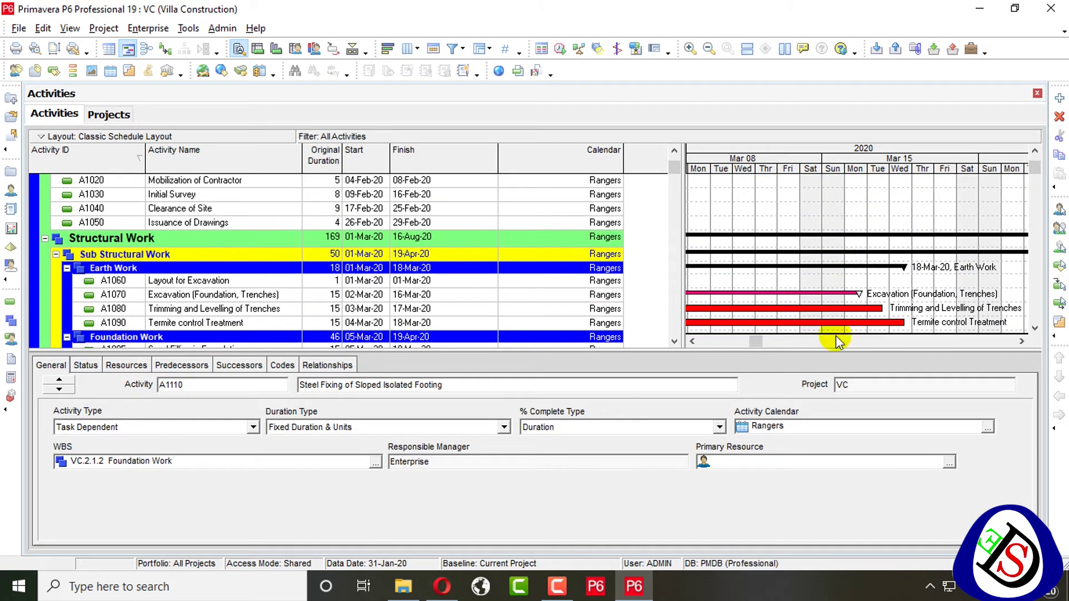
scroll(843, 250, "down", 3)
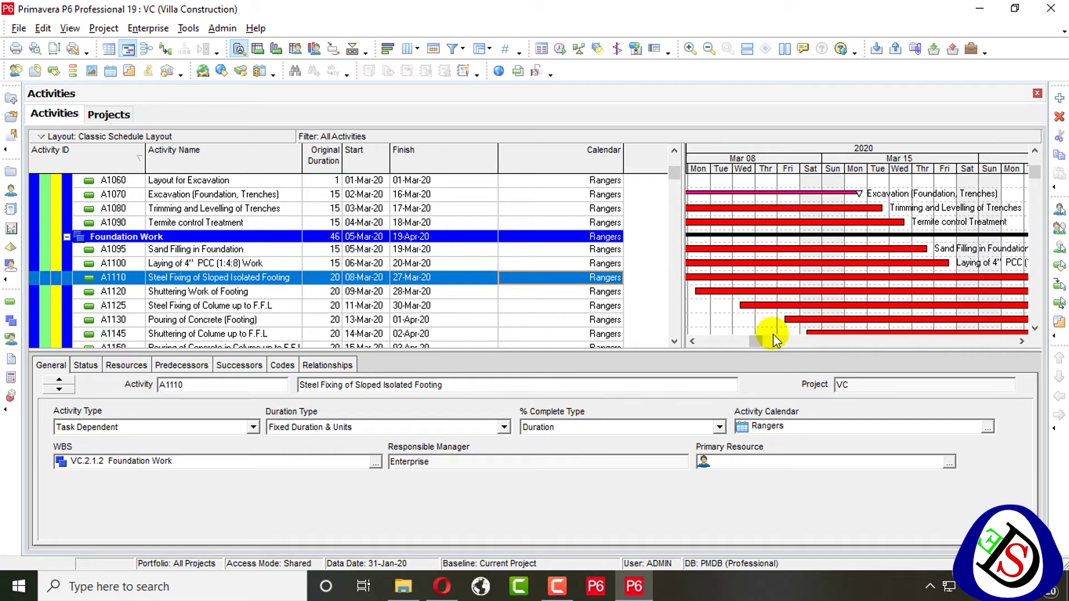
left_click(765, 340)
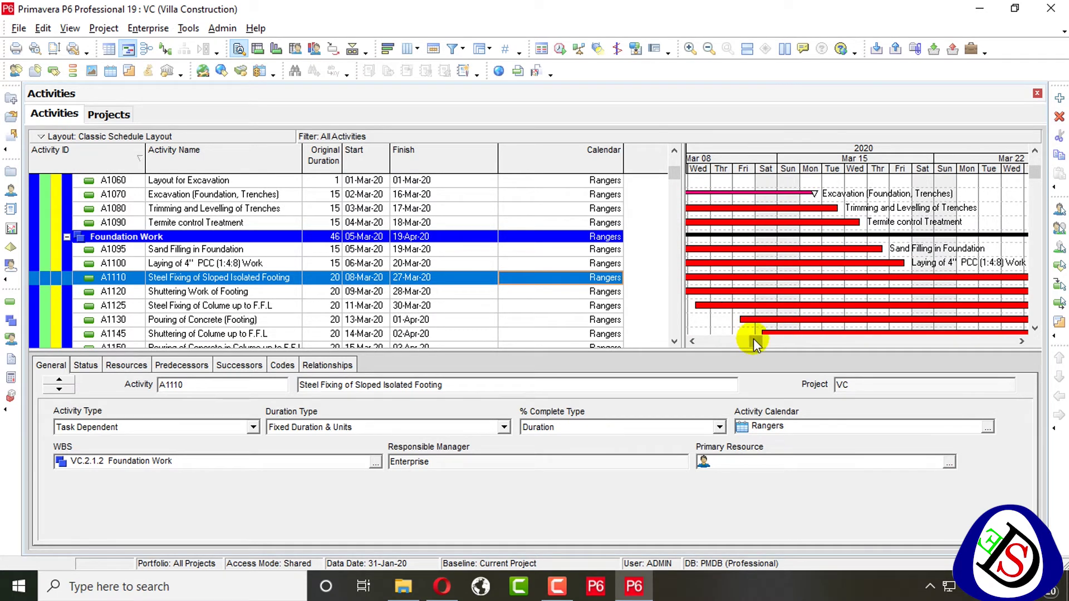
mouse_move(753, 339)
left_mouse_down()
mouse_move(723, 336)
mouse_move(758, 336)
mouse_move(743, 340)
left_mouse_up()
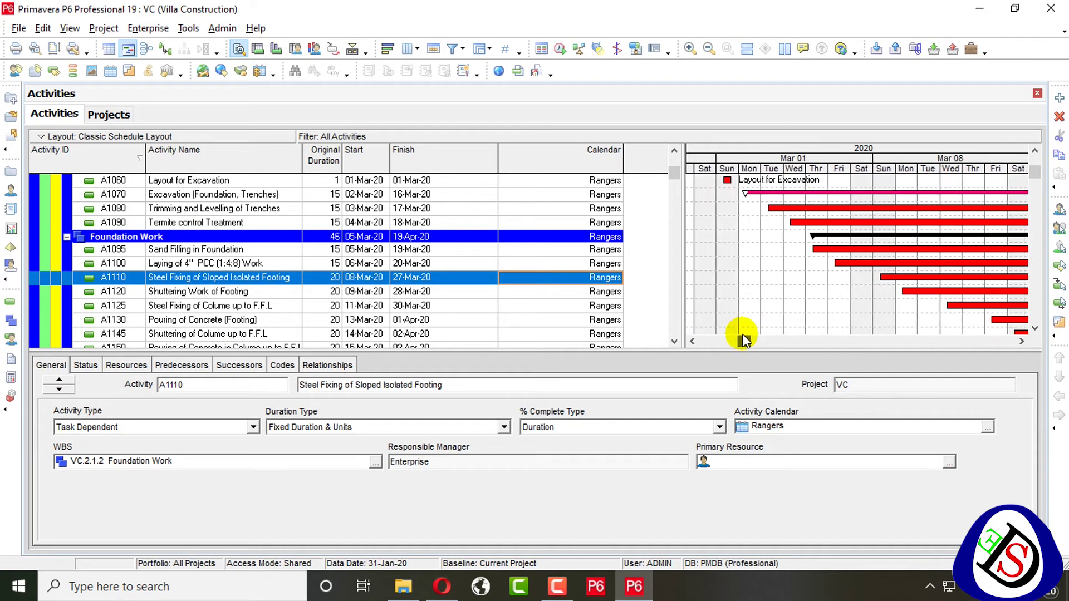
scroll(763, 262, "up", 3)
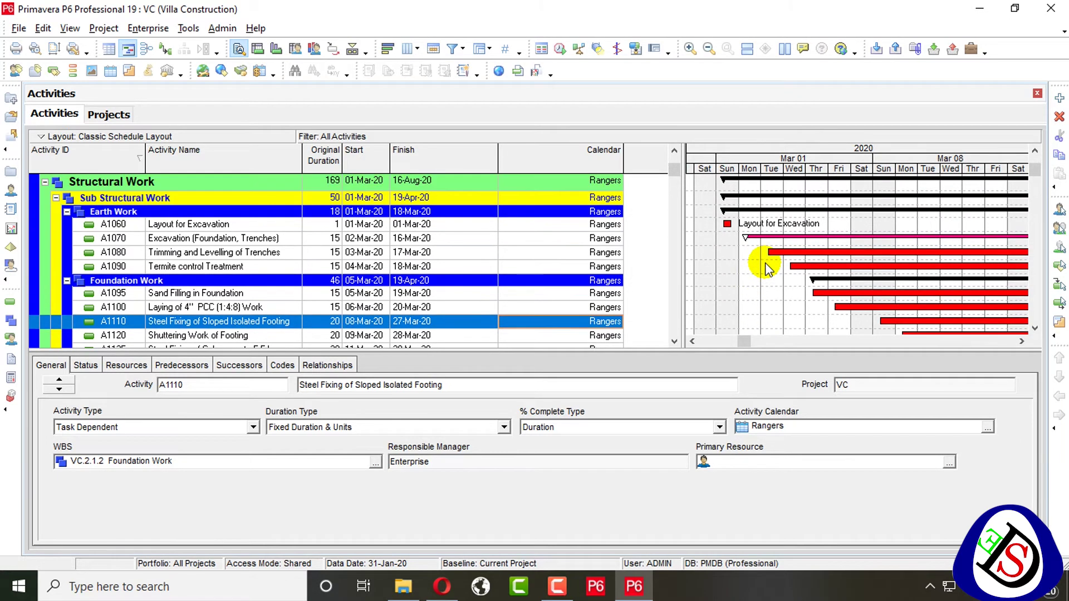
scroll(767, 268, "down", 4)
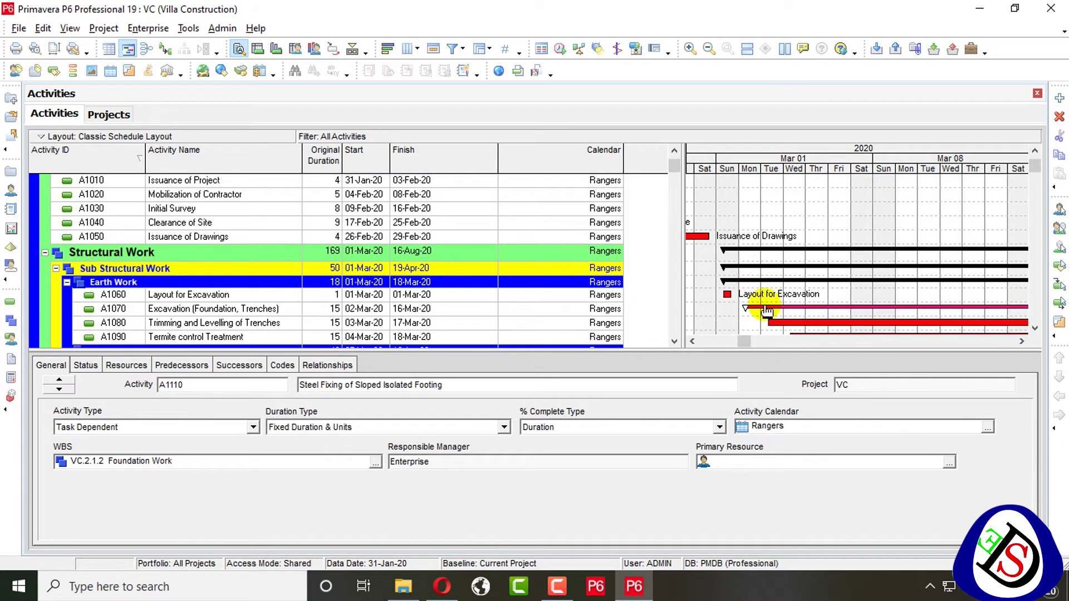
scroll(774, 256, "down", 1)
scroll(773, 249, "up", 3)
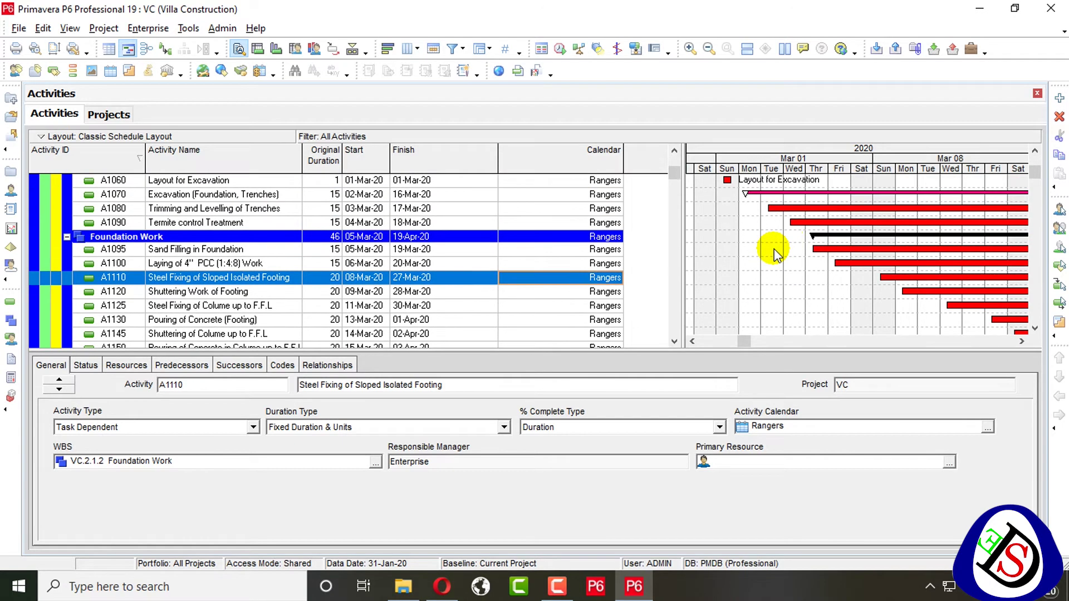
scroll(788, 214, "up", 1)
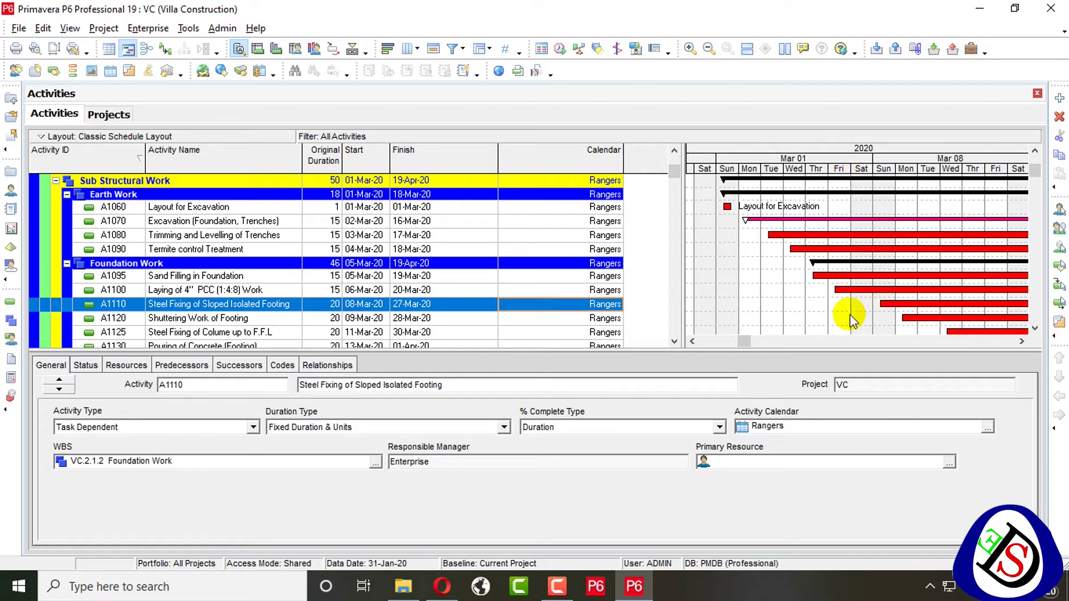
Step: Turn off the vertical major sight lines in the Bar Chart Options
right_click(891, 206)
left_click(914, 260)
left_click(370, 308)
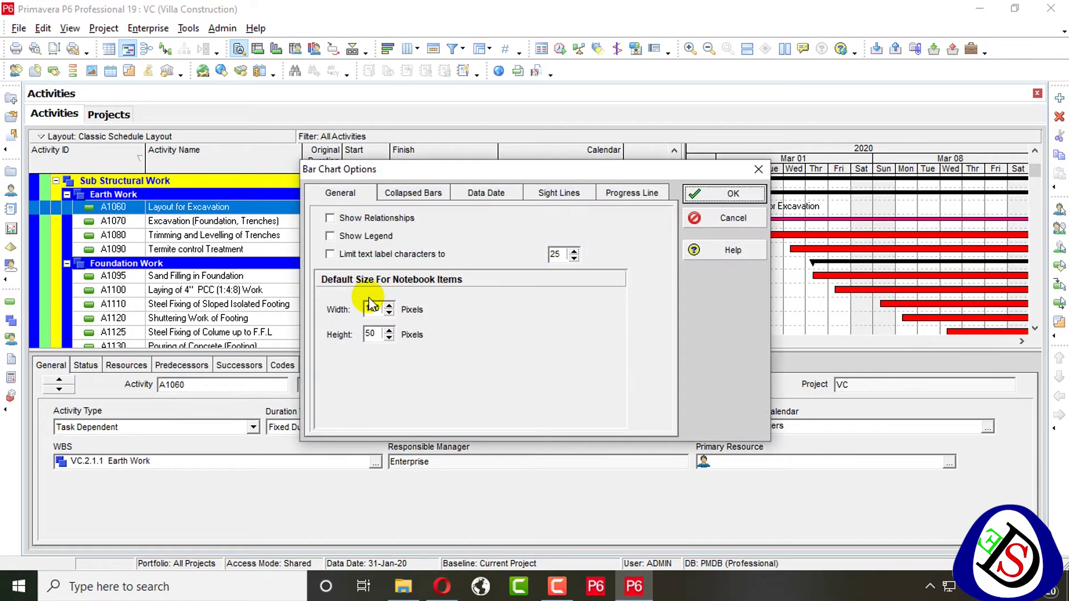
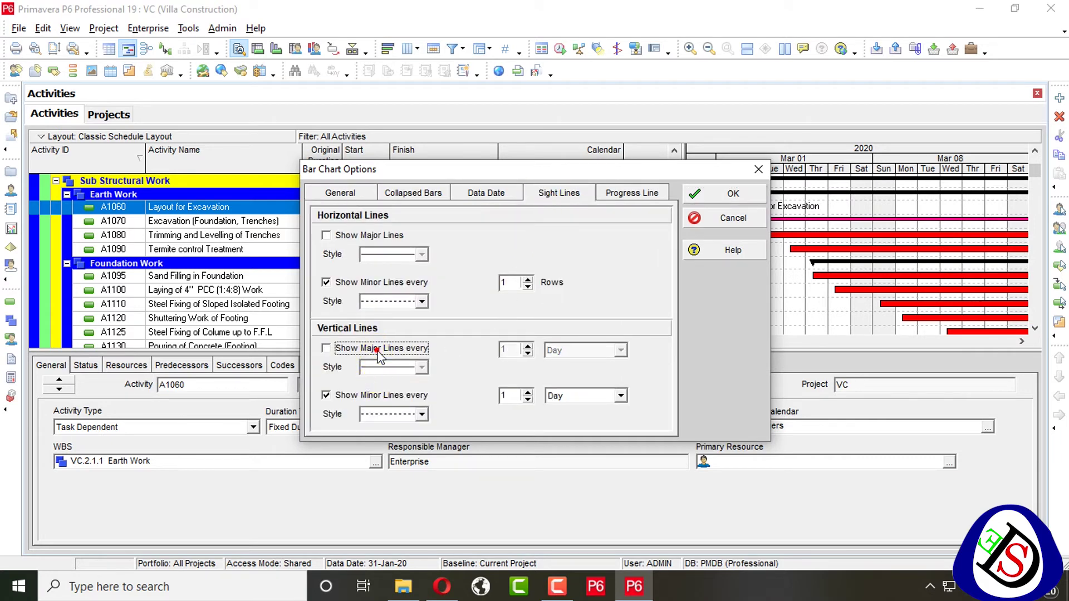
left_click(733, 194)
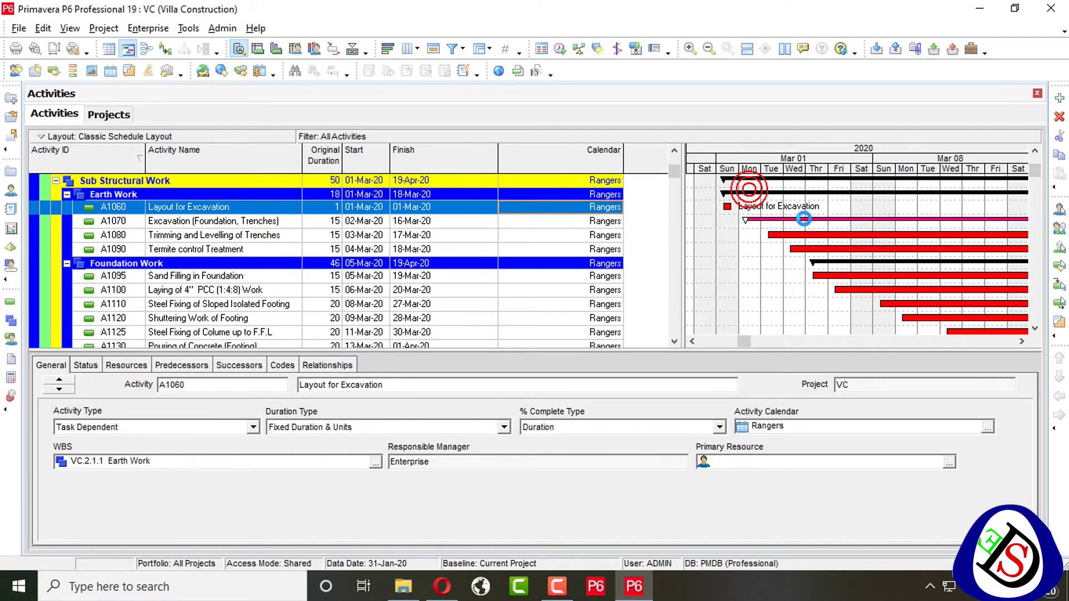
Step: Set the vertical major sight line interval to Month in the Bar Chart Options and leave the major lines turned off
scroll(824, 210, "up", 3)
right_click(826, 211)
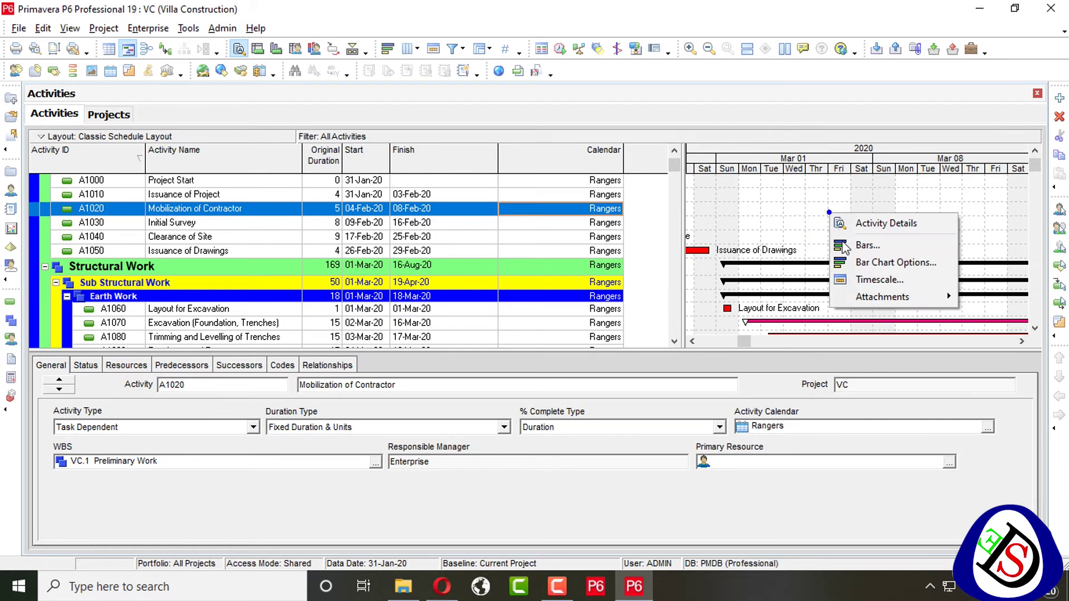
left_click(867, 266)
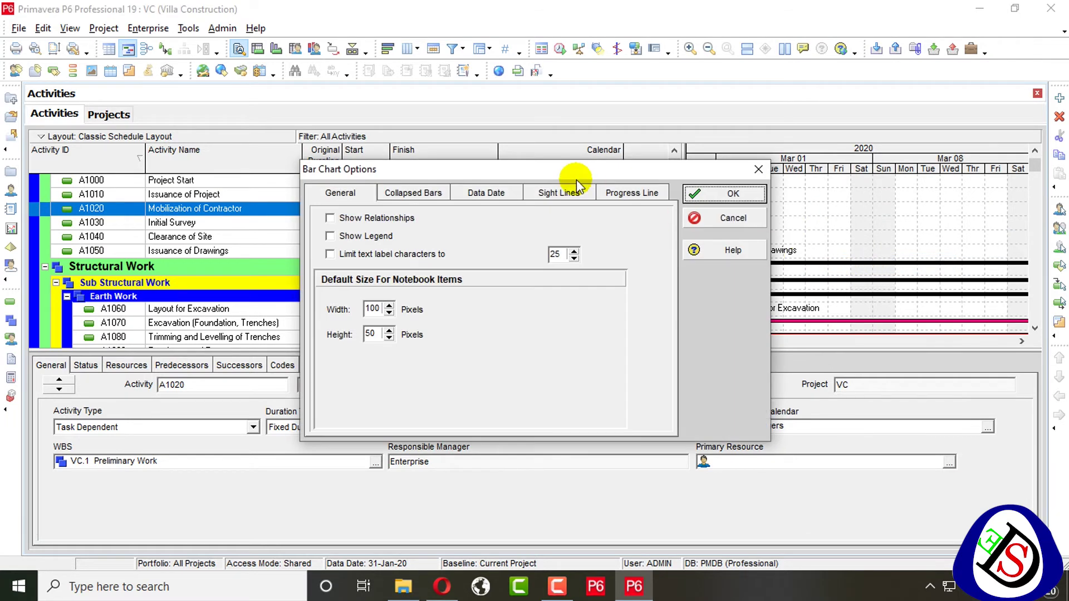
left_click(552, 193)
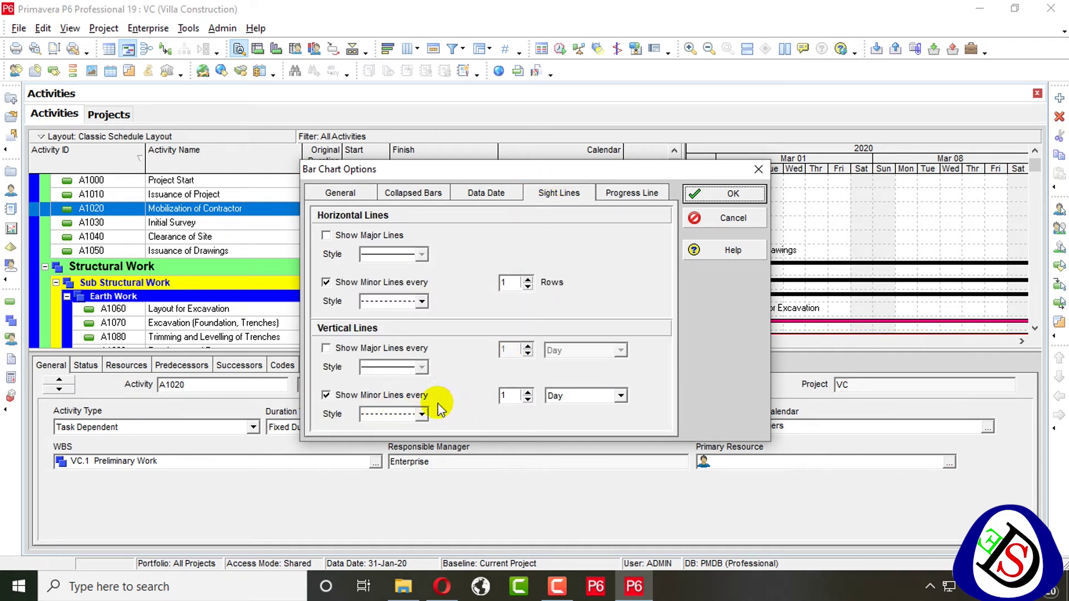
left_click(592, 399)
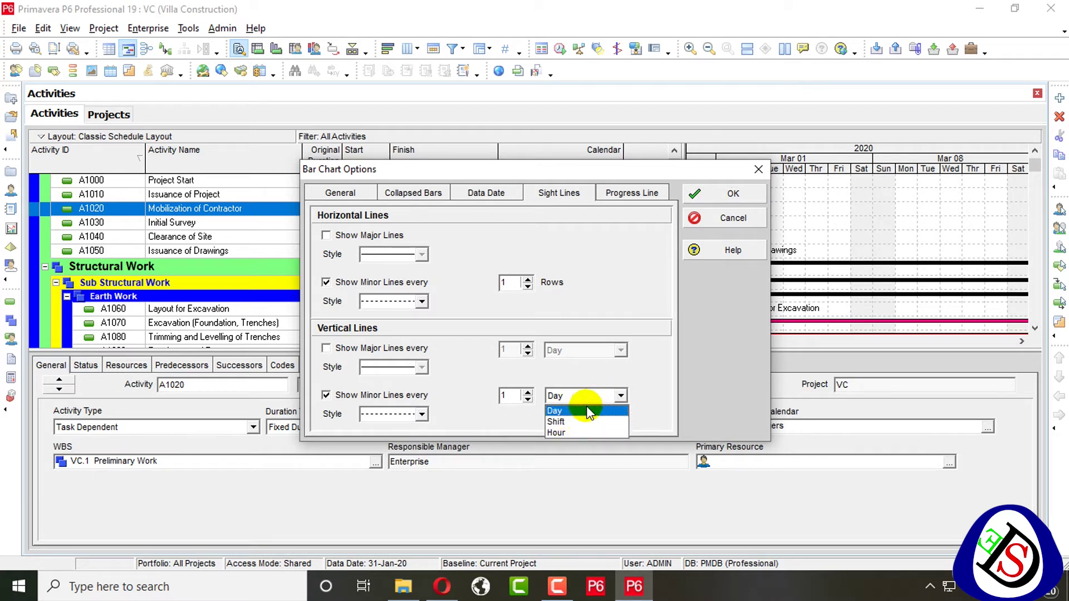
left_click(589, 412)
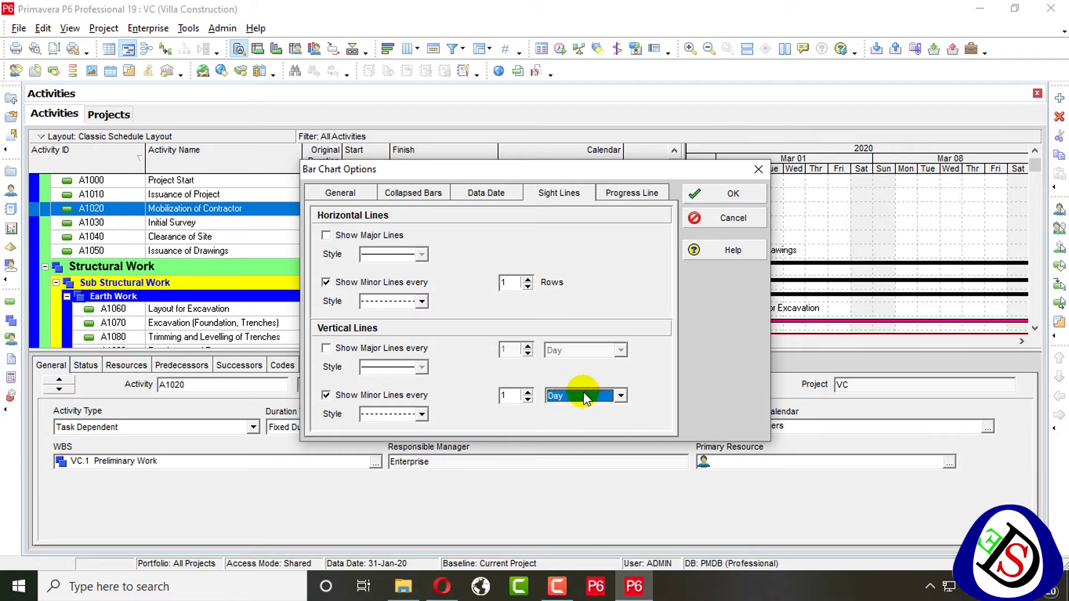
left_click(421, 349)
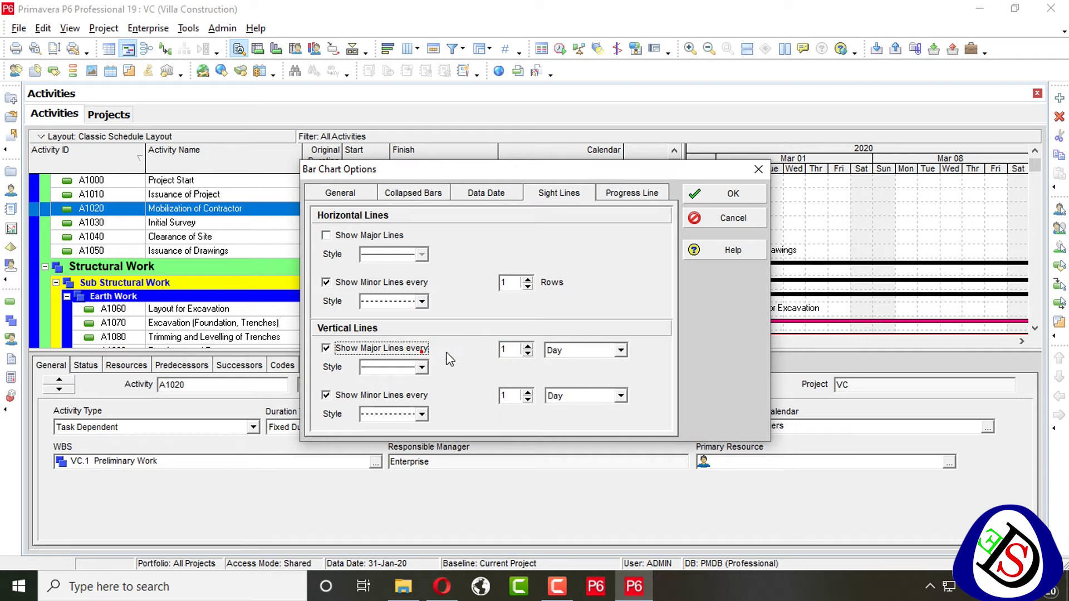
left_click(612, 351)
left_click(590, 388)
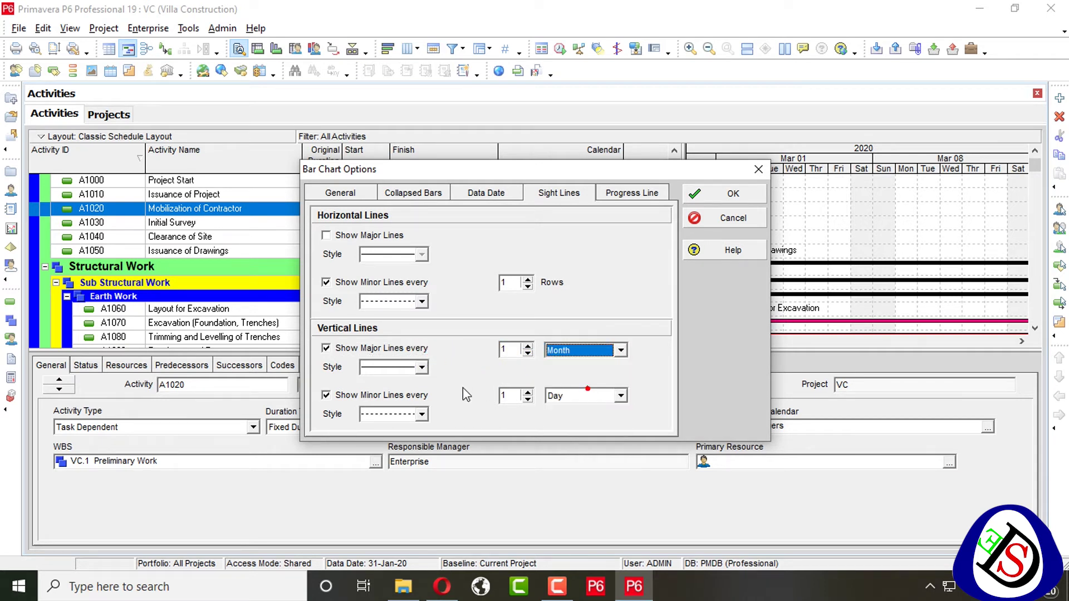
left_click(370, 349)
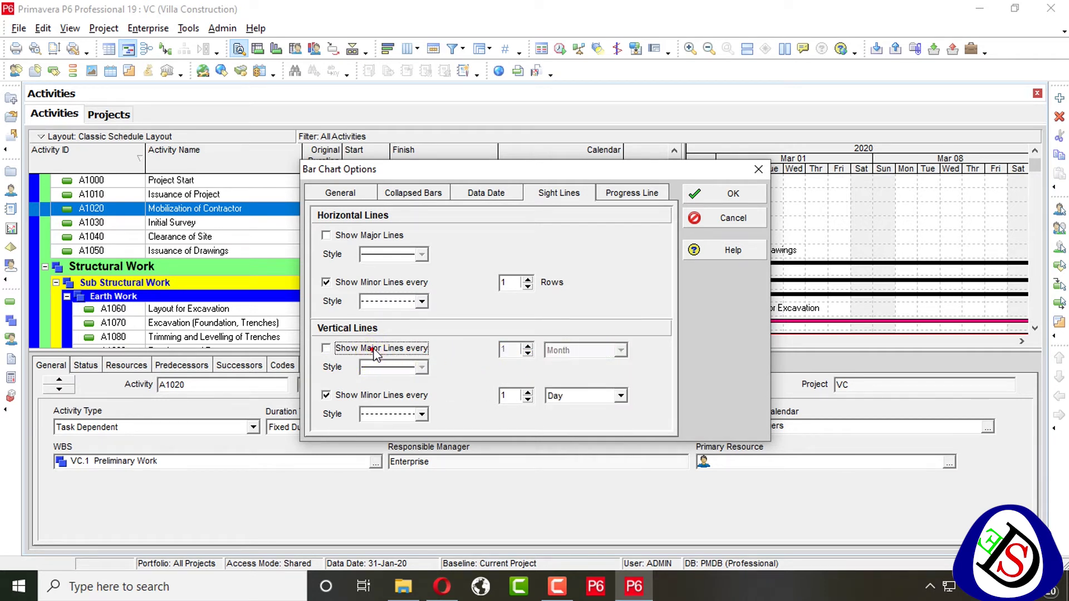
Step: Show vertical minor sight lines every 1 month and zoom the timescale out to quarters and months
left_click(600, 401)
left_click(589, 410)
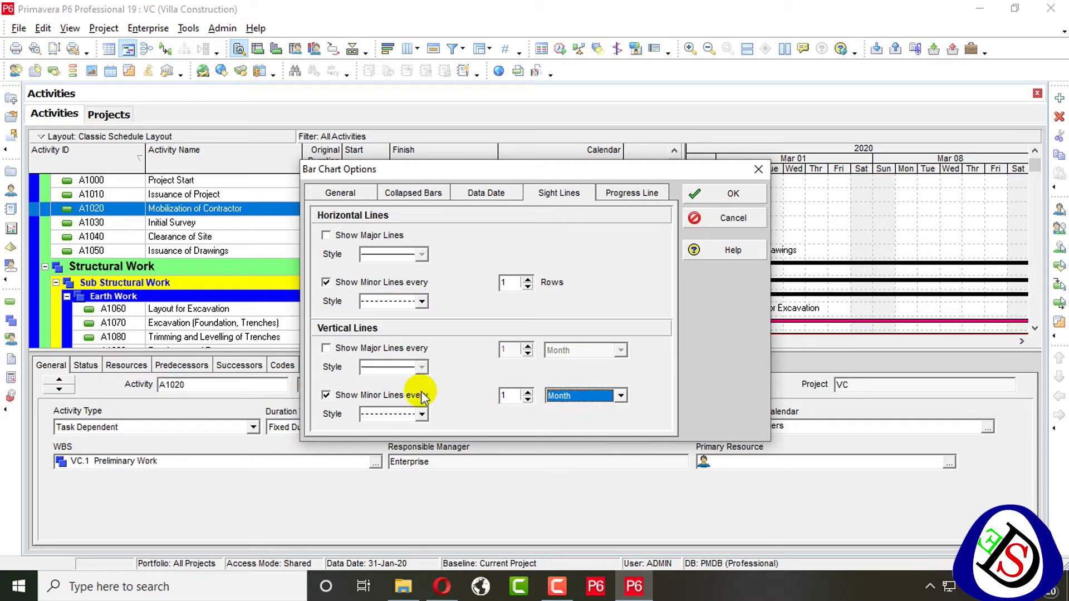
left_click(730, 195)
scroll(787, 219, "up", 1)
scroll(806, 230, "down", 1)
scroll(805, 229, "up", 1)
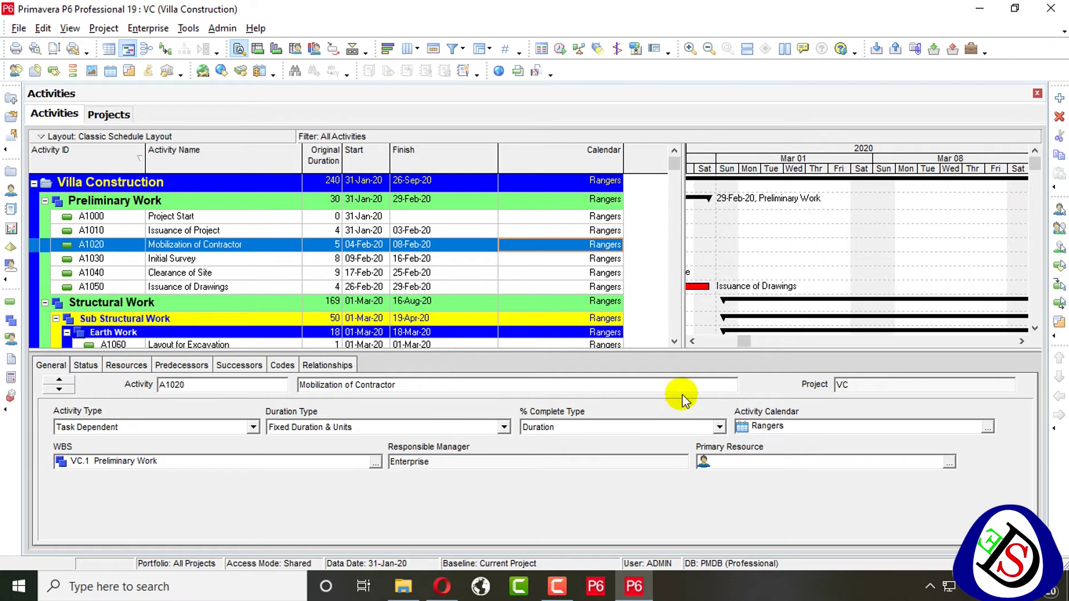
left_click(708, 50)
left_click(707, 50)
left_click(707, 50)
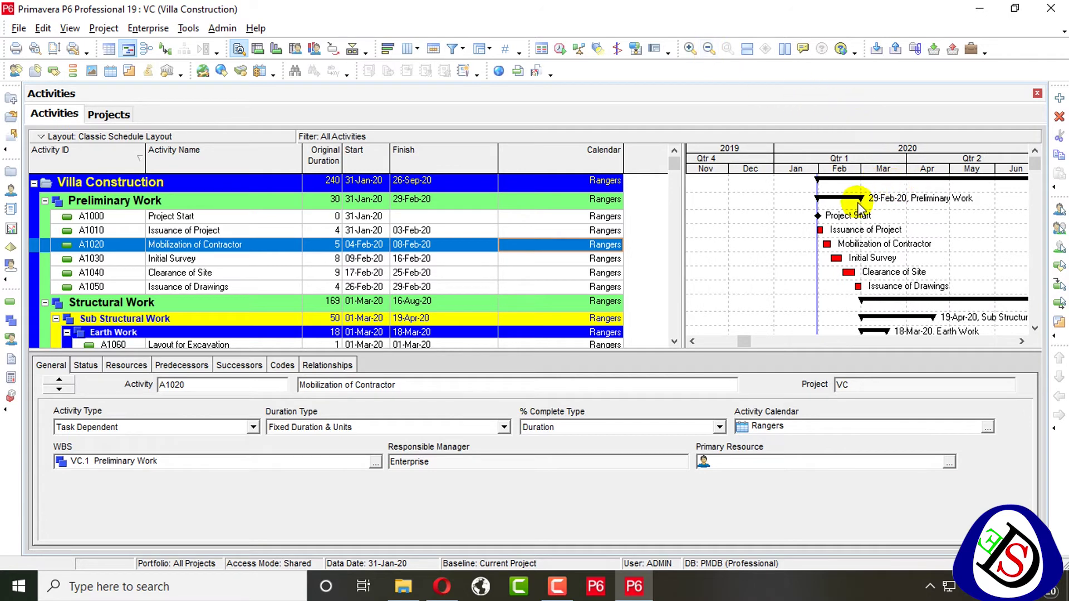
right_click(860, 201)
left_click(904, 242)
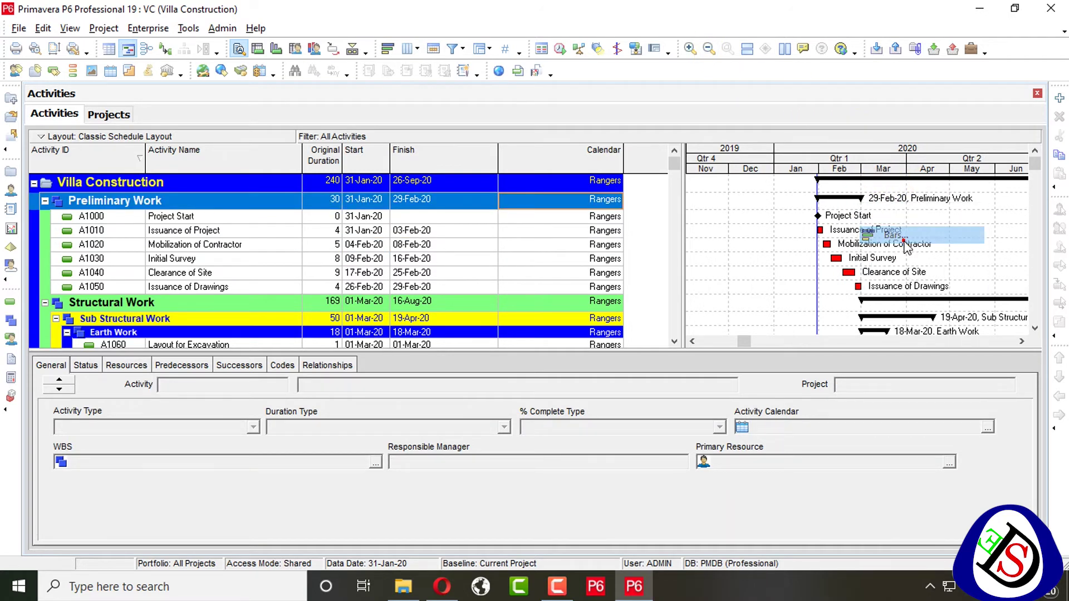
left_click(823, 146)
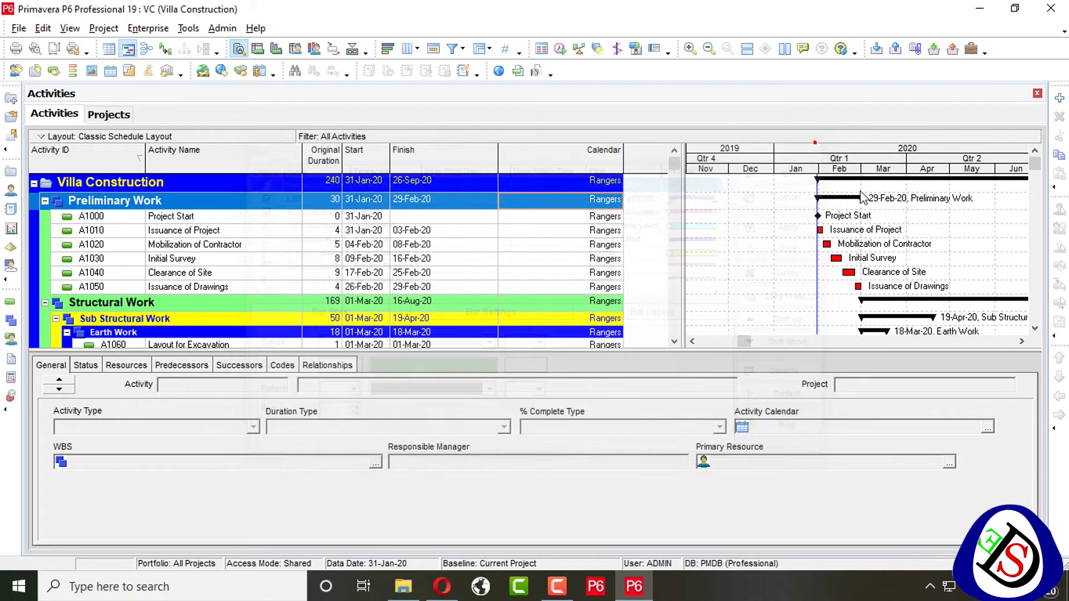
Step: Set the horizontal minor sight lines to every 10 rows in the Bar Chart Options and check them down the Gantt chart
right_click(862, 192)
left_click(925, 244)
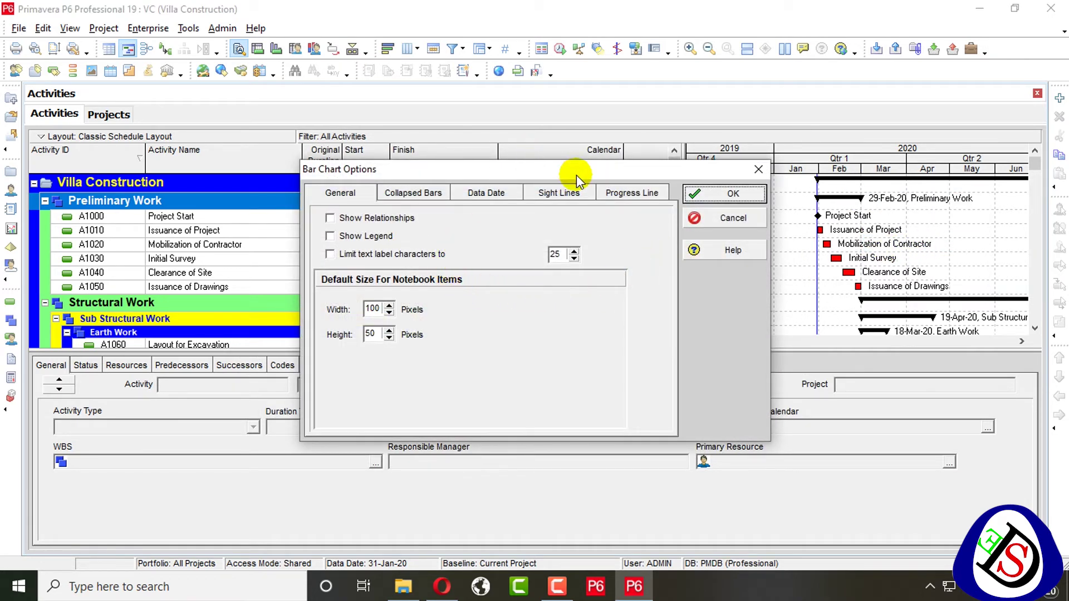
left_click(561, 193)
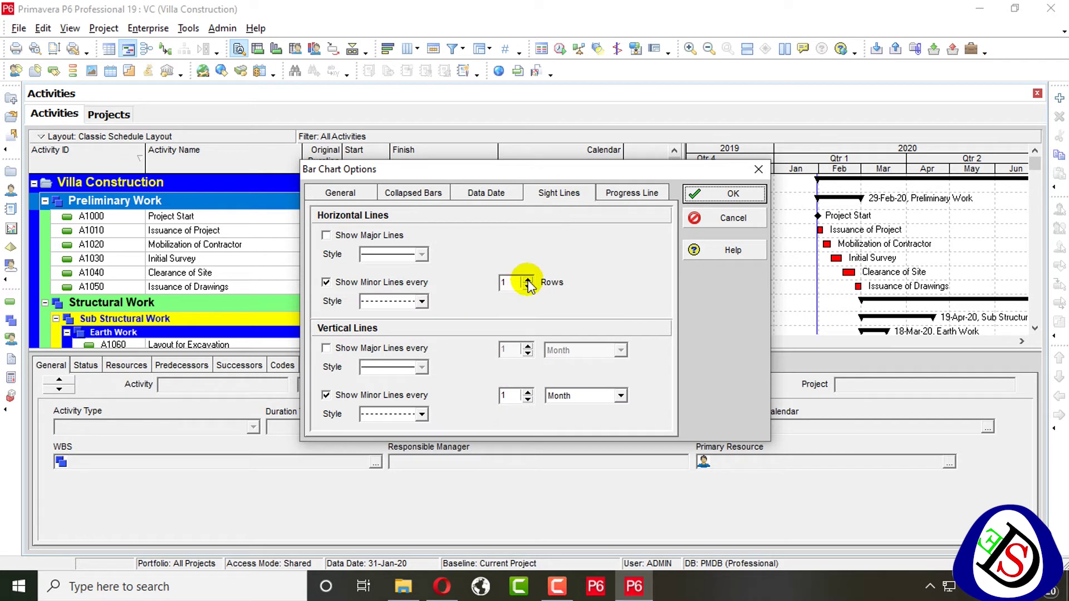
left_click_drag(513, 285, 502, 283)
type("10")
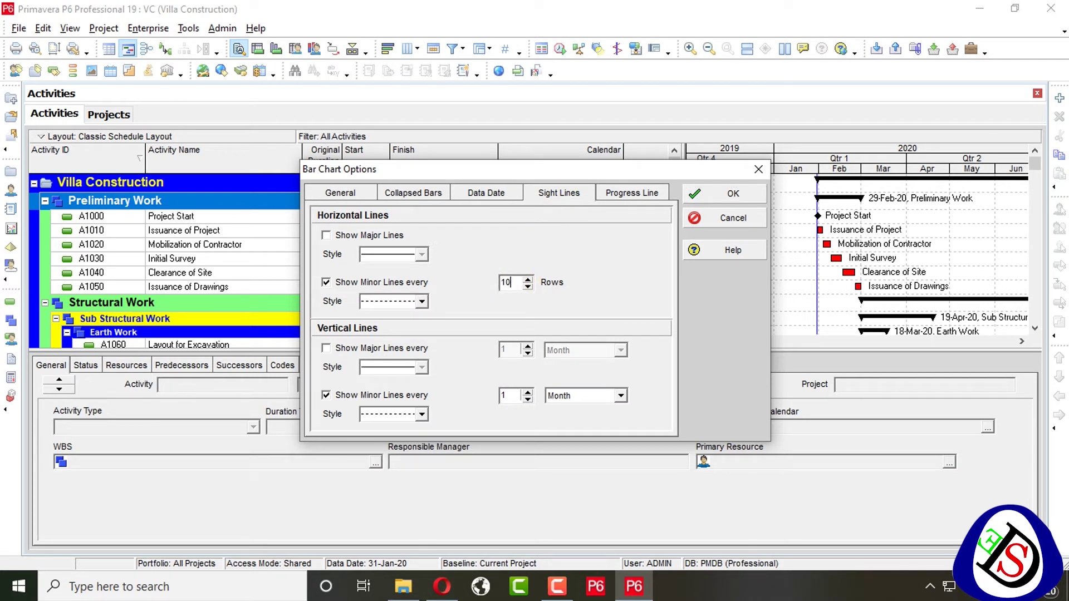
left_click(697, 194)
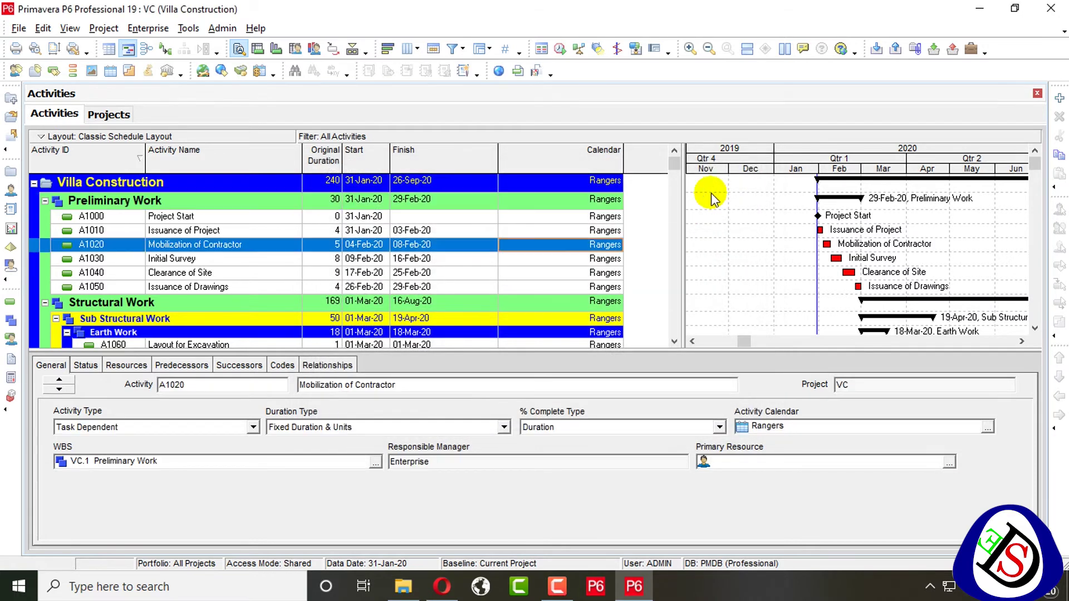
scroll(815, 243, "down", 5)
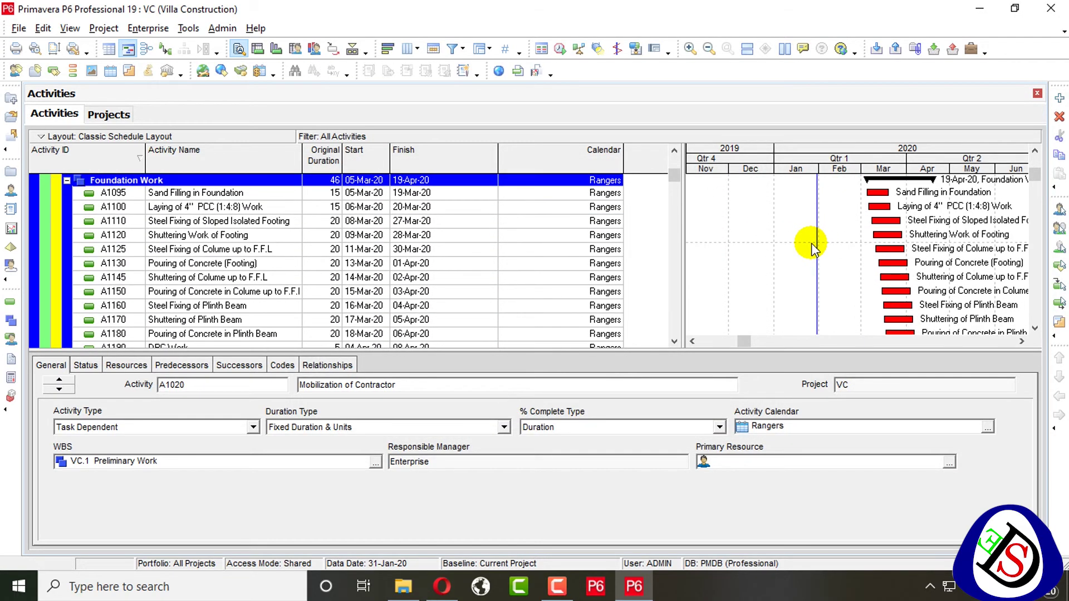
scroll(811, 242, "up", 5)
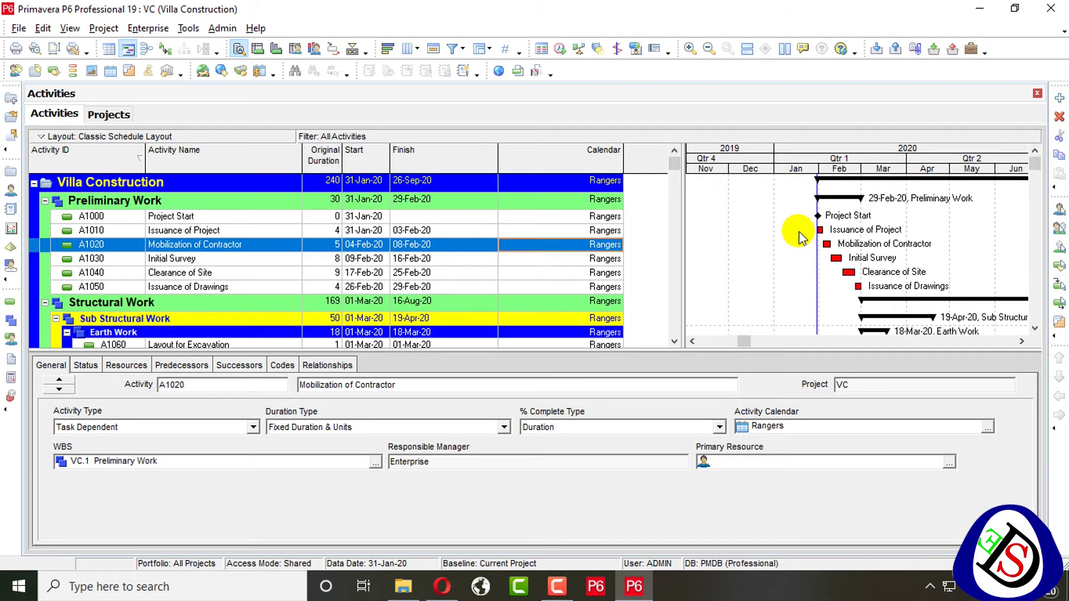
Step: Review the Progress Line settings in the Bar Chart Options and display the progress line on the Gantt chart
right_click(785, 222)
left_click(813, 277)
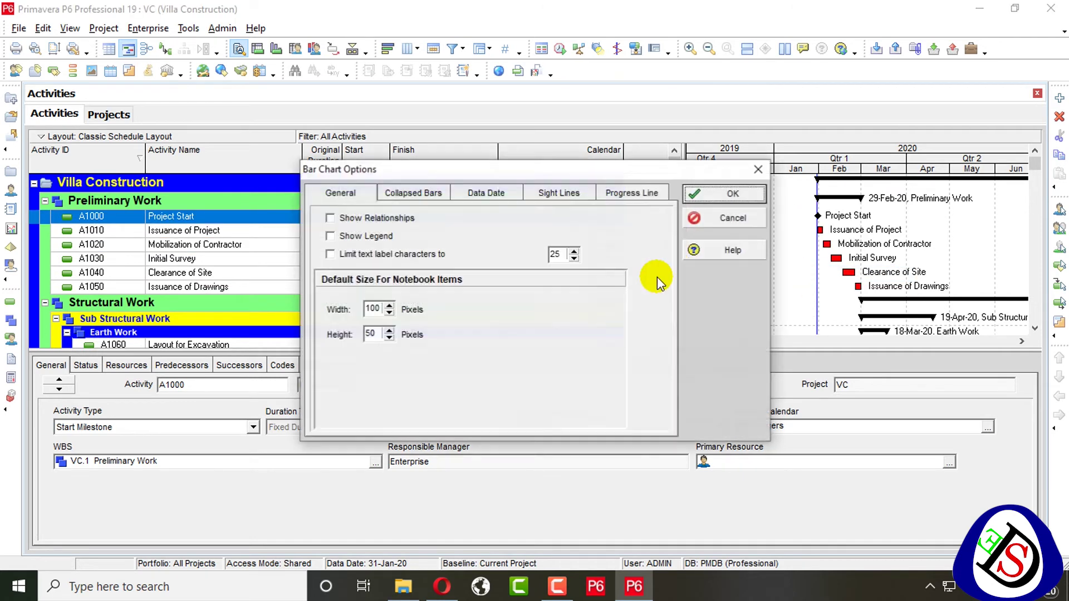
left_click(554, 192)
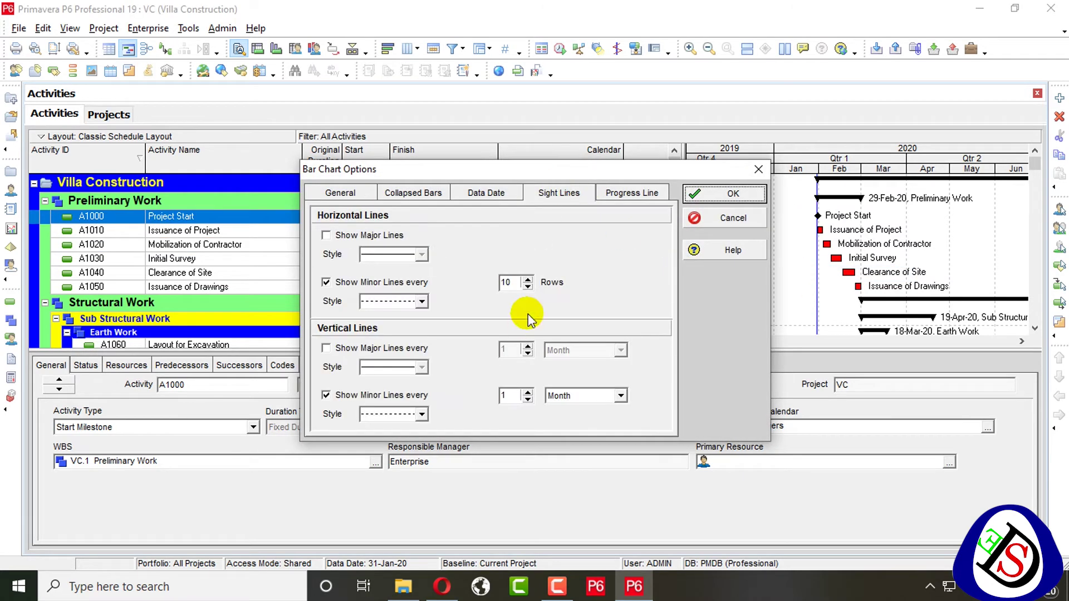
left_click(645, 195)
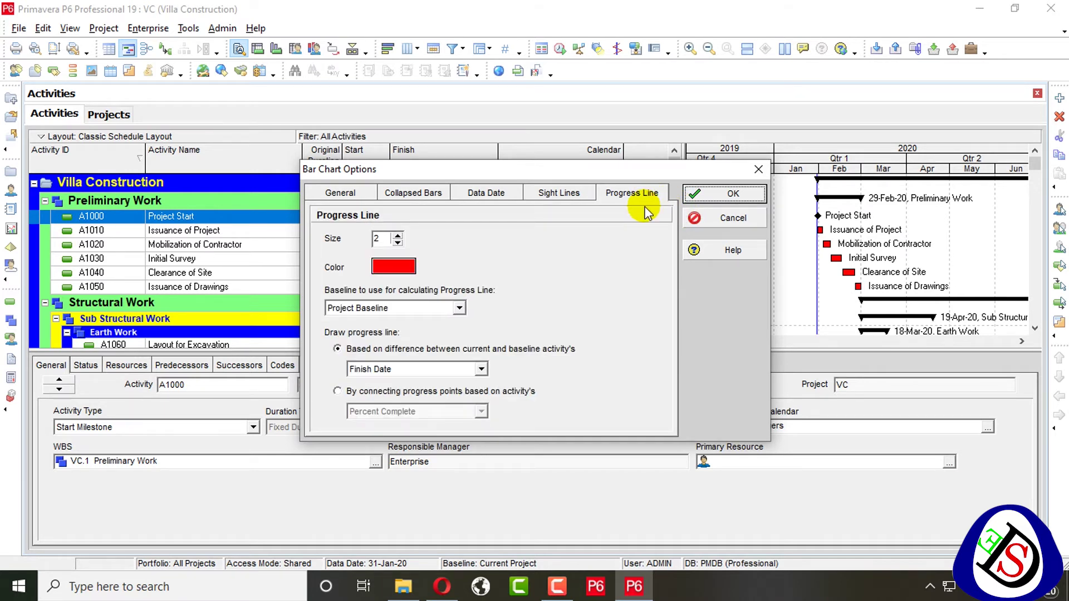
left_click_drag(740, 167, 635, 191)
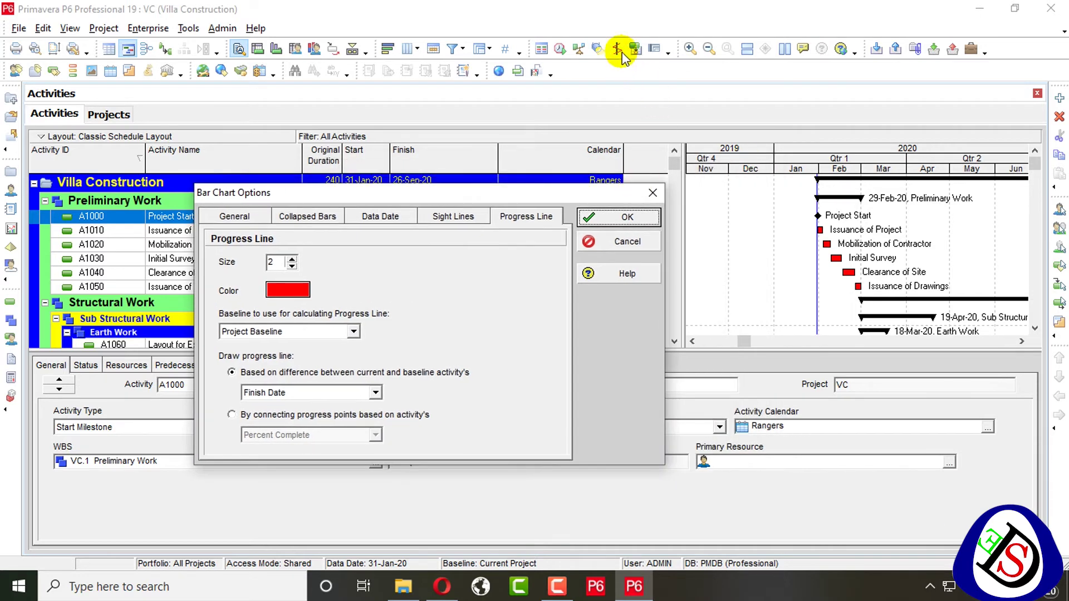
left_click(624, 217)
left_click(616, 50)
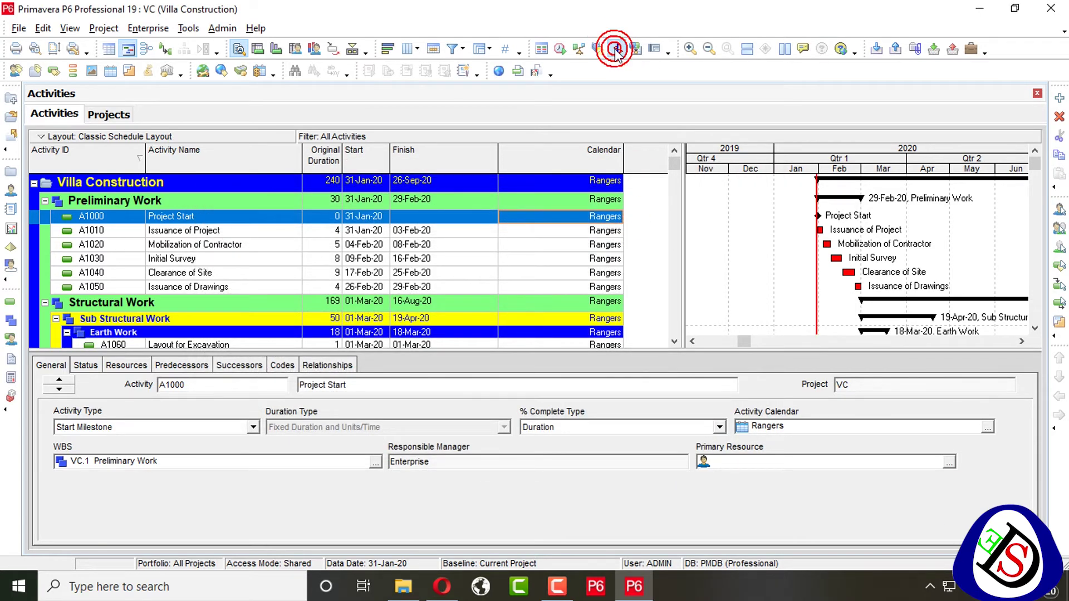
scroll(790, 228, "down", 8)
scroll(802, 233, "down", 5)
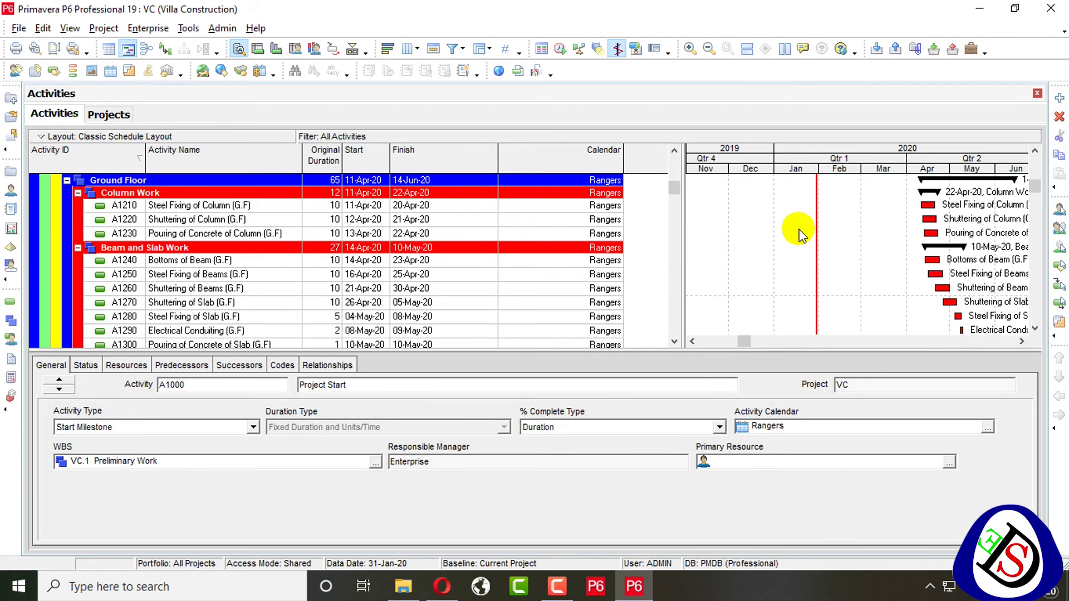
Step: Review the baseline choices for calculating the progress line in the Bar Chart Options, keeping Project Baseline
right_click(801, 232)
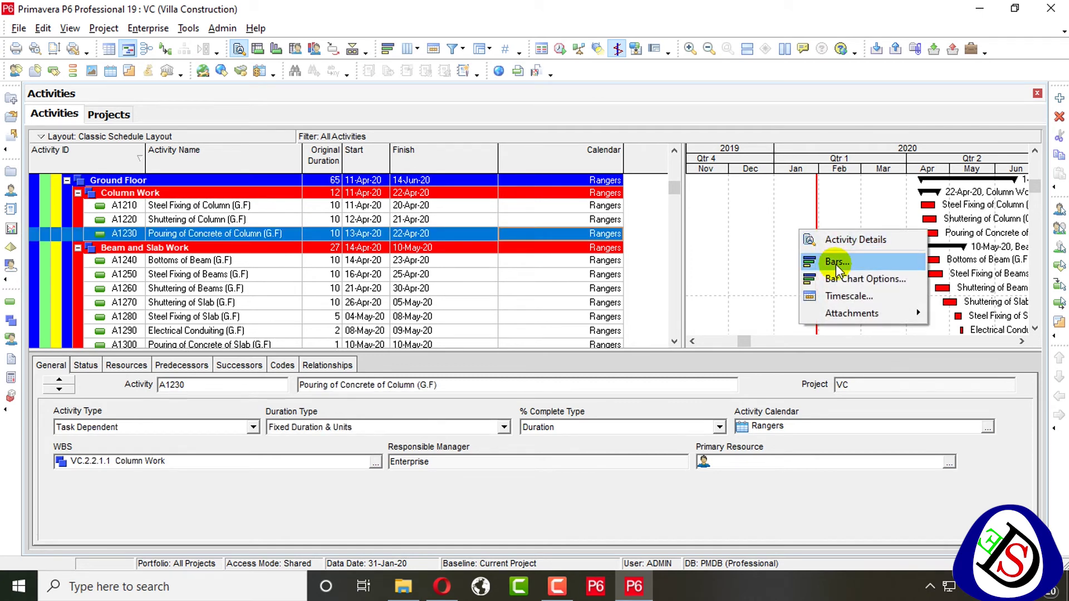
left_click(837, 278)
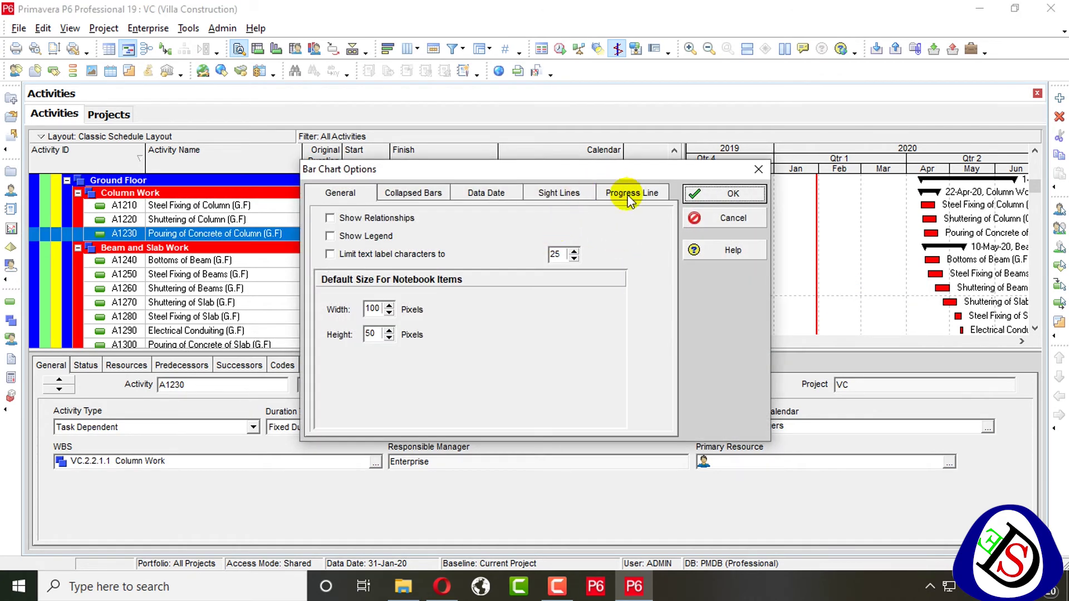
left_click(629, 194)
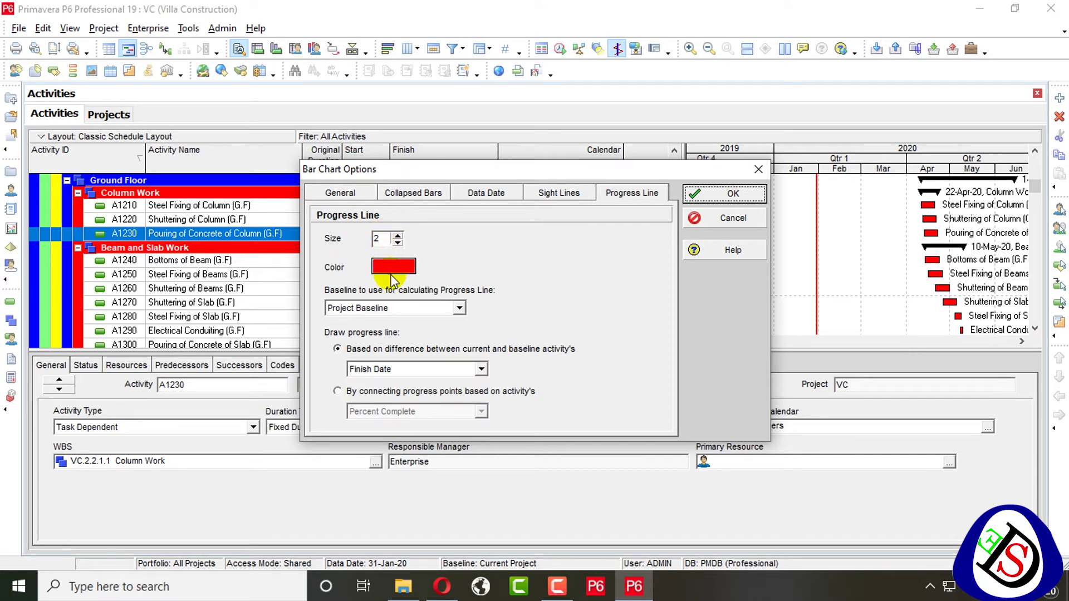
left_click(416, 306)
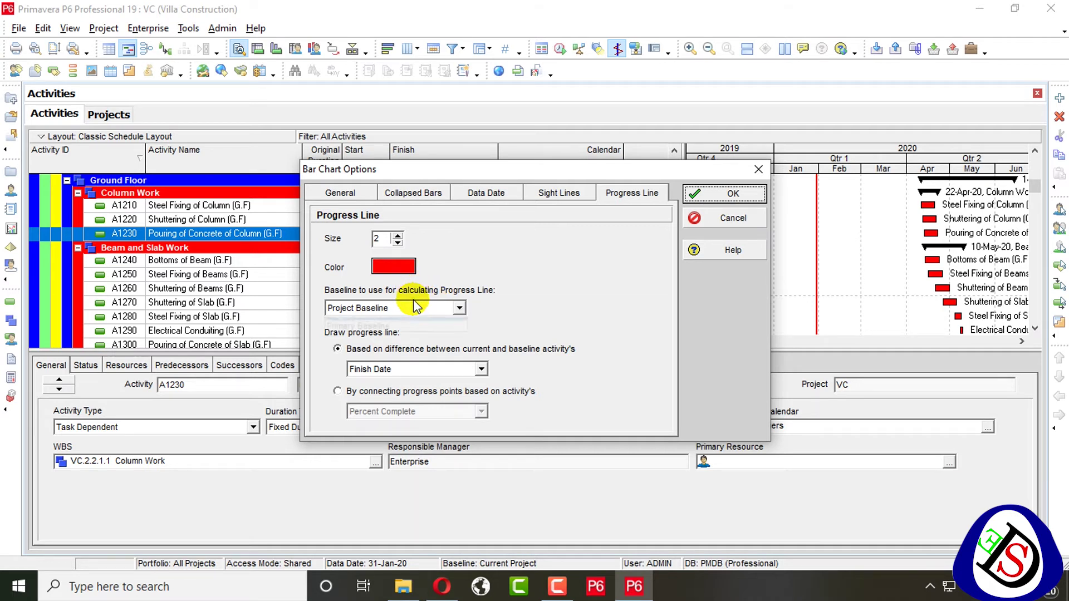
left_click(416, 306)
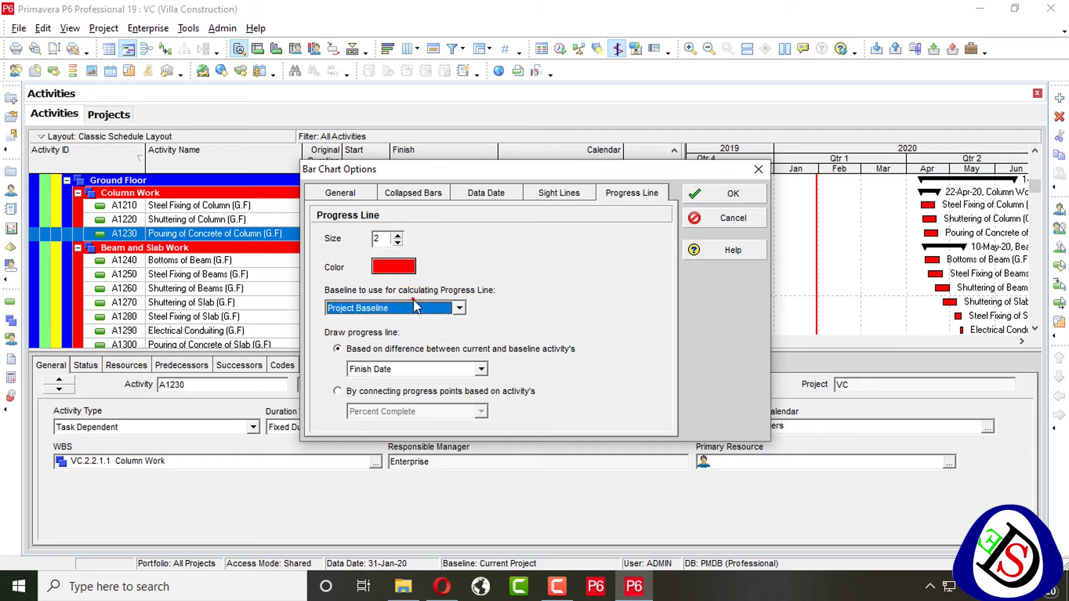
left_click(415, 306)
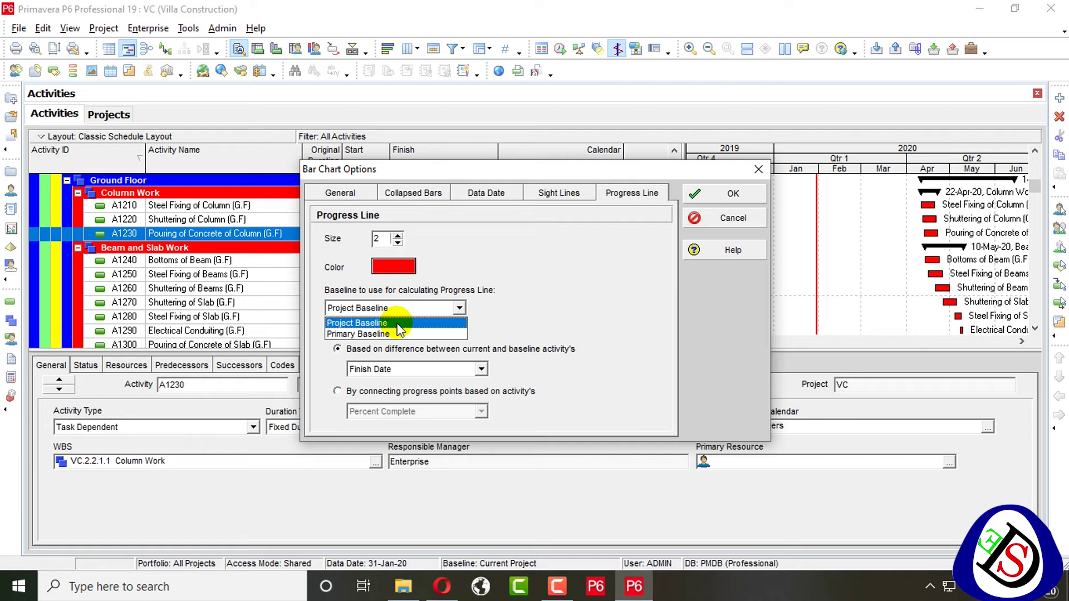
left_click(504, 277)
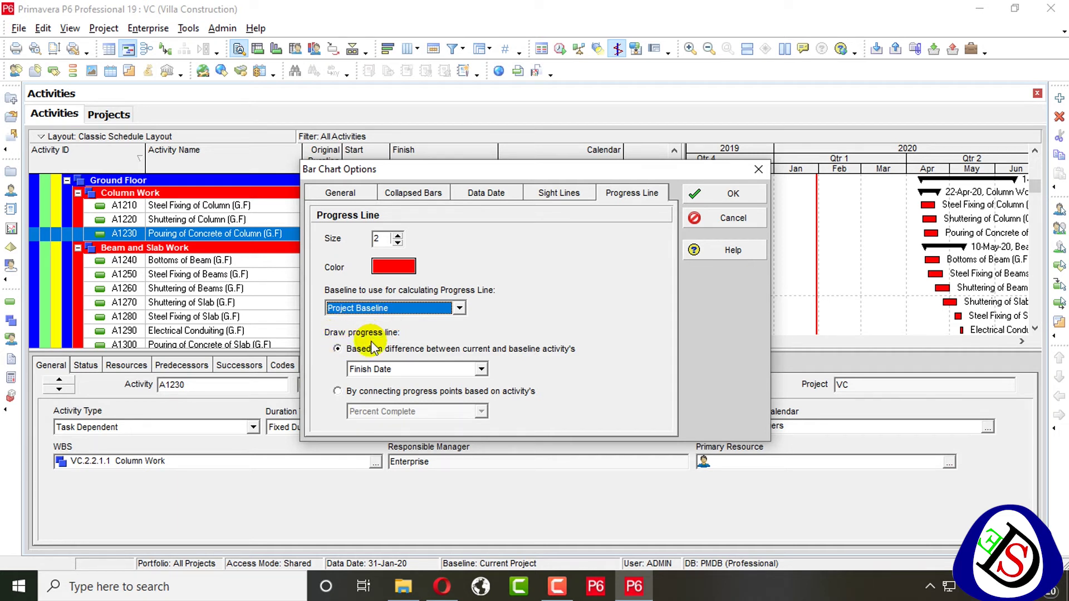
Step: Review the date choices for drawing the progress line from the difference between current and baseline activities, keeping Finish Date
left_click(381, 369)
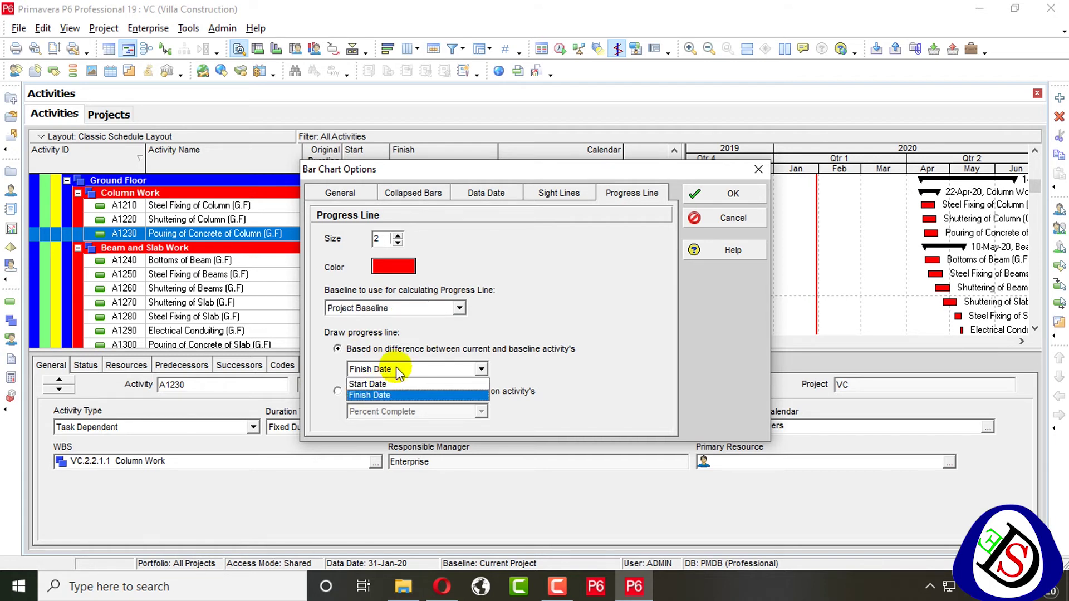
left_click(479, 301)
left_click(413, 370)
left_click(402, 395)
left_click(404, 369)
left_click(402, 395)
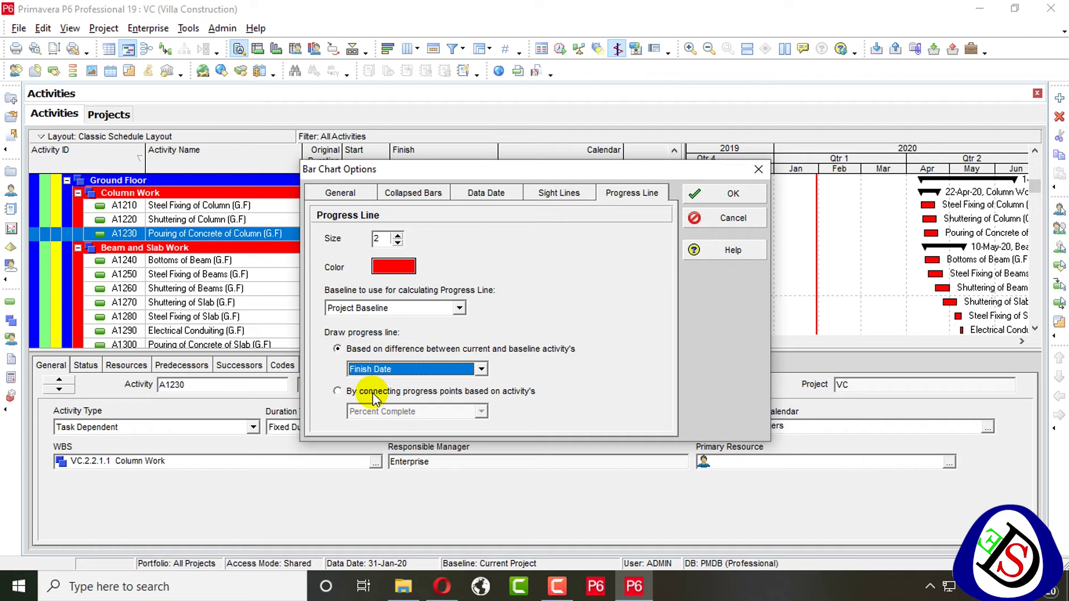
Step: Review the choices for connecting progress points, return to the difference-based drawing option, and accept the Bar Chart Options
left_click(374, 394)
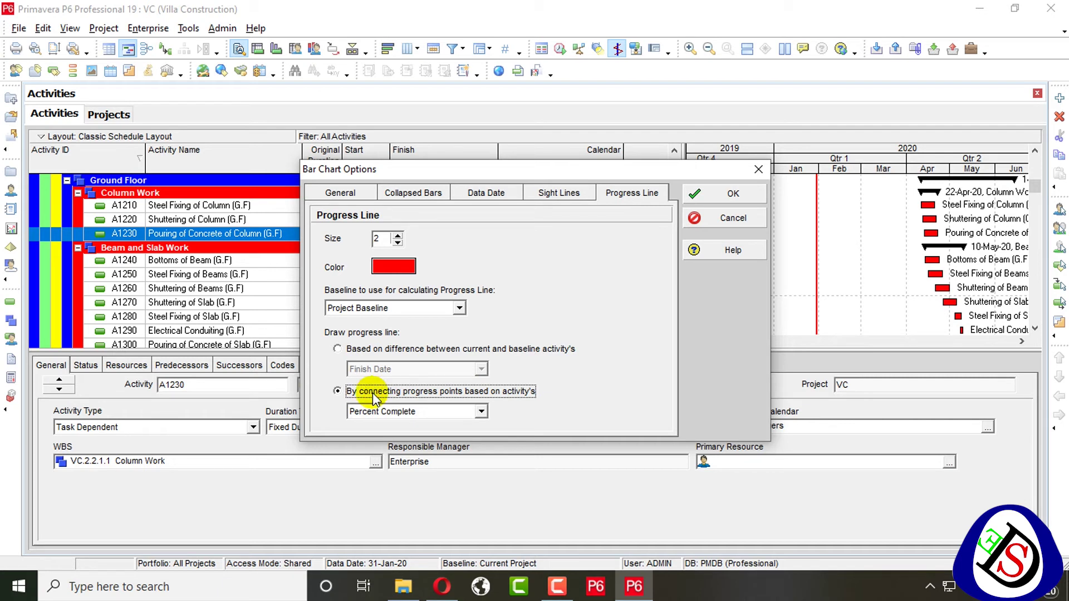
left_click(460, 417)
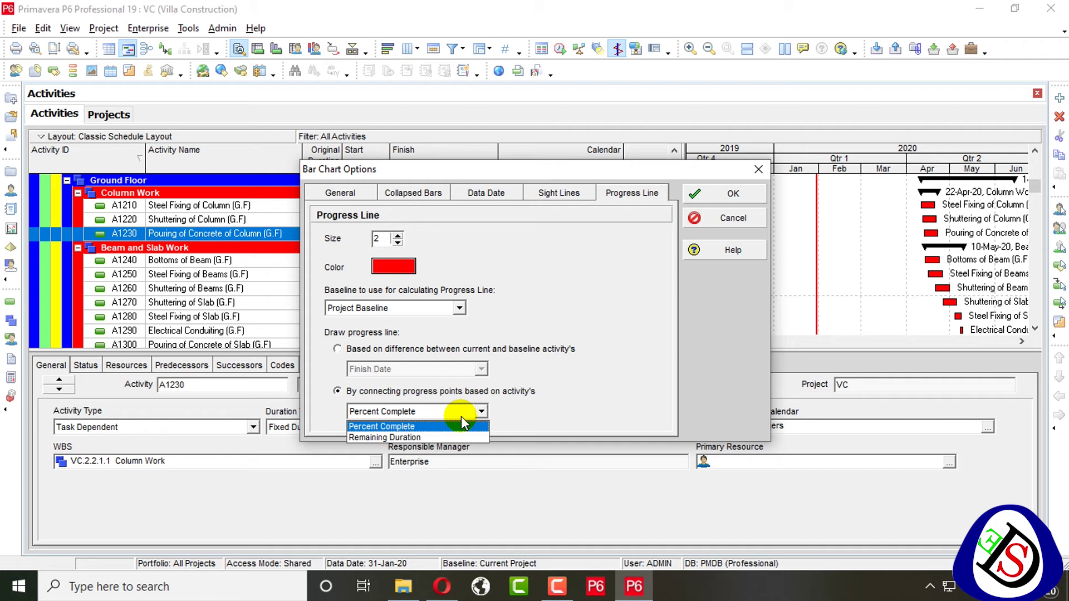
left_click(351, 350)
left_click(351, 349)
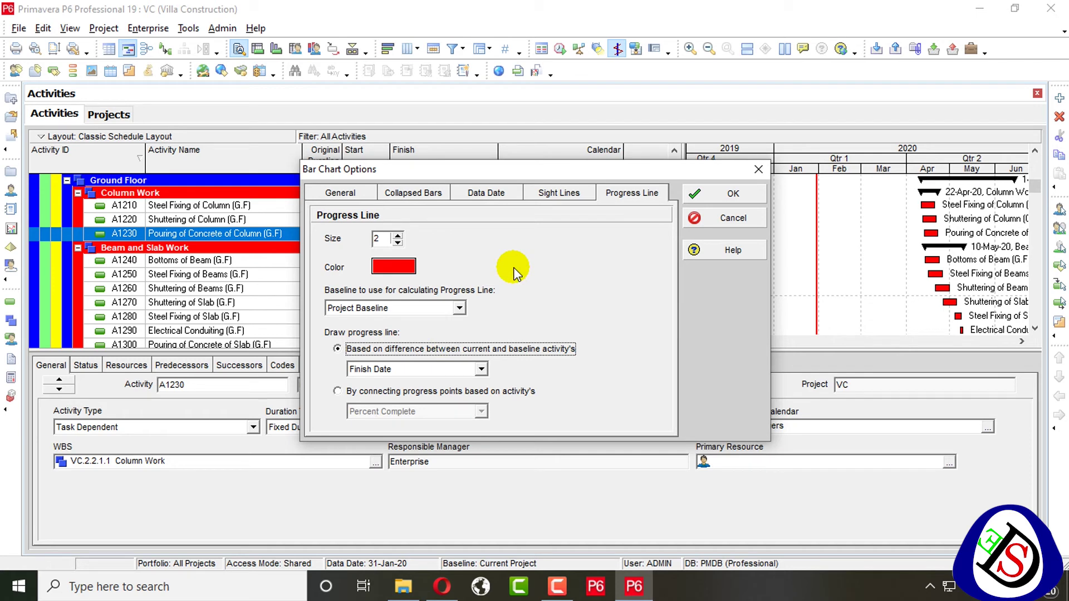
left_click(695, 195)
Step: Toggle the progress line off and on to compare the Gantt chart with and without it, leaving it displayed
left_click(618, 51)
left_click(618, 50)
left_click(618, 50)
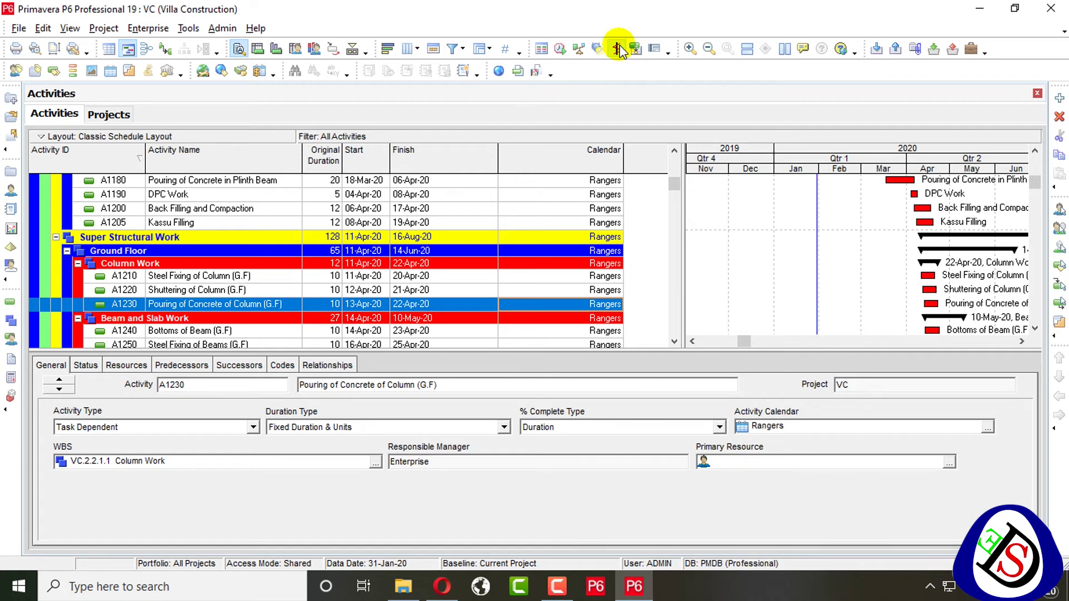
left_click(618, 50)
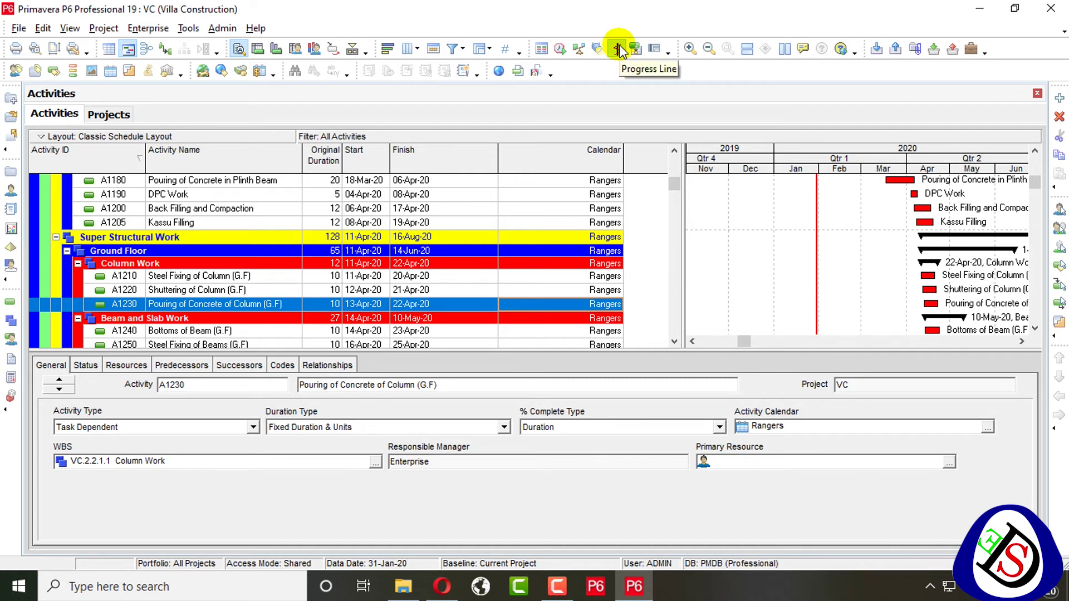
scroll(900, 279, "up", 5)
scroll(898, 240, "up", 5)
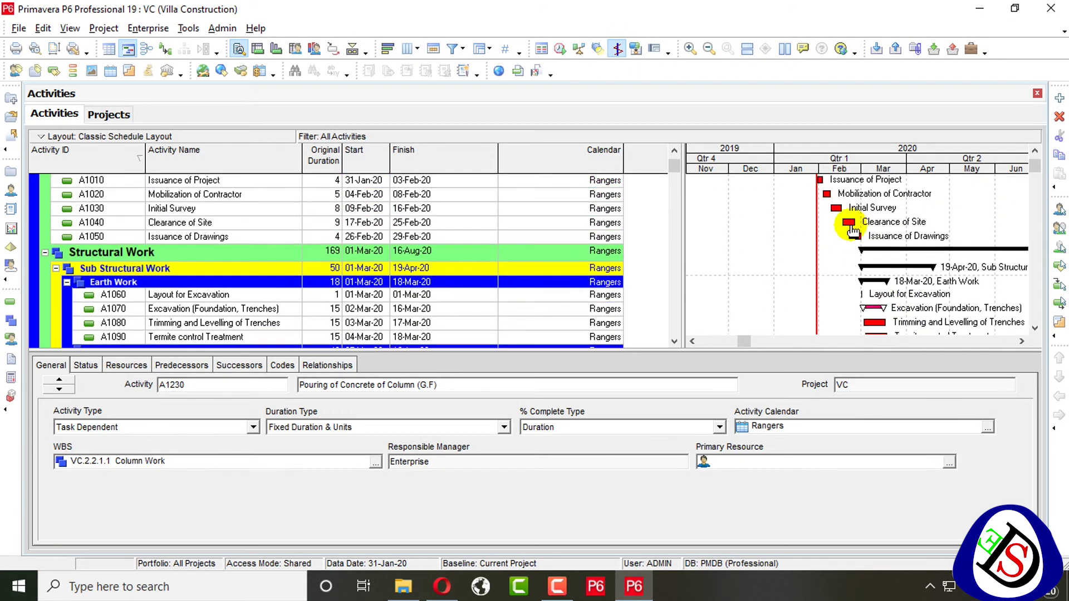
left_click(617, 50)
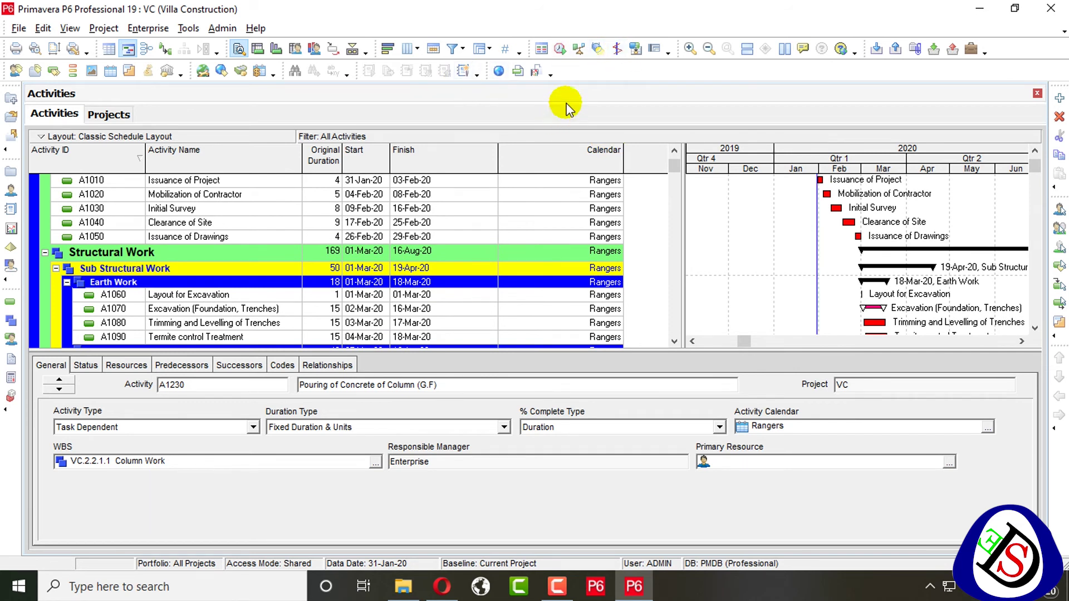
left_click(617, 50)
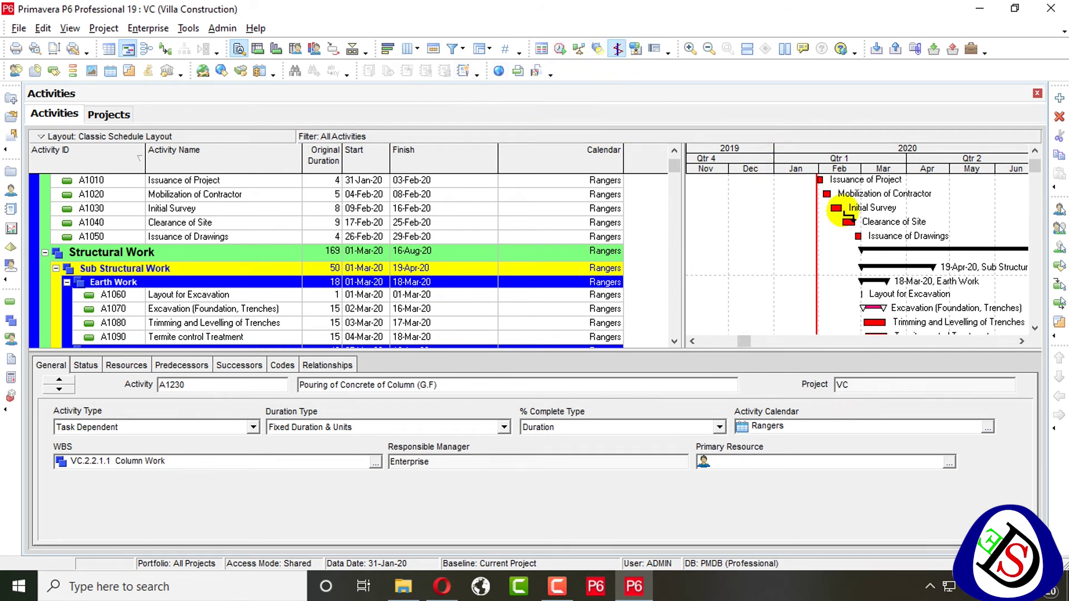
Step: Try to move the line at the data date, and turn on the progress spotlight, pulling its edge back to 31-Jan-20
left_click(818, 228)
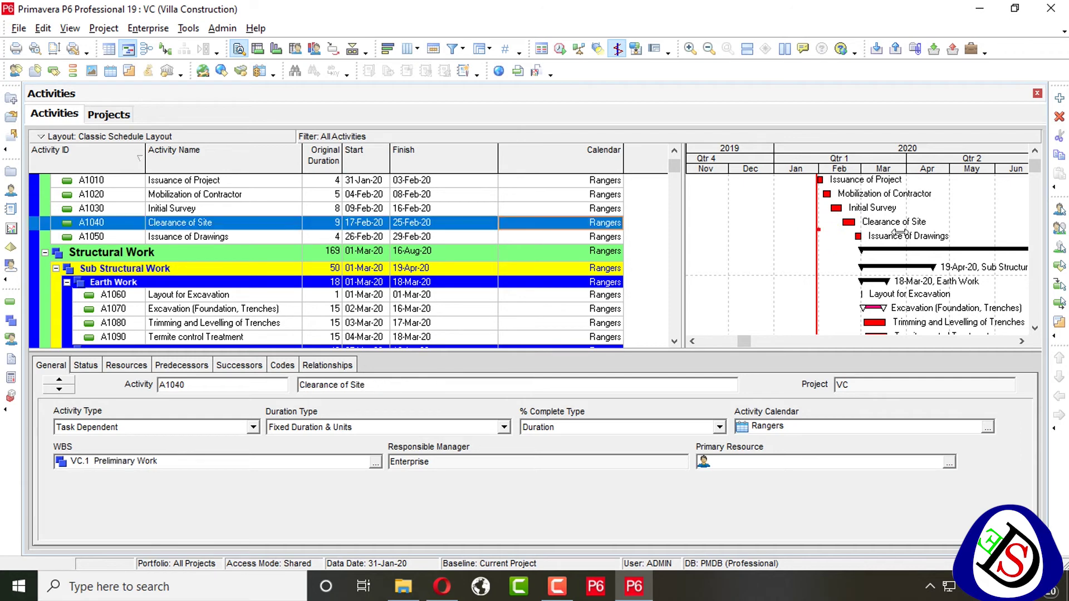
left_click_drag(818, 249, 807, 286)
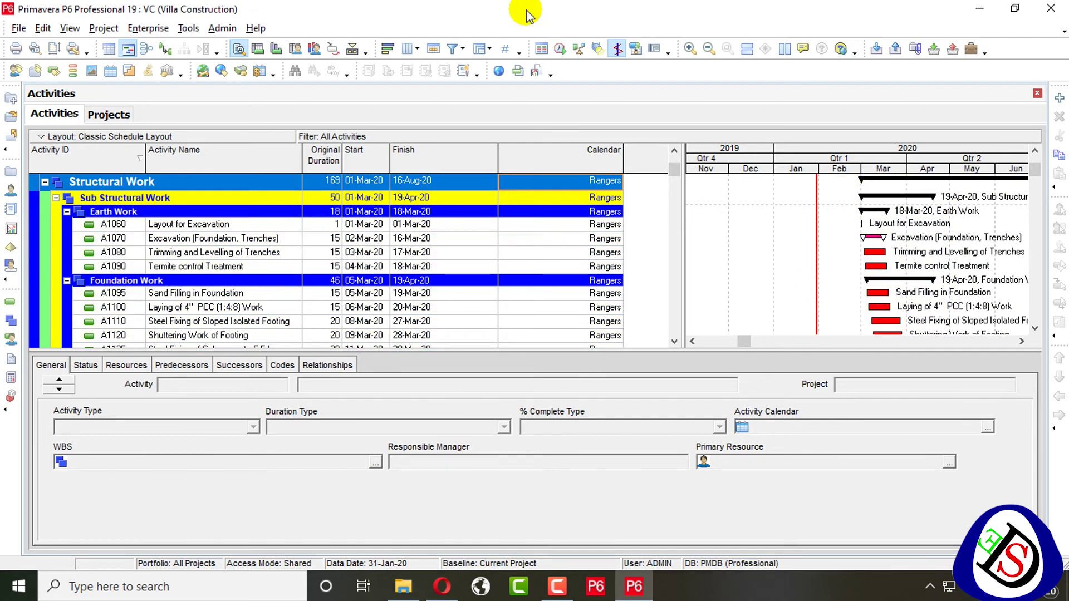
left_click(596, 48)
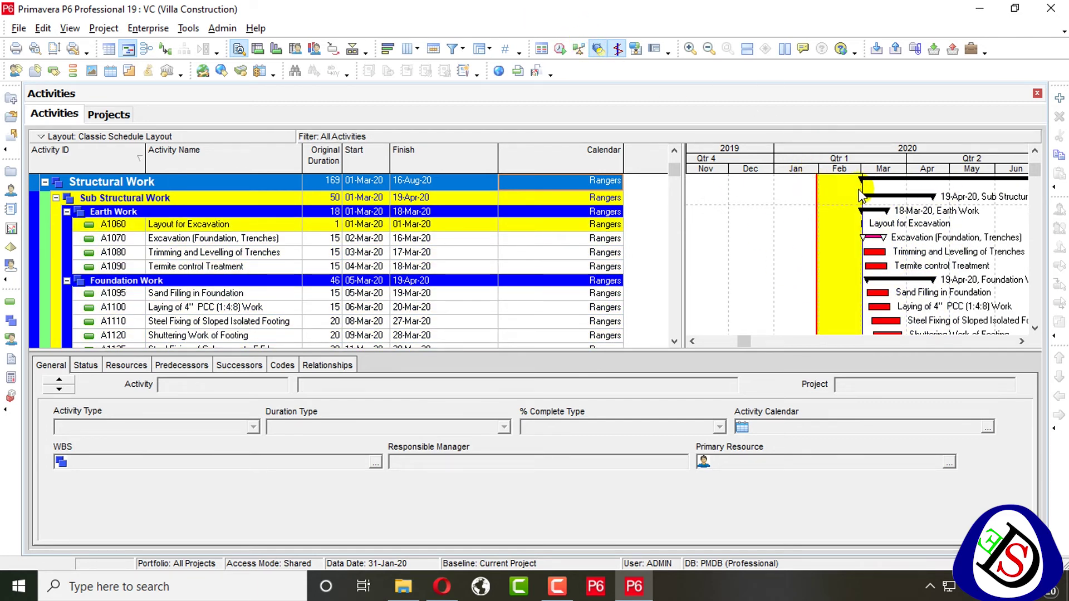
left_click_drag(862, 192, 804, 189)
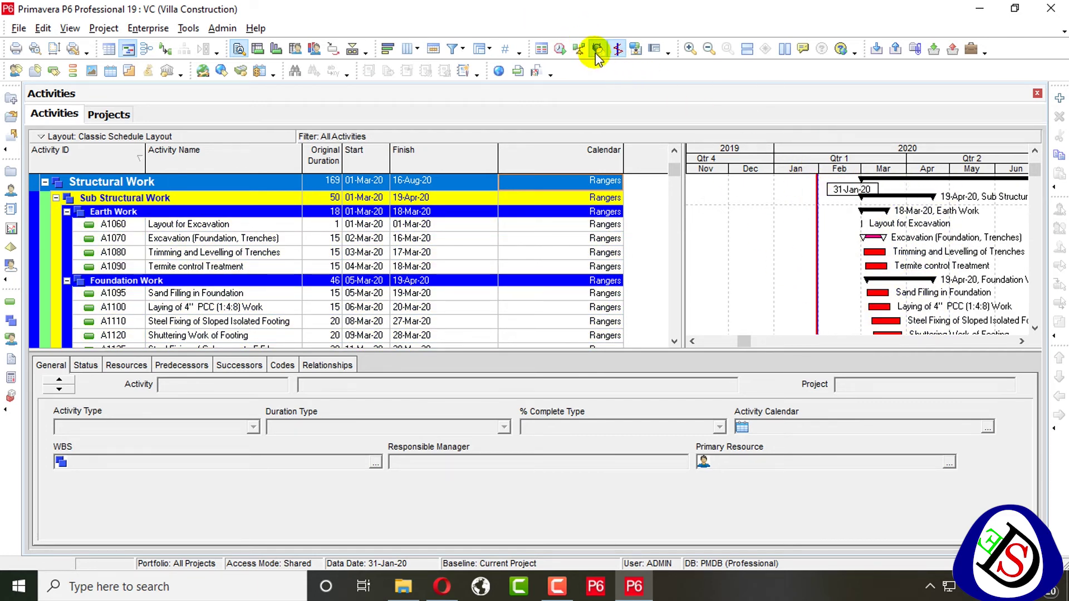
Step: Add a curtain attachment to the Gantt chart from 26-Jan-20 to 25-Apr-20 with a vertical-line fill pattern
right_click(822, 243)
mouse_move(847, 337)
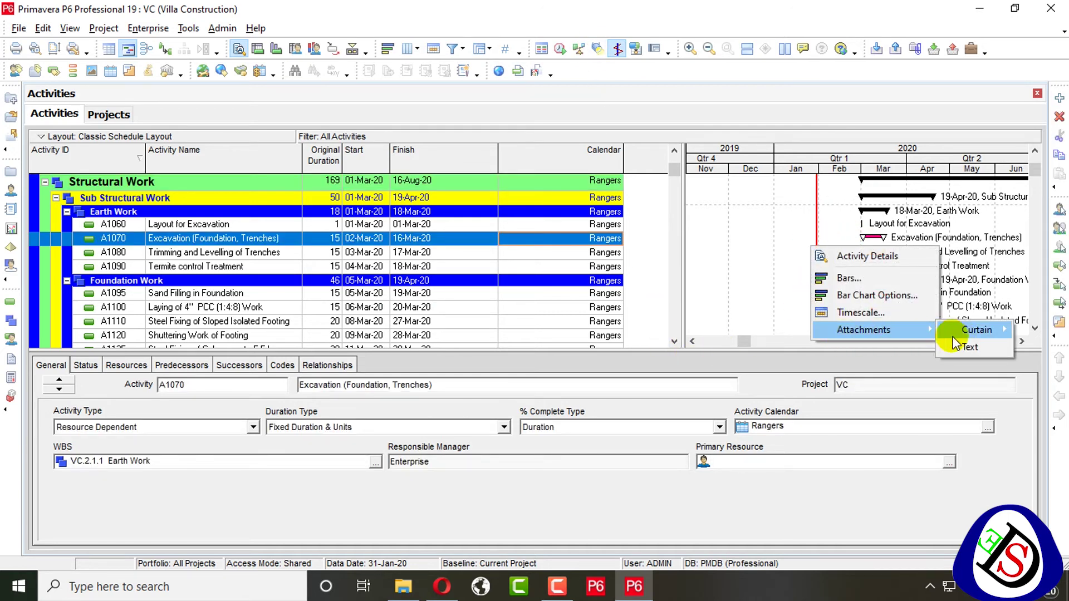
mouse_move(967, 333)
left_click(893, 335)
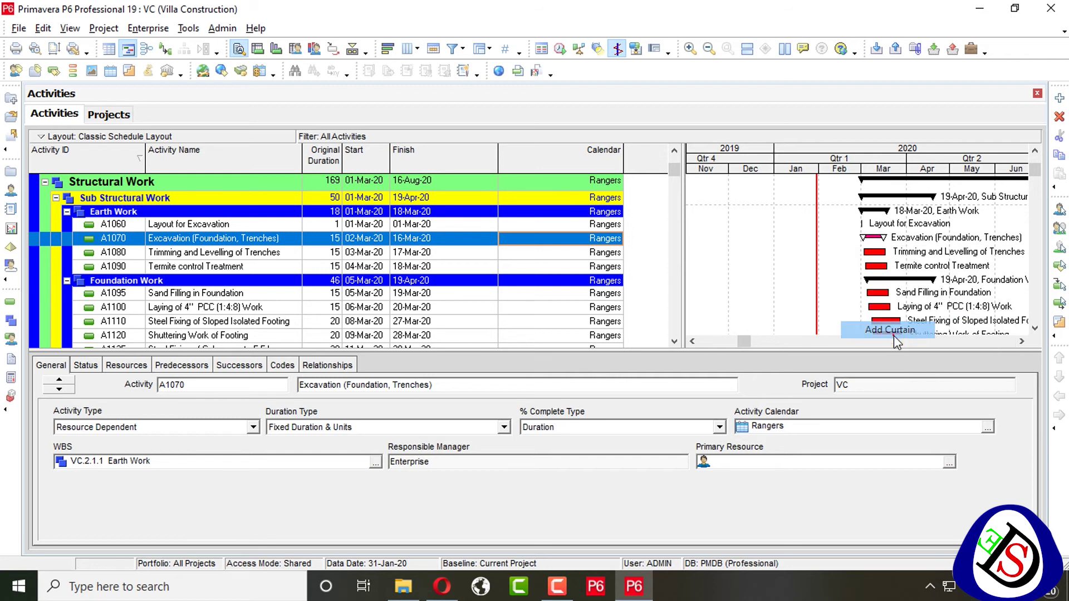
scroll(869, 328, "up", 2)
scroll(891, 287, "up", 2)
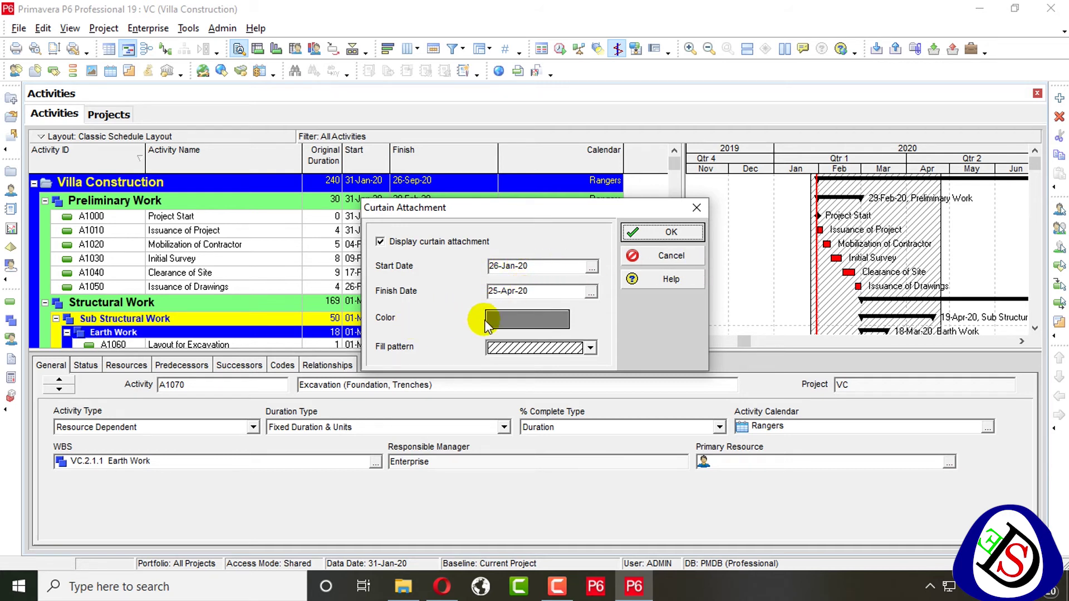
left_click(579, 351)
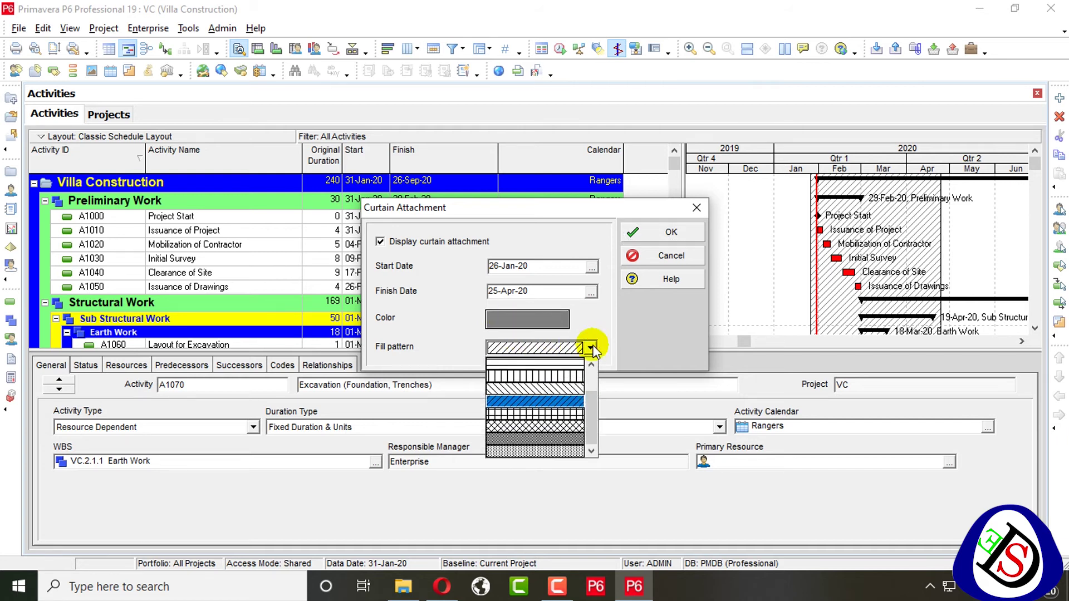
left_click(577, 376)
left_click(661, 234)
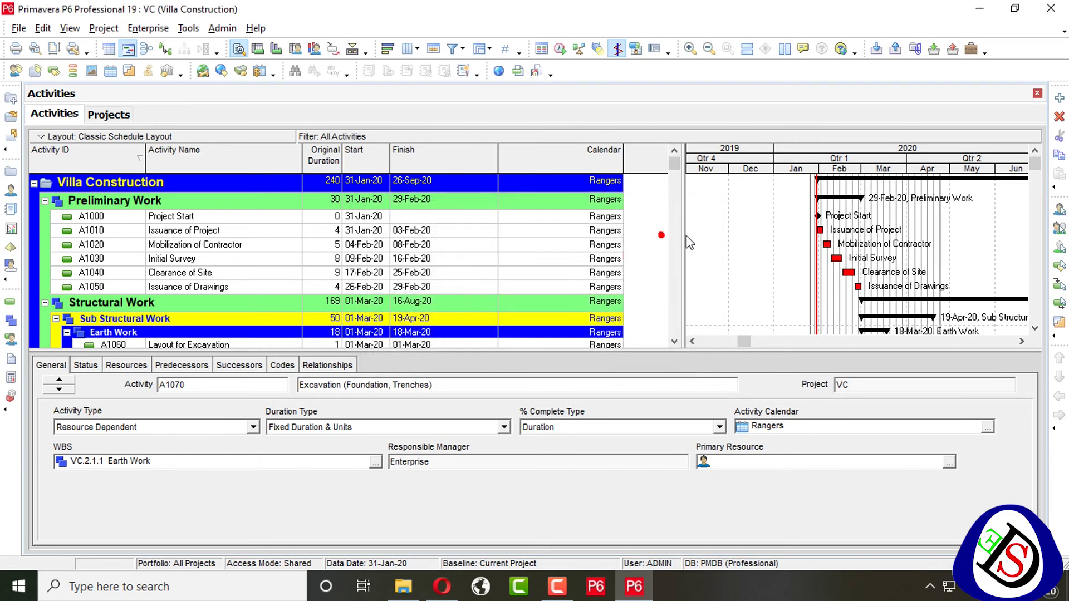
Step: Change the curtain attachment's fill pattern to diagonal hatching
right_click(845, 232)
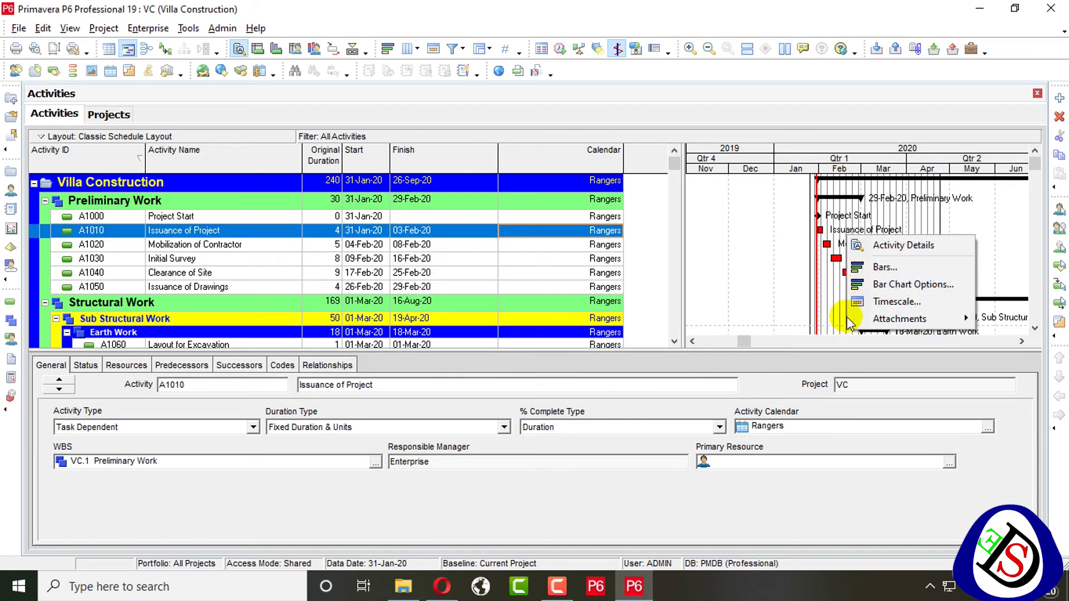
scroll(834, 306, "down", 5)
double_click(823, 306)
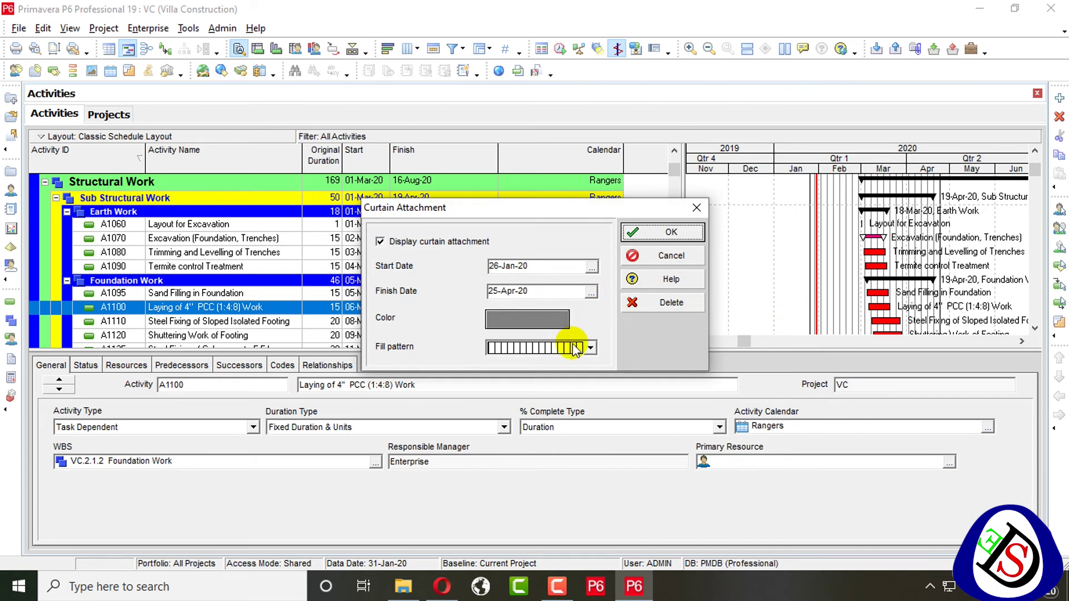
left_click(576, 348)
left_click(554, 402)
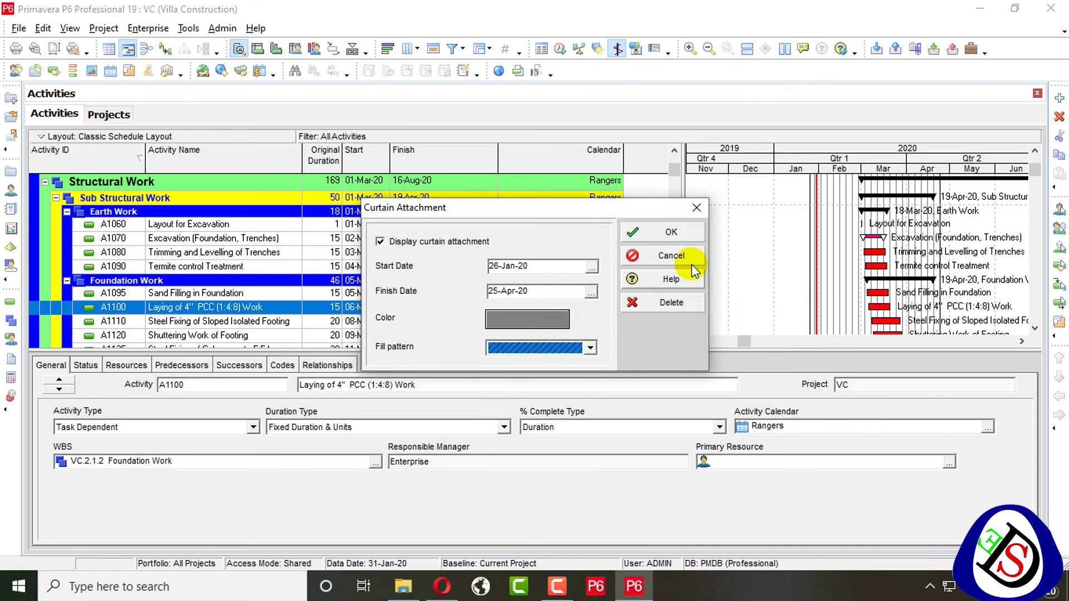
left_click(700, 231)
right_click(871, 224)
left_click(858, 251)
double_click(859, 252)
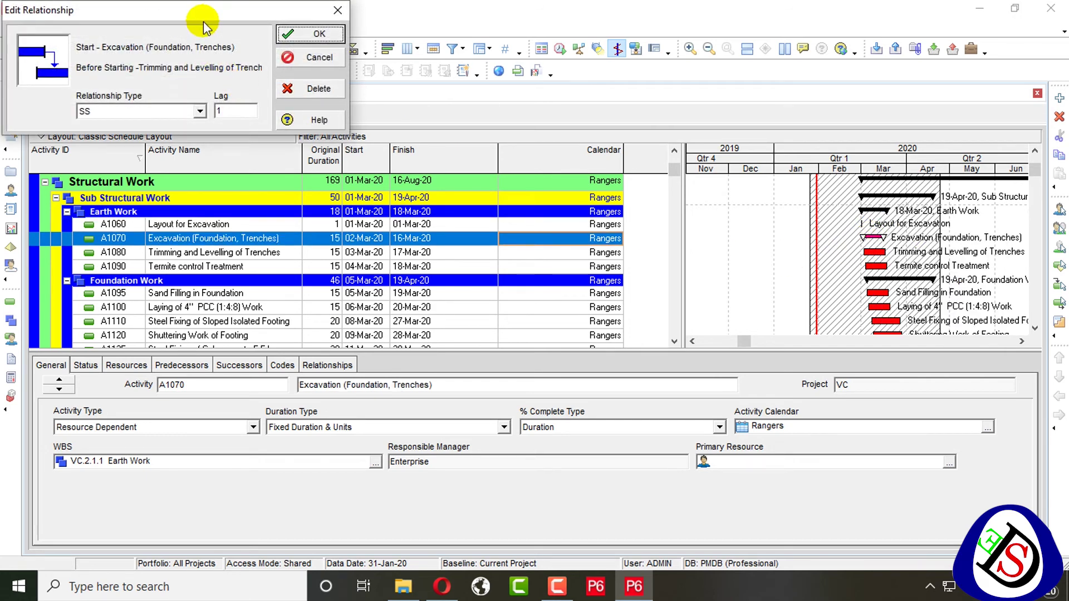
left_click_drag(203, 20, 242, 106)
left_click(367, 93)
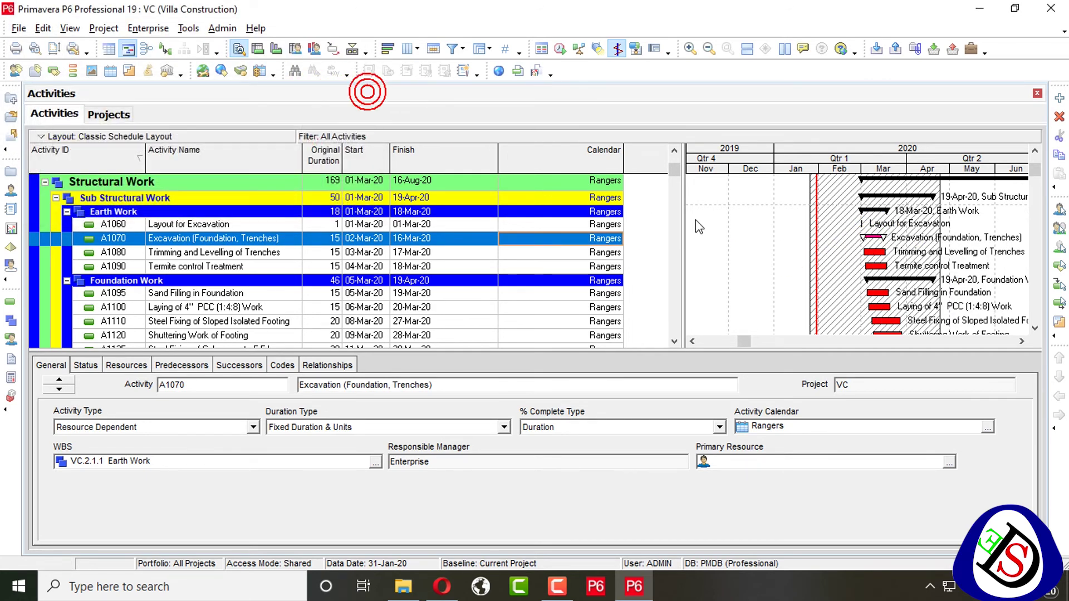
Step: Set the curtain attachment's color to bright pink
double_click(816, 246)
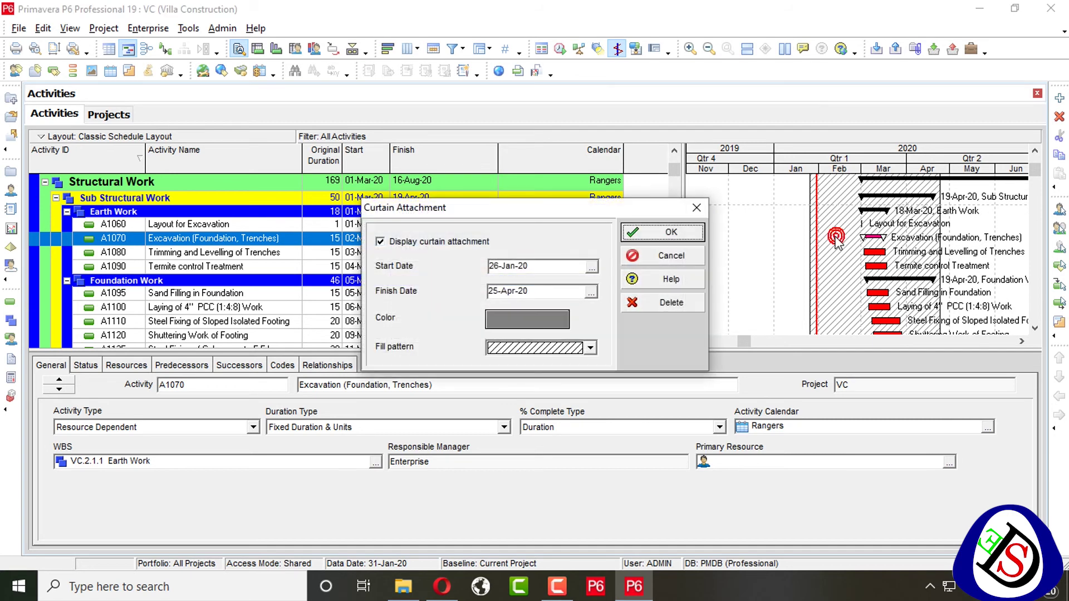
left_click(566, 315)
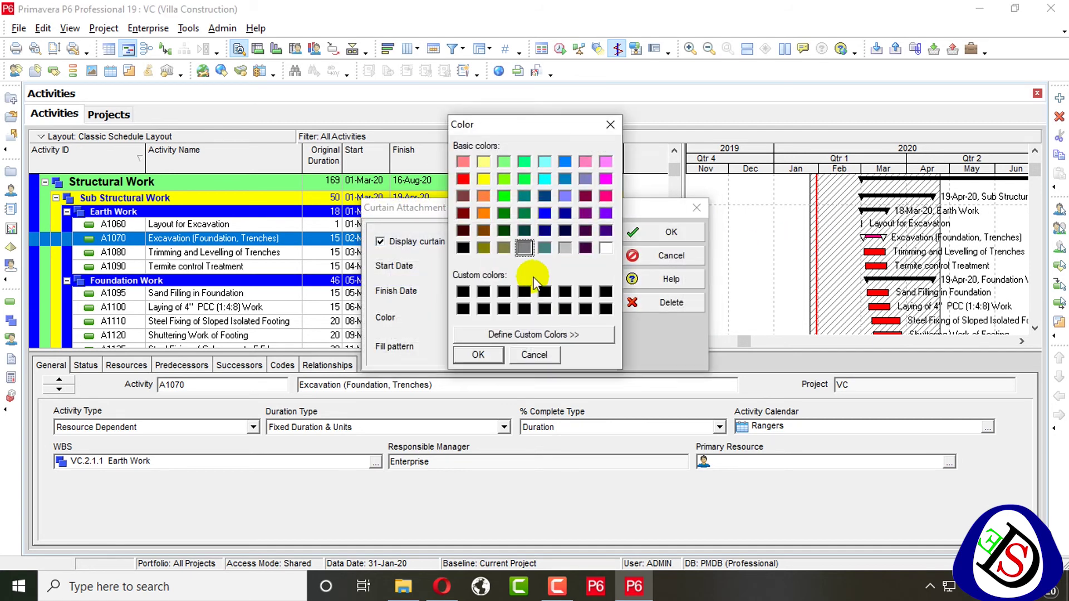
left_click(607, 196)
left_click(479, 355)
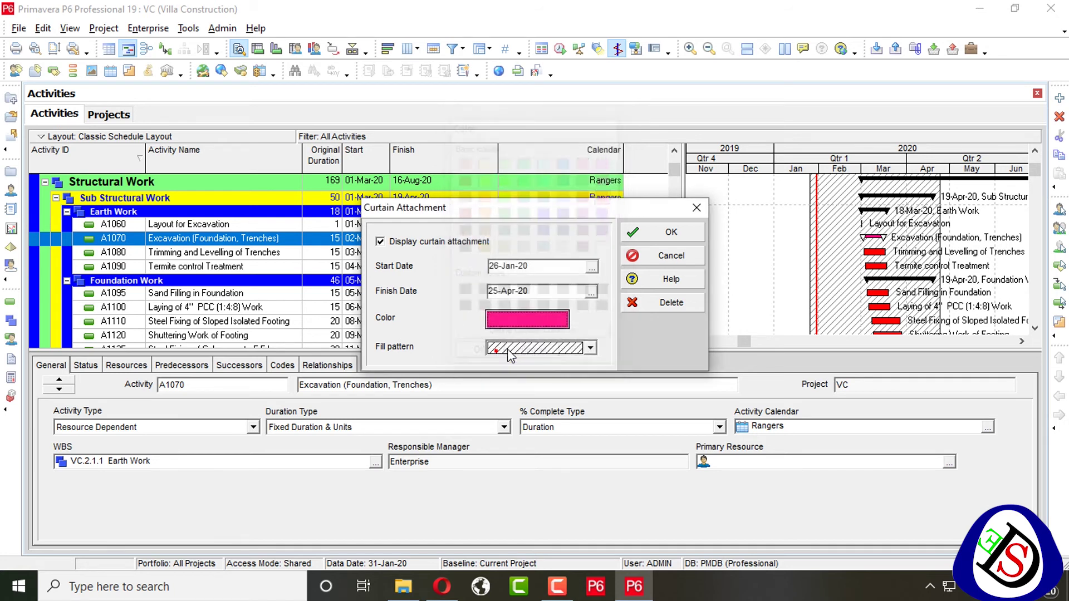
left_click(645, 245)
Step: Check the curtain's finish date calendar without changing the date, and turn off the display of the curtain attachment
left_click(842, 272)
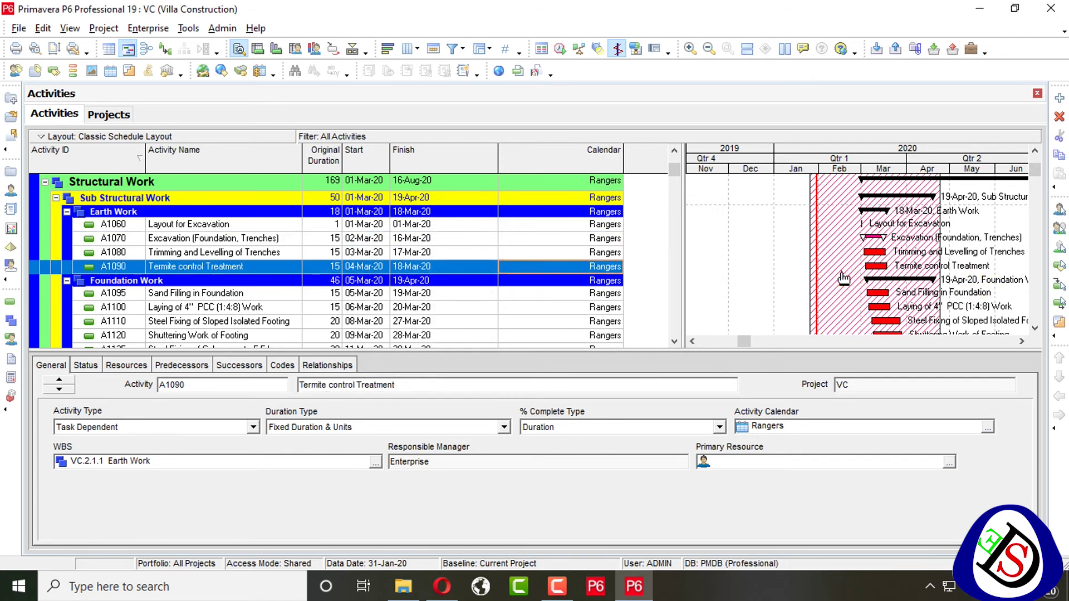
double_click(844, 278)
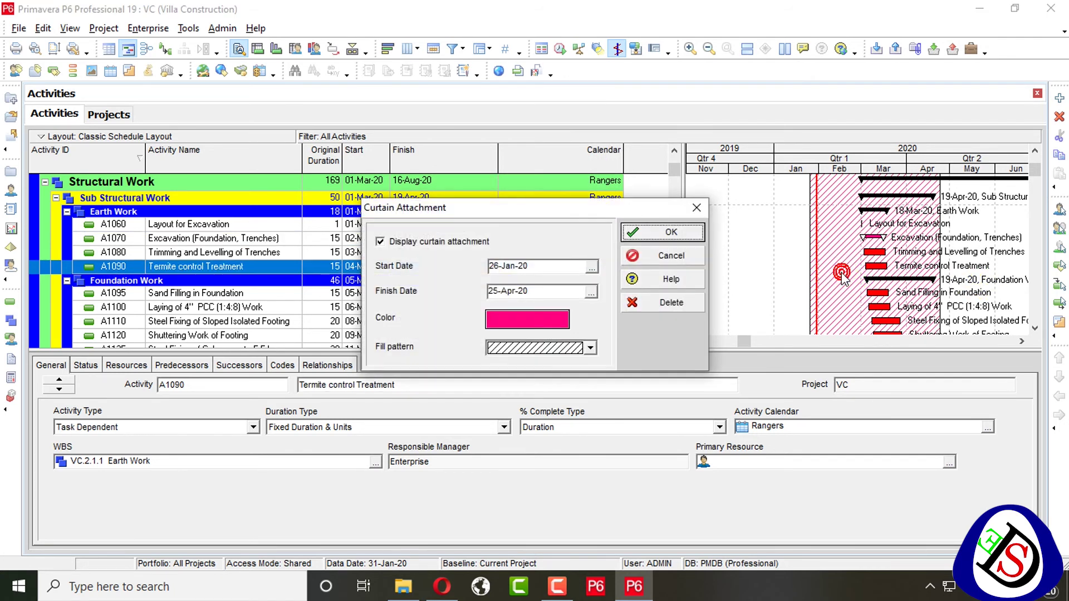
left_click(591, 294)
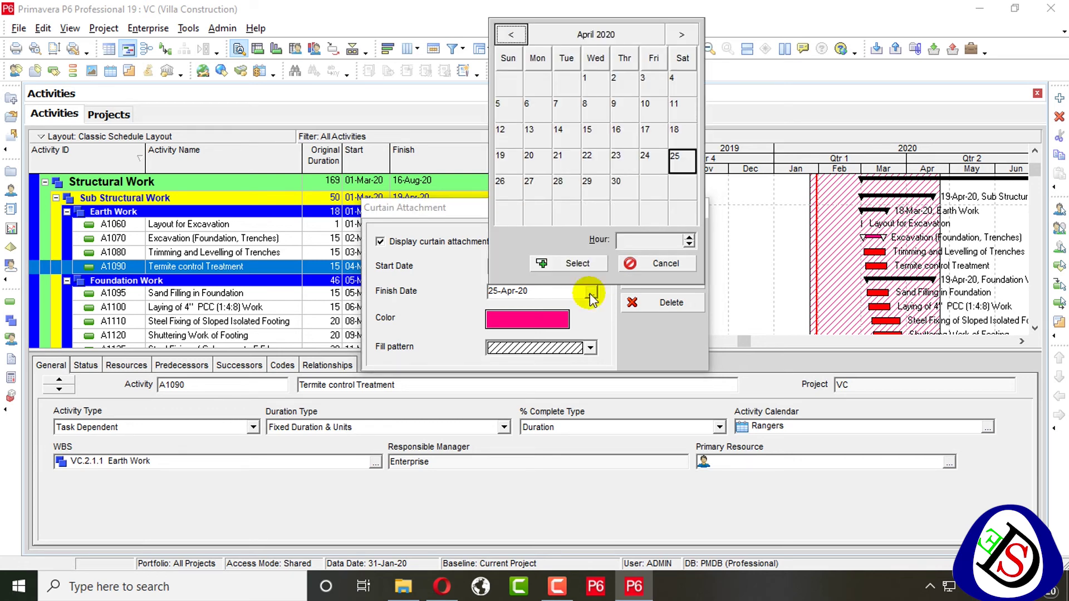
left_click(651, 270)
left_click(468, 241)
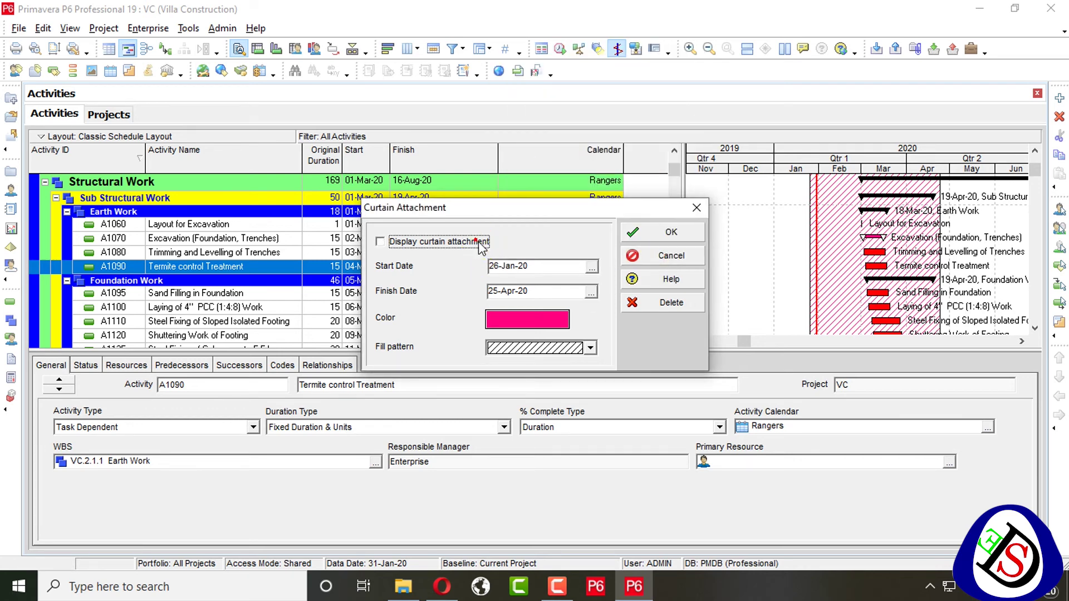
left_click(683, 233)
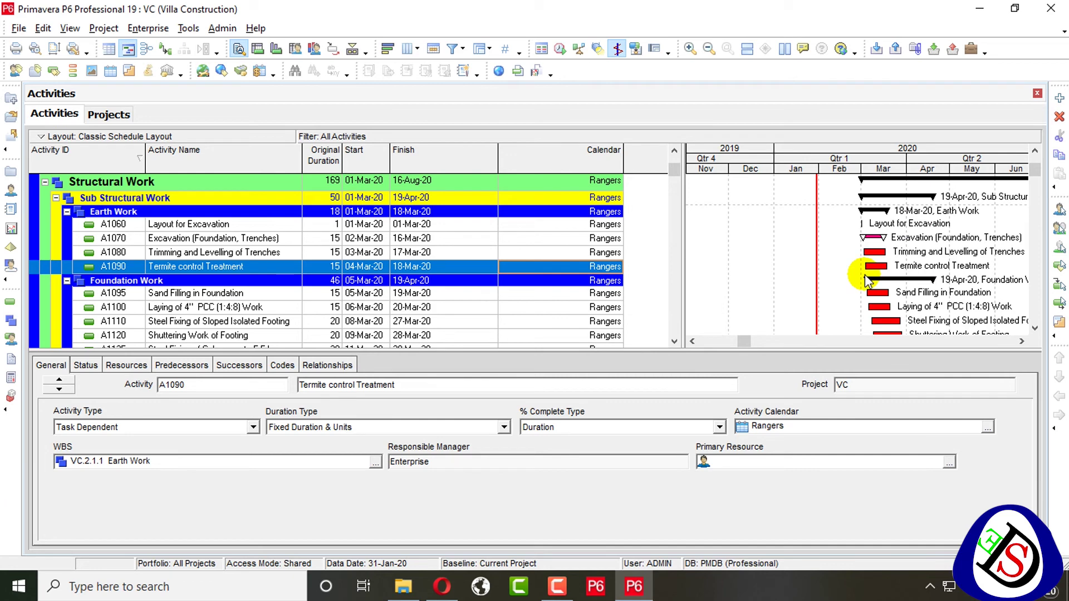
Step: Show all curtain attachments on the Gantt chart again
scroll(826, 271, "up", 1)
right_click(826, 267)
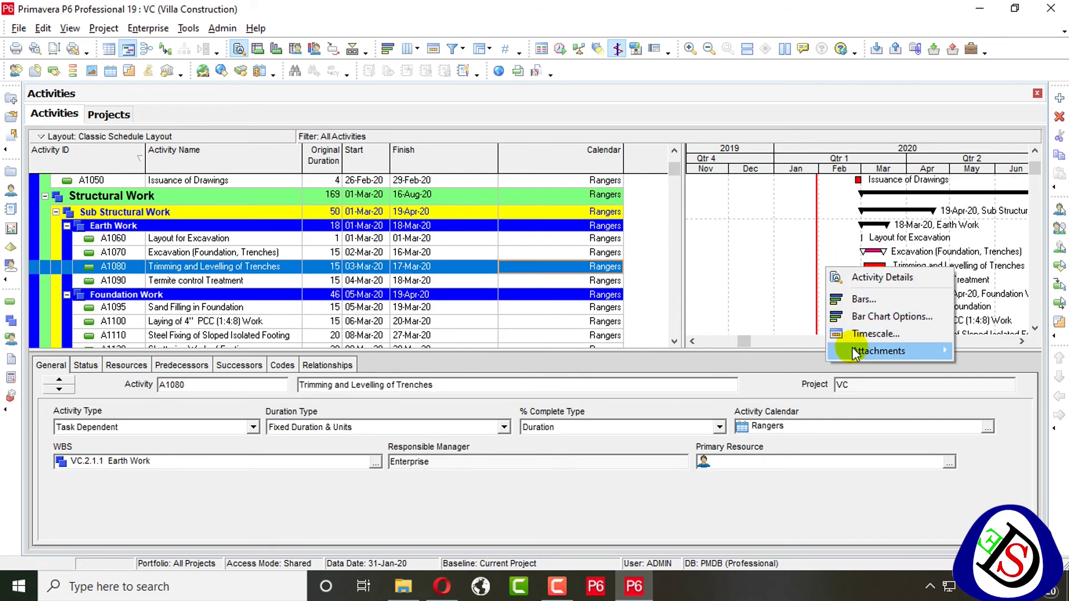
mouse_move(938, 349)
mouse_move(974, 355)
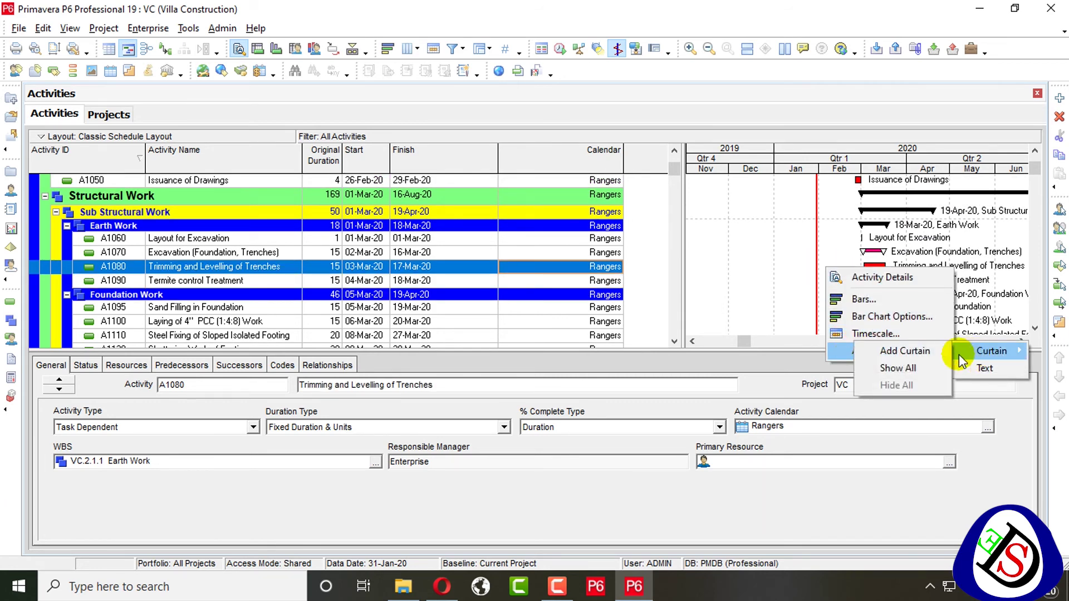
left_click(911, 362)
Step: Hide all curtain attachments on the Gantt chart
right_click(857, 304)
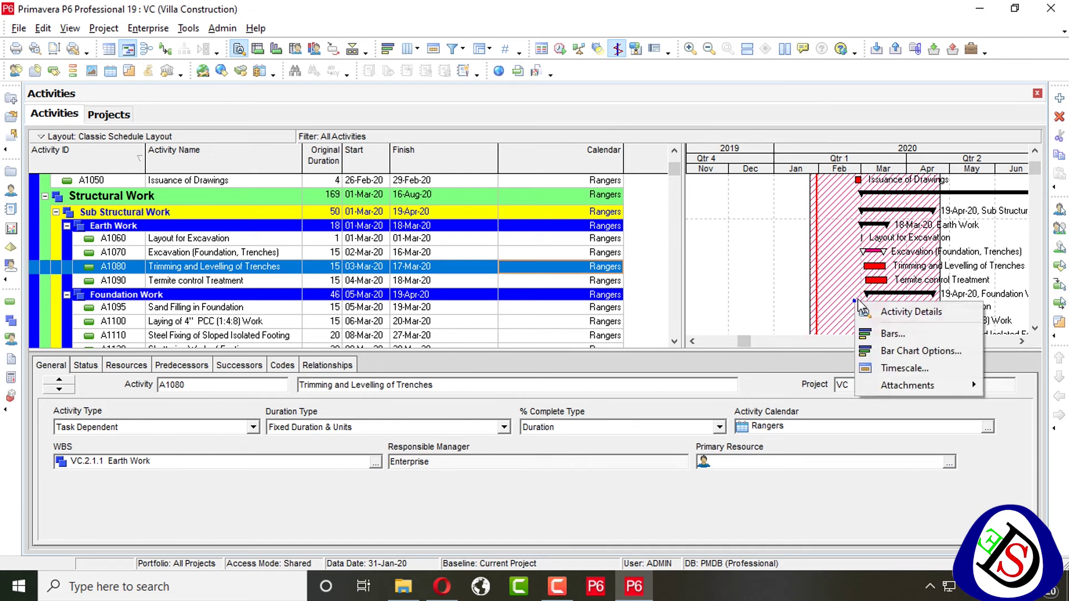
mouse_move(946, 385)
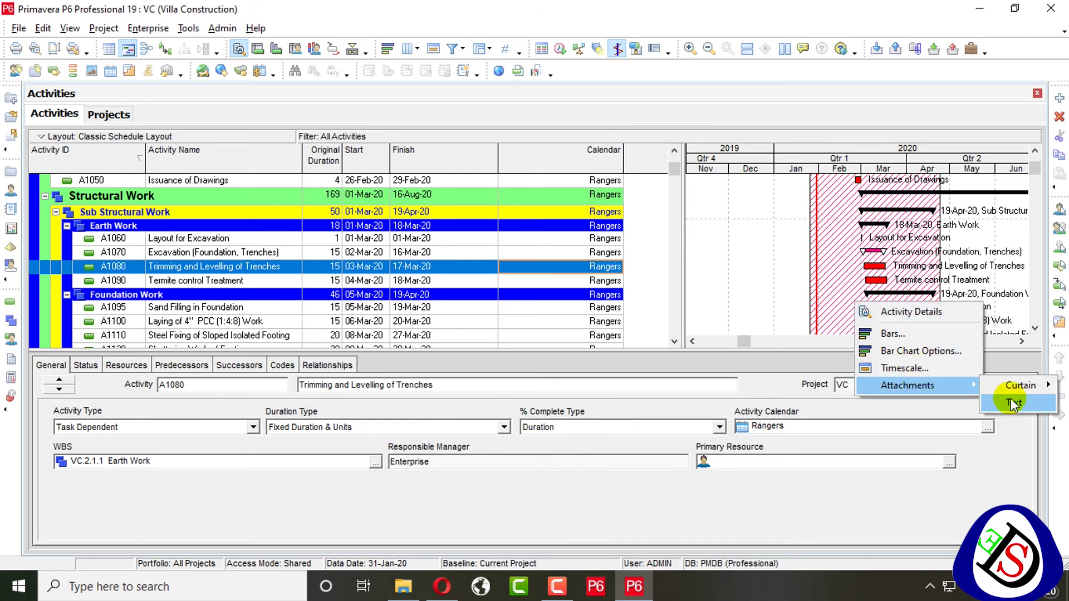
mouse_move(1024, 386)
left_click(938, 386)
left_click(692, 303)
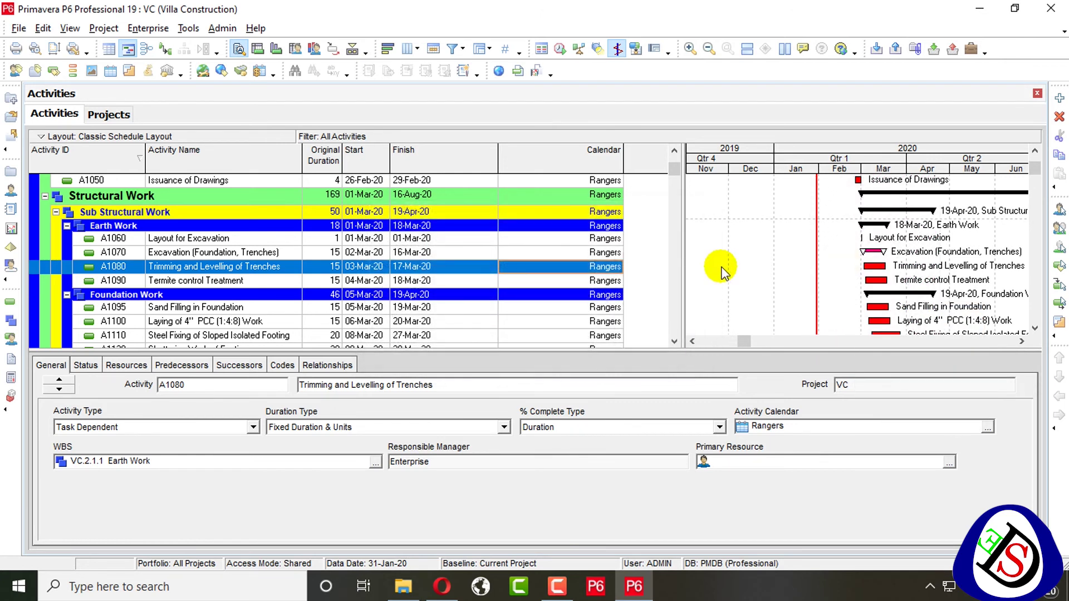
Step: Try to show all curtain attachments on the Gantt chart again
right_click(830, 225)
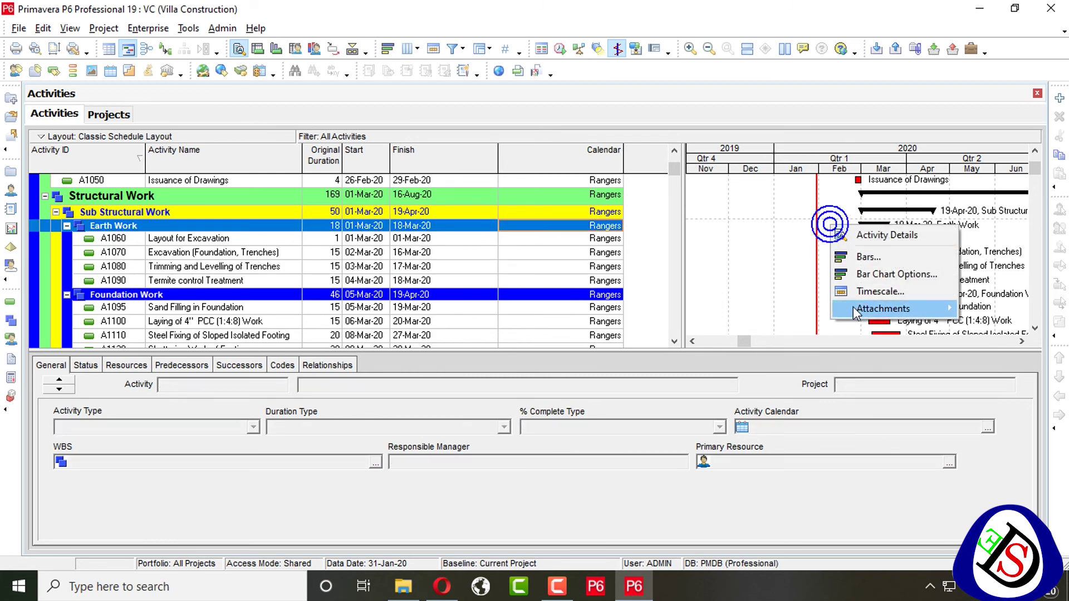
left_click(857, 309)
mouse_move(999, 308)
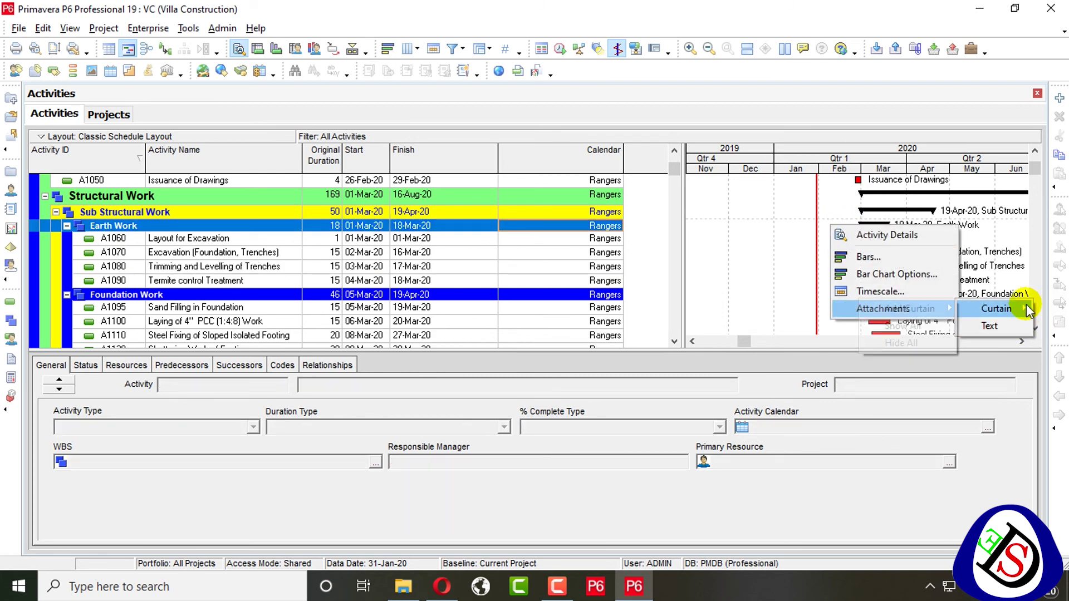
left_click(945, 327)
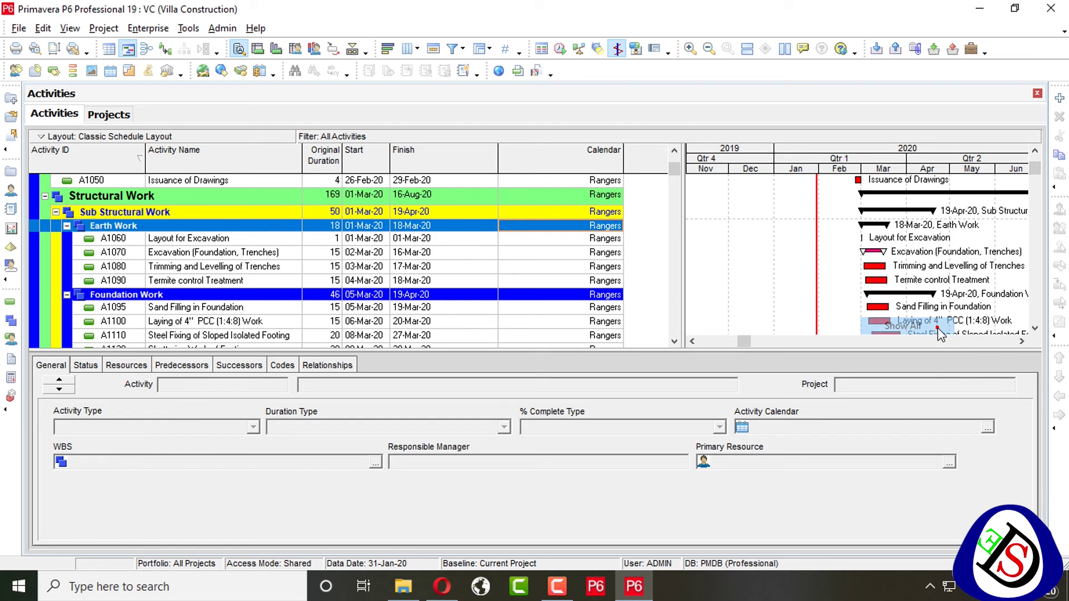
right_click(836, 243)
left_click(893, 313)
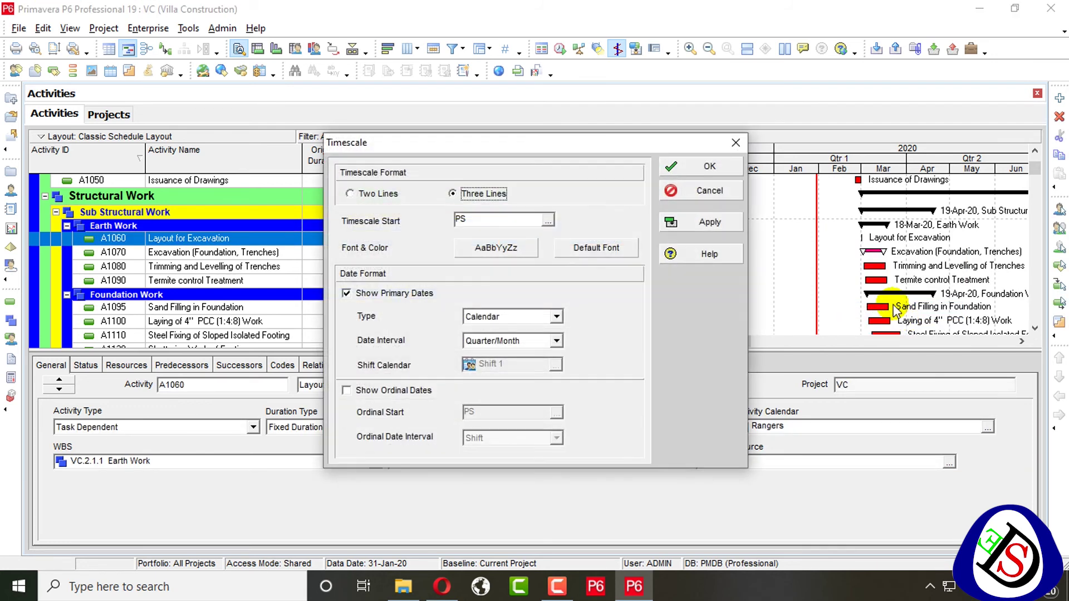
left_click(746, 142)
Step: Add a text attachment reading "ABC" to activity A1050, Issuance of Drawings, keeping the default font
right_click(812, 182)
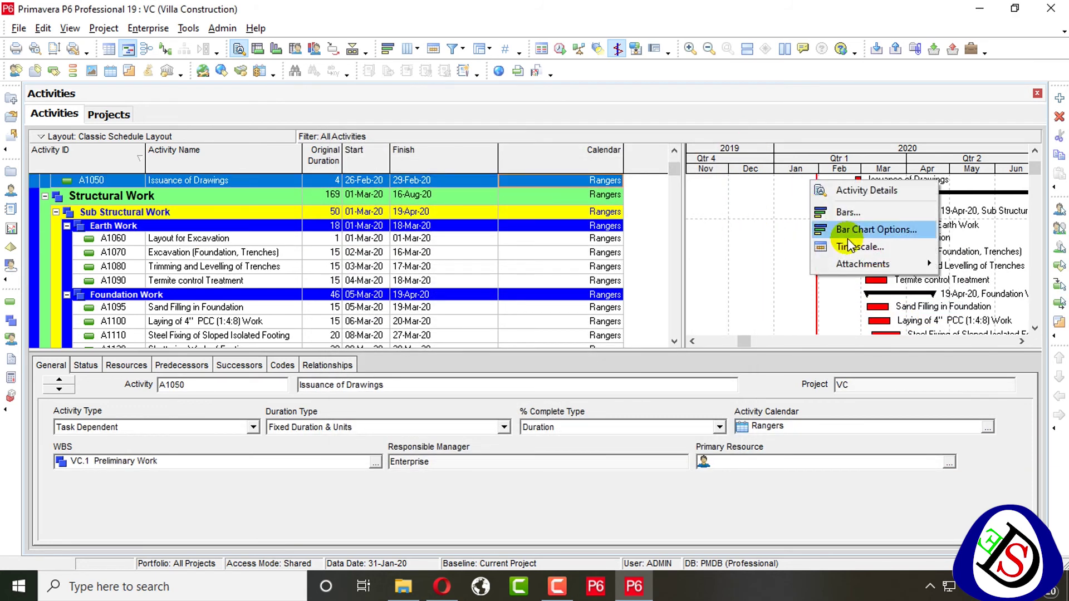
mouse_move(886, 262)
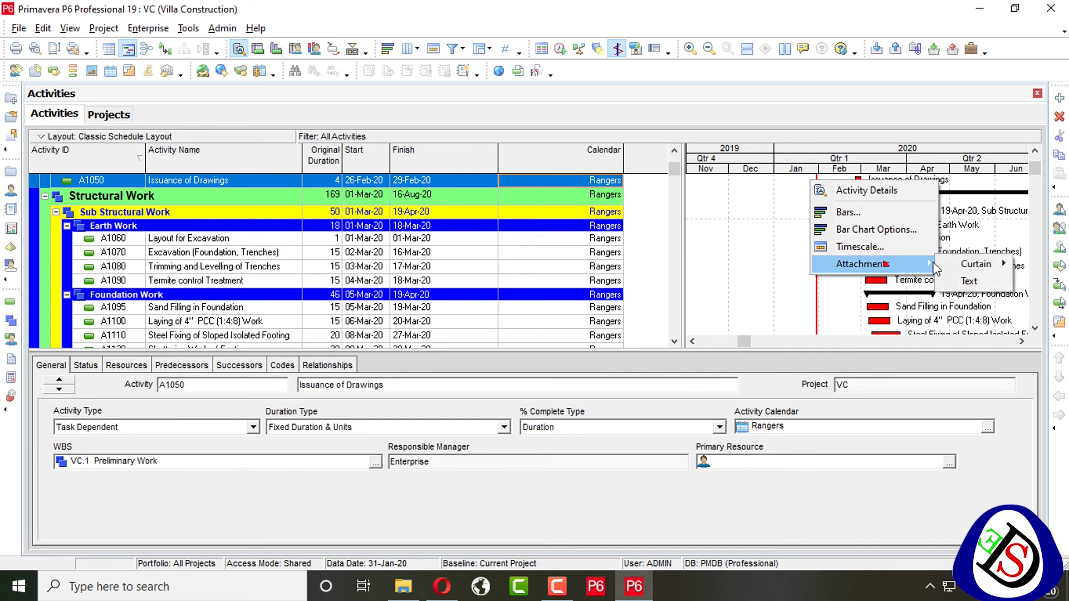
left_click(972, 280)
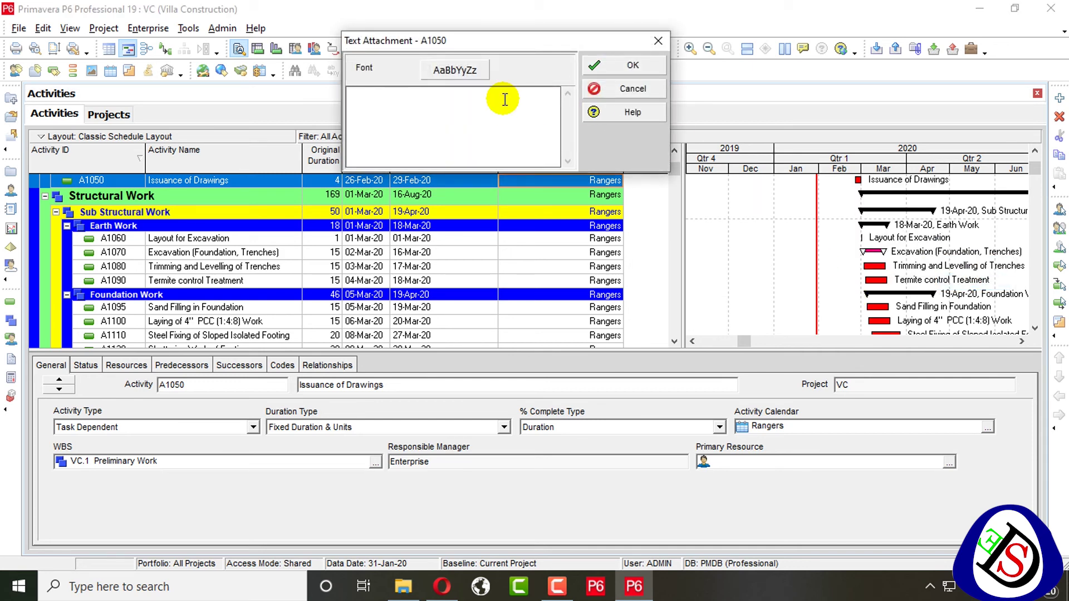
type("a")
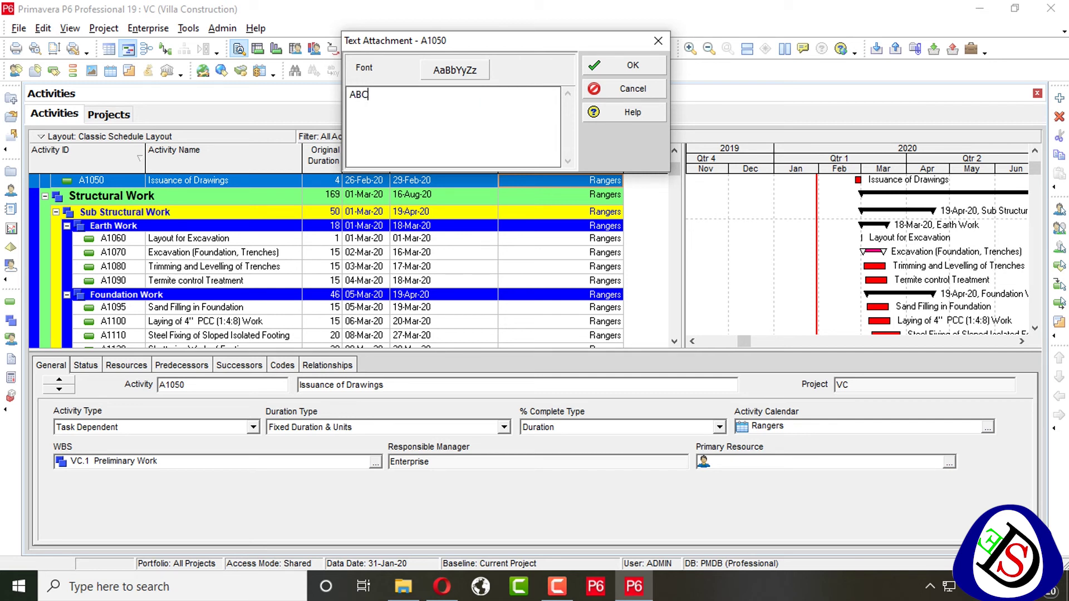
left_click(455, 70)
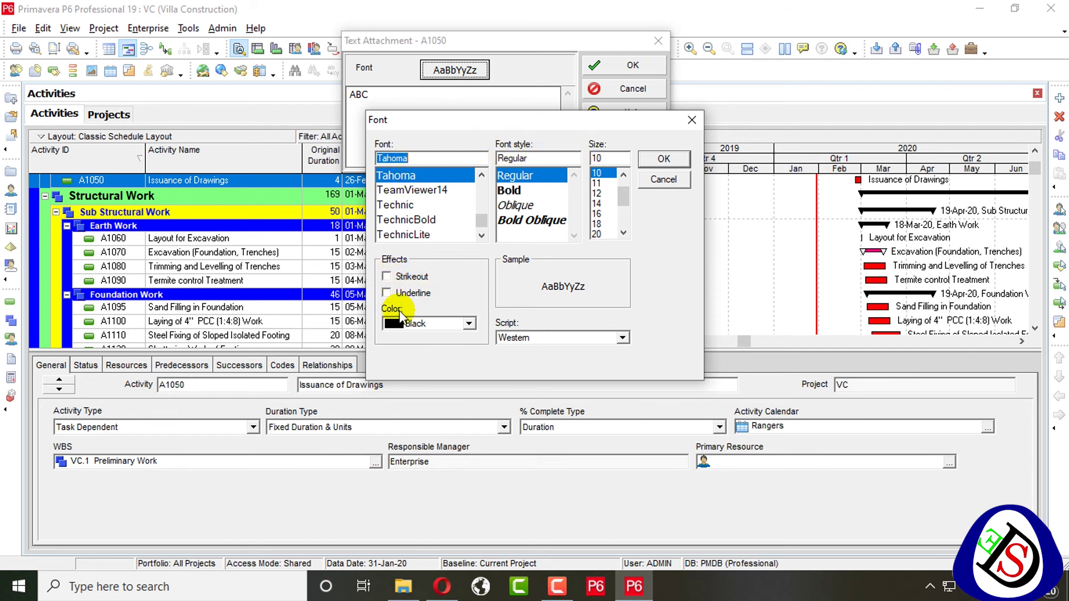
left_click(690, 119)
left_click(632, 66)
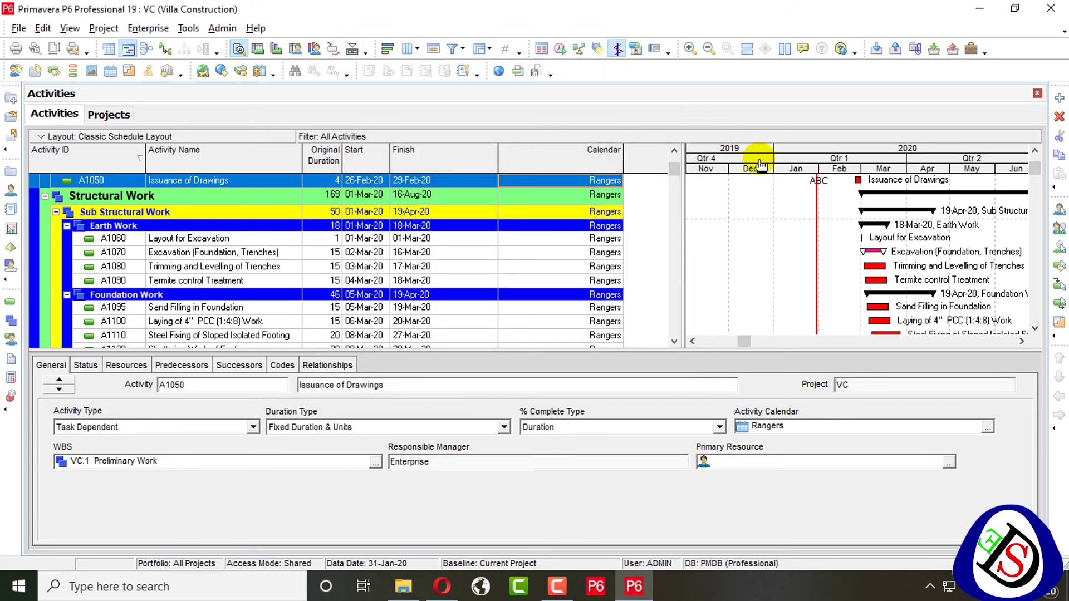
Step: Move the ABC text attachment along the timescale to about May 2020, beside the Issuance of Drawings bar label
scroll(835, 199, "up", 2)
left_click(818, 237)
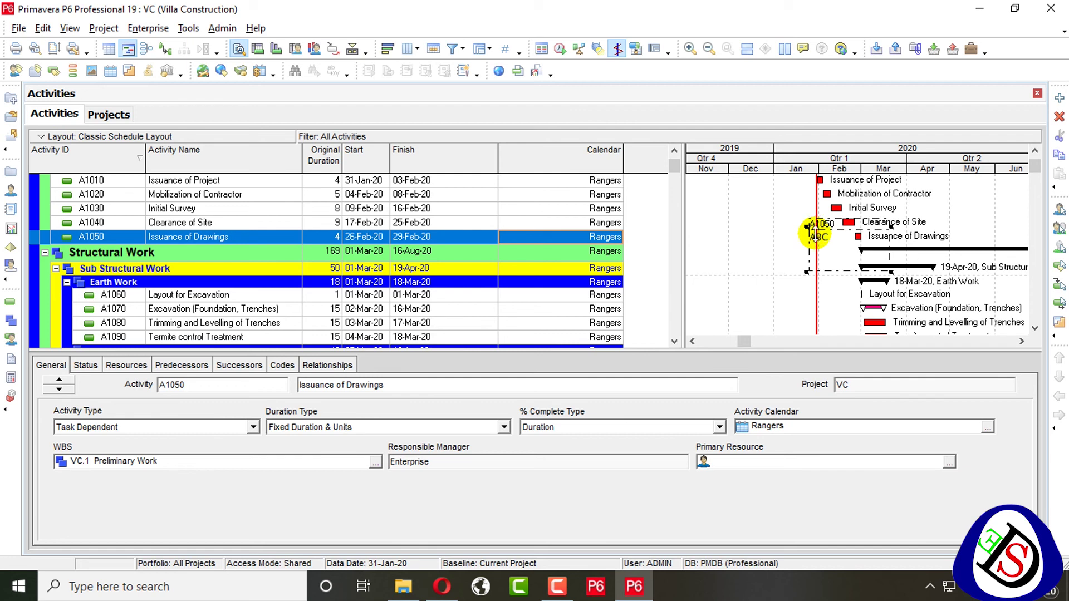
left_click_drag(816, 241, 963, 242)
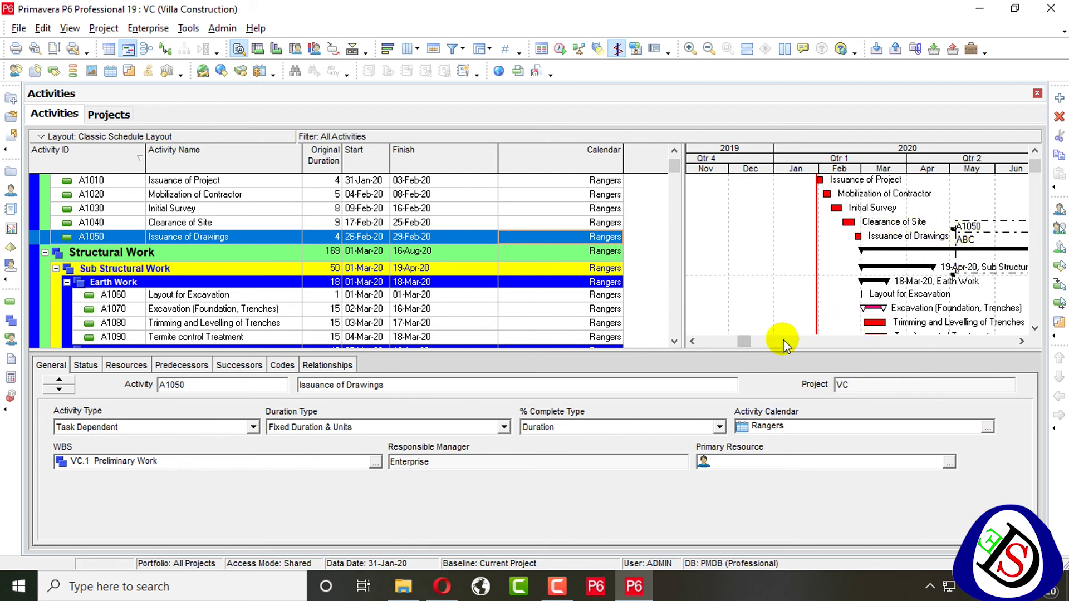
Step: Select the ABC text attachment of activity A1050 at its place under May 2020 on the Gantt chart
left_click_drag(744, 342, 804, 344)
left_click(858, 220)
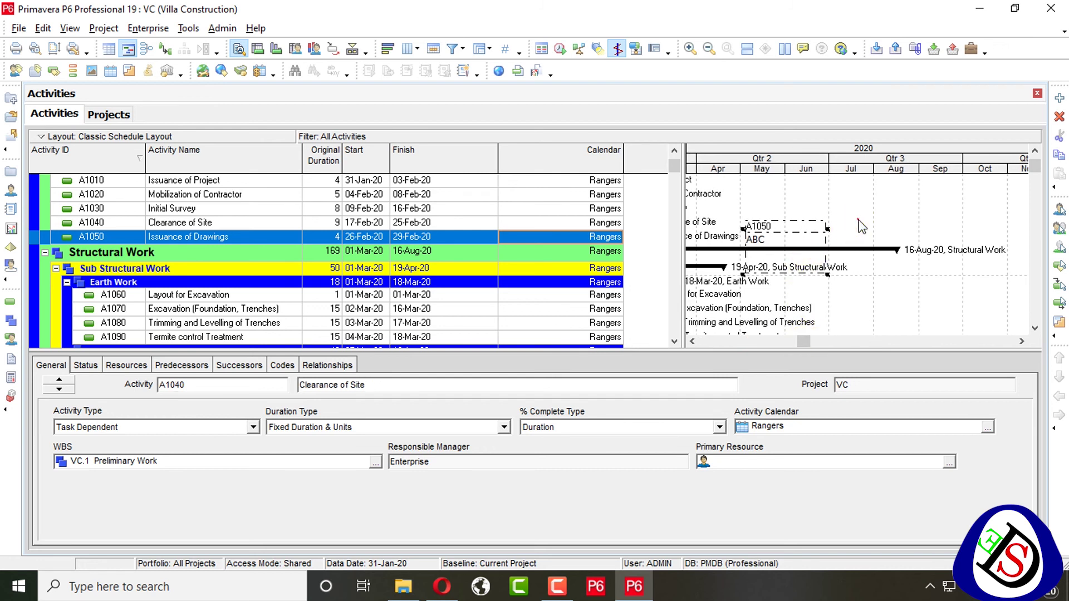
left_click(767, 241)
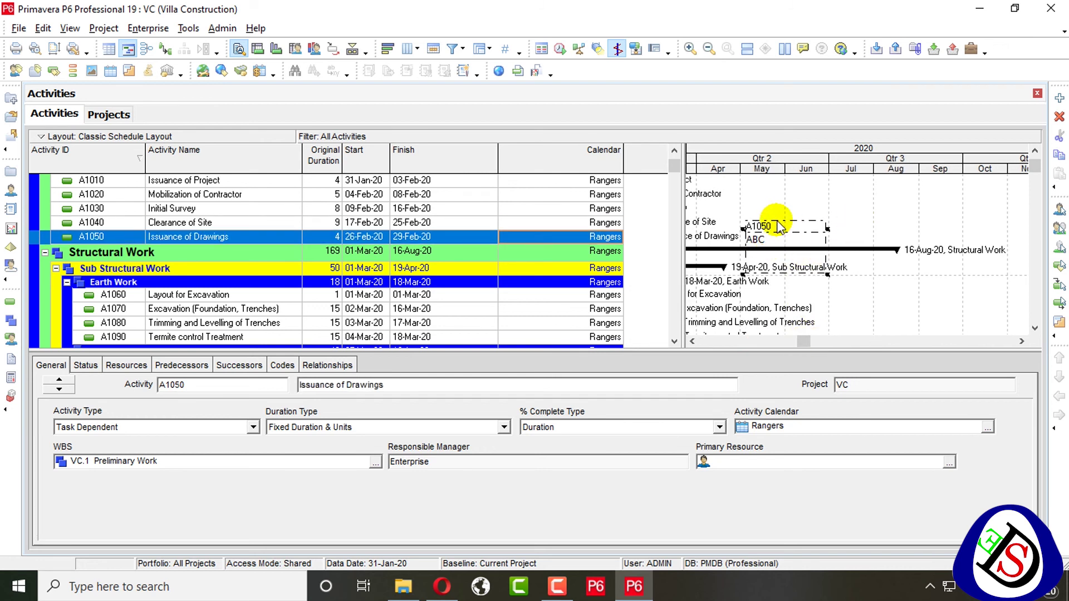
left_click(777, 222)
left_click(759, 240)
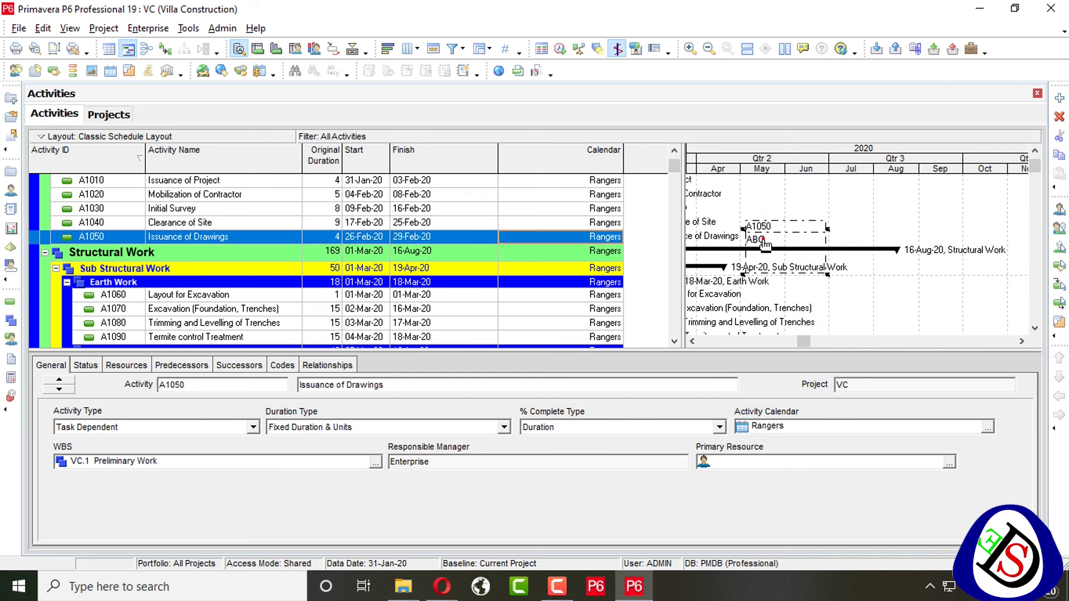